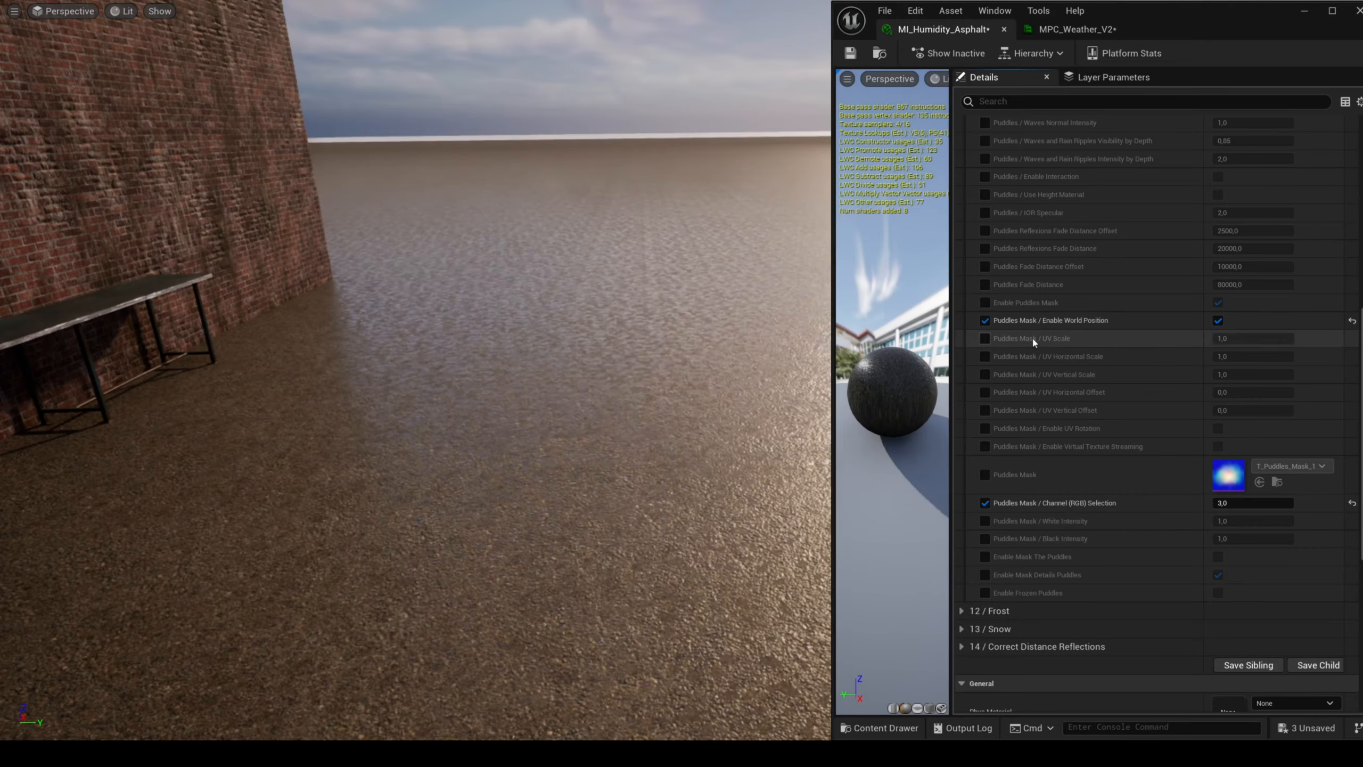
- Set the Puddles Mask UV Scale to 40 in MI_Humidity_Asphalt
{"action": "left_click", "coordinate": [1252, 338]}
{"action": "type", "text": "40"}
{"action": "key", "text": "Return"}
{"action": "mouse_move", "coordinate": [416, 371]}
{"action": "right_mouse_down"}
{"action": "mouse_move", "coordinate": [521, 381]}
{"action": "mouse_move", "coordinate": [397, 373]}
{"action": "right_mouse_up"}
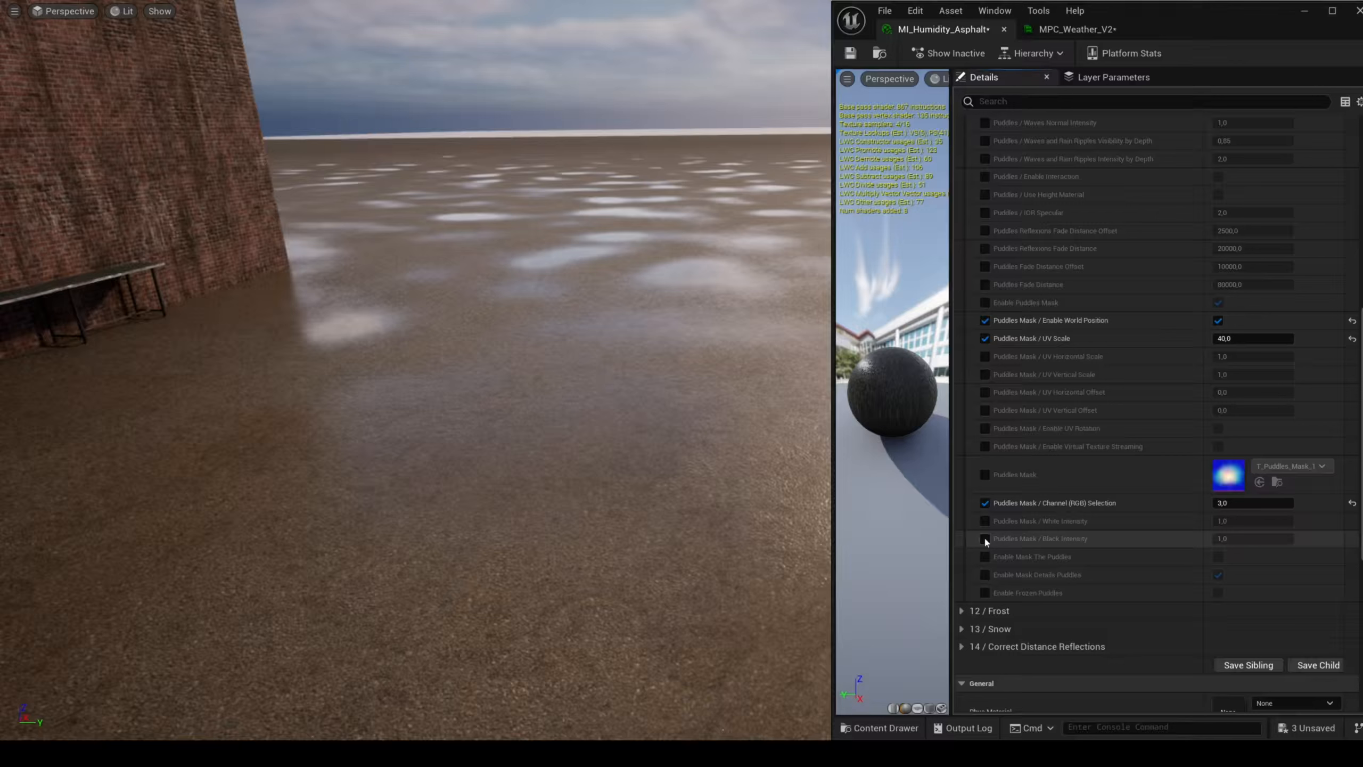
- Set the Puddles Mask Black Intensity to 2 and its White Intensity to 1.5
{"action": "left_click", "coordinate": [1238, 538]}
{"action": "type", "text": "2"}
{"action": "key", "text": "Return"}
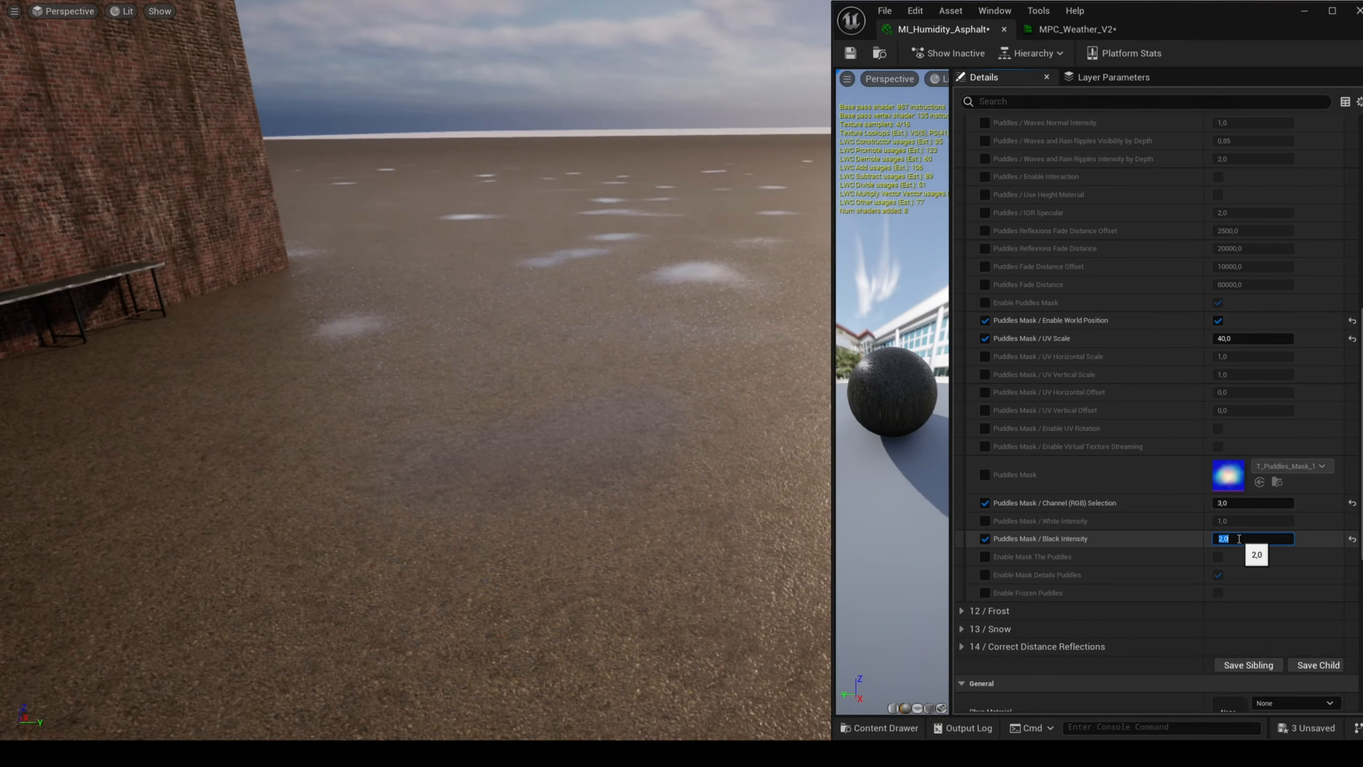
{"action": "left_click", "coordinate": [984, 521]}
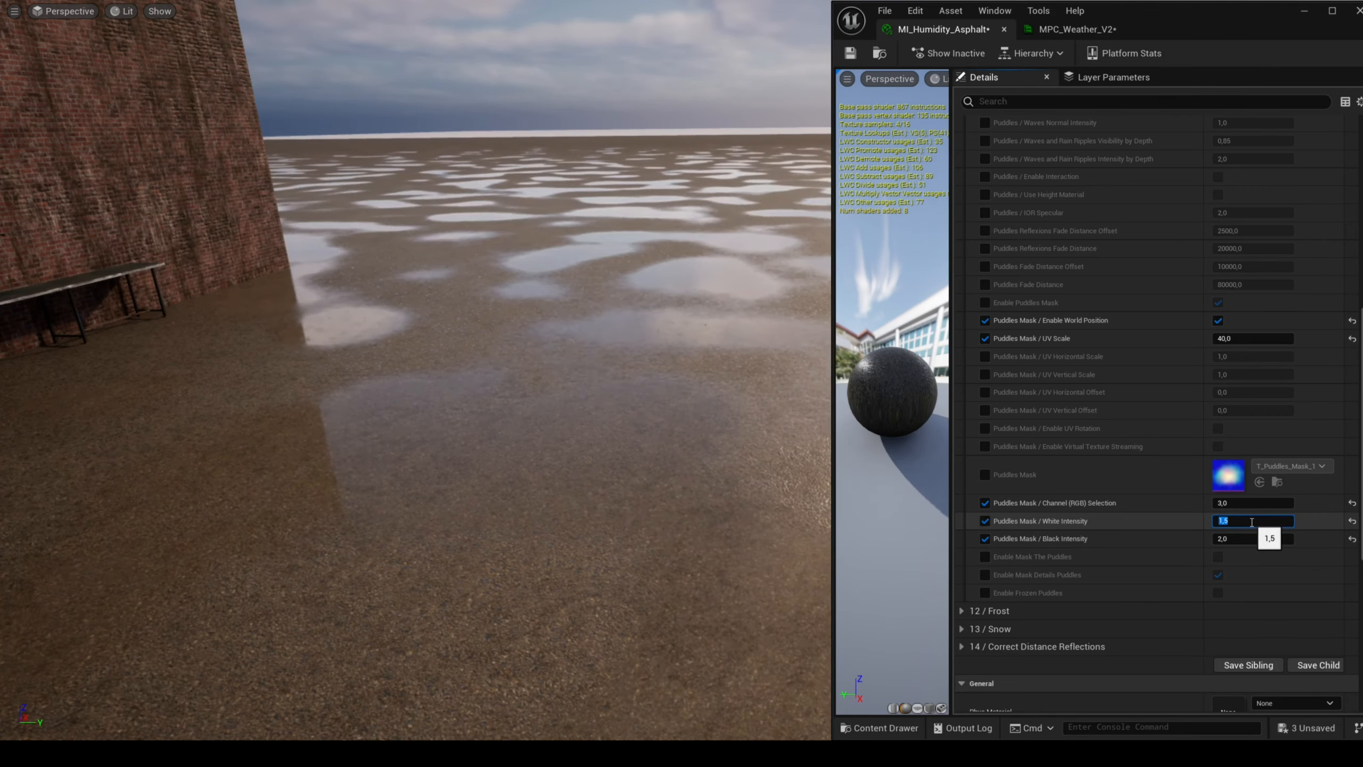
{"action": "right_click_drag", "start_coordinate": [669, 421], "coordinate": [762, 434]}
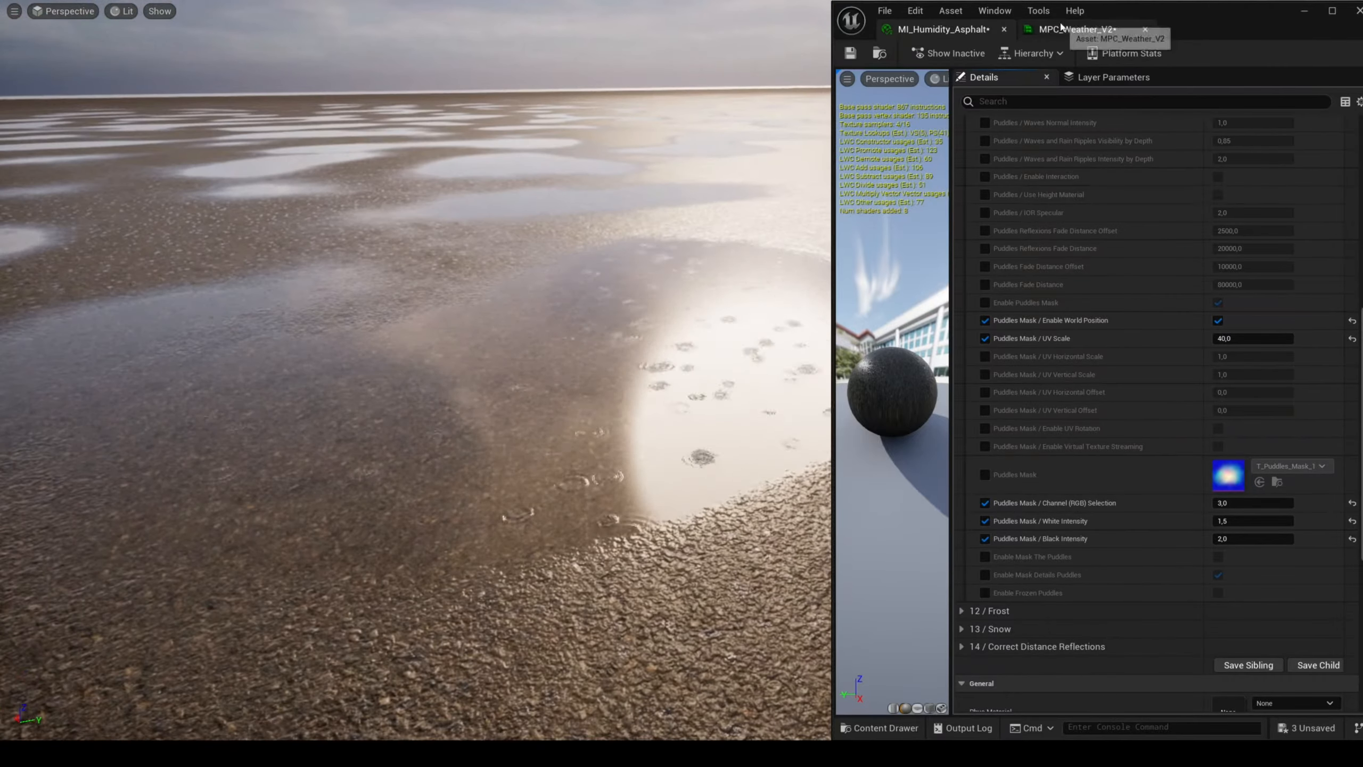
- Set the default value of the Puddles scalar parameter in MPC_Weather_V2 to 0
{"action": "left_click", "coordinate": [1059, 29]}
{"action": "left_click_drag", "start_coordinate": [1110, 293], "coordinate": [1060, 292]}
{"action": "left_click", "coordinate": [1114, 295]}
{"action": "type", "text": "0"}
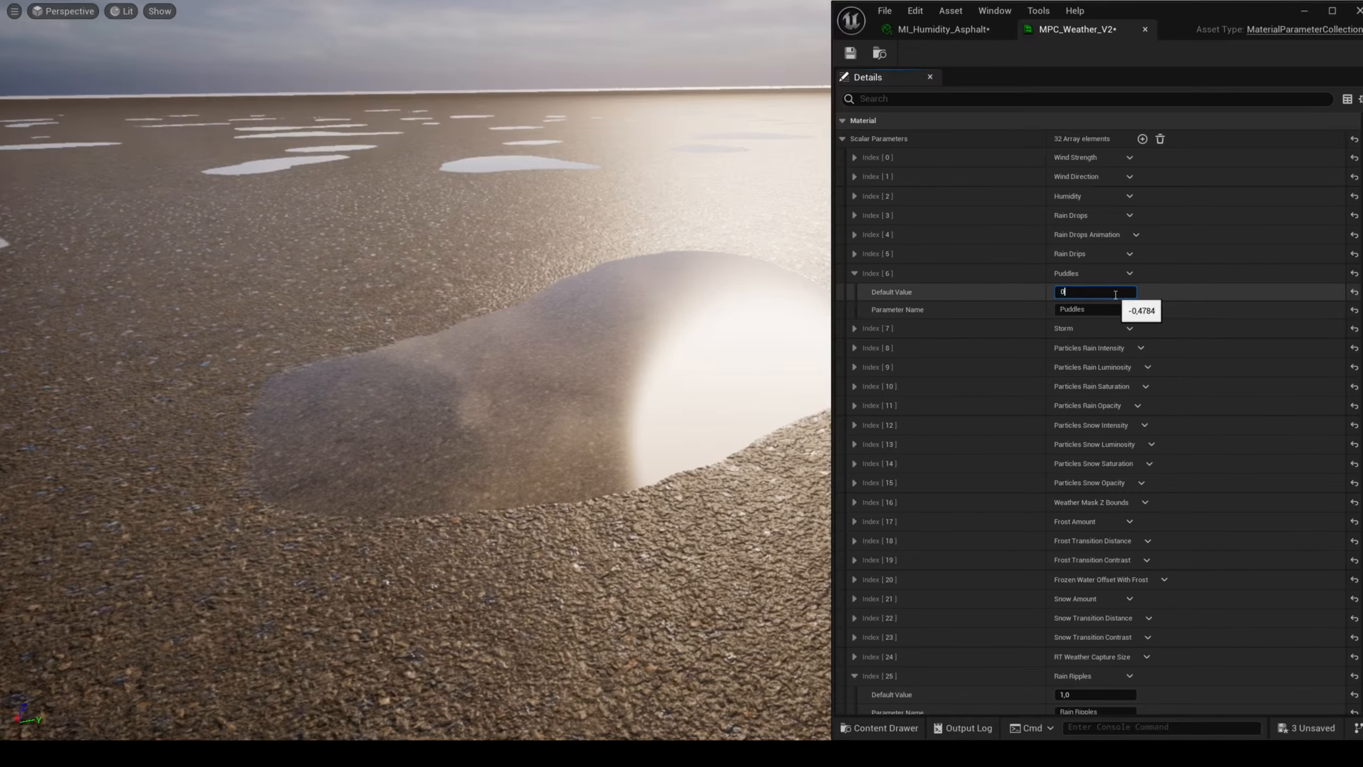
- Set the Puddles default value in MPC_Weather_V2 to 1 and raise it slightly further
{"action": "left_click", "coordinate": [944, 29]}
{"action": "left_click", "coordinate": [1075, 31]}
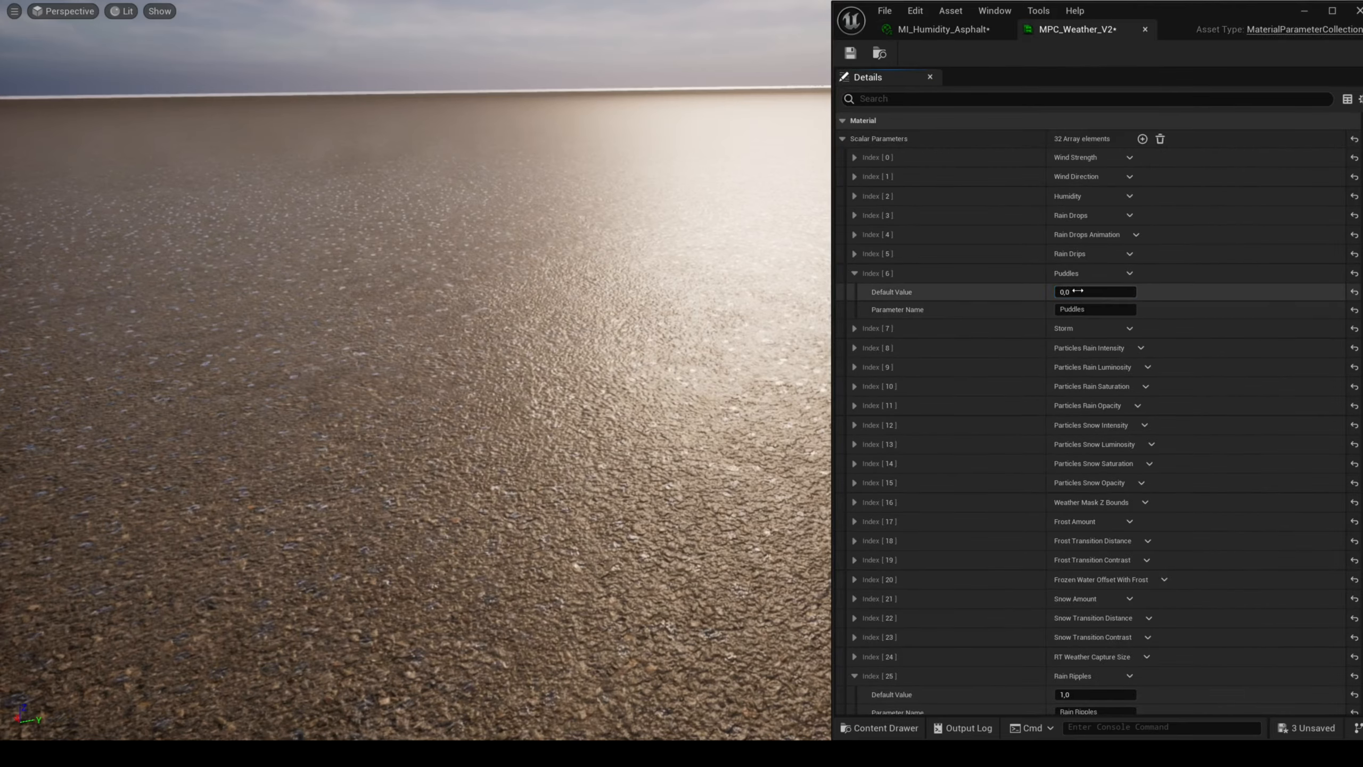
{"action": "left_click", "coordinate": [1087, 293]}
{"action": "type", "text": "1"}
{"action": "key", "text": "Return"}
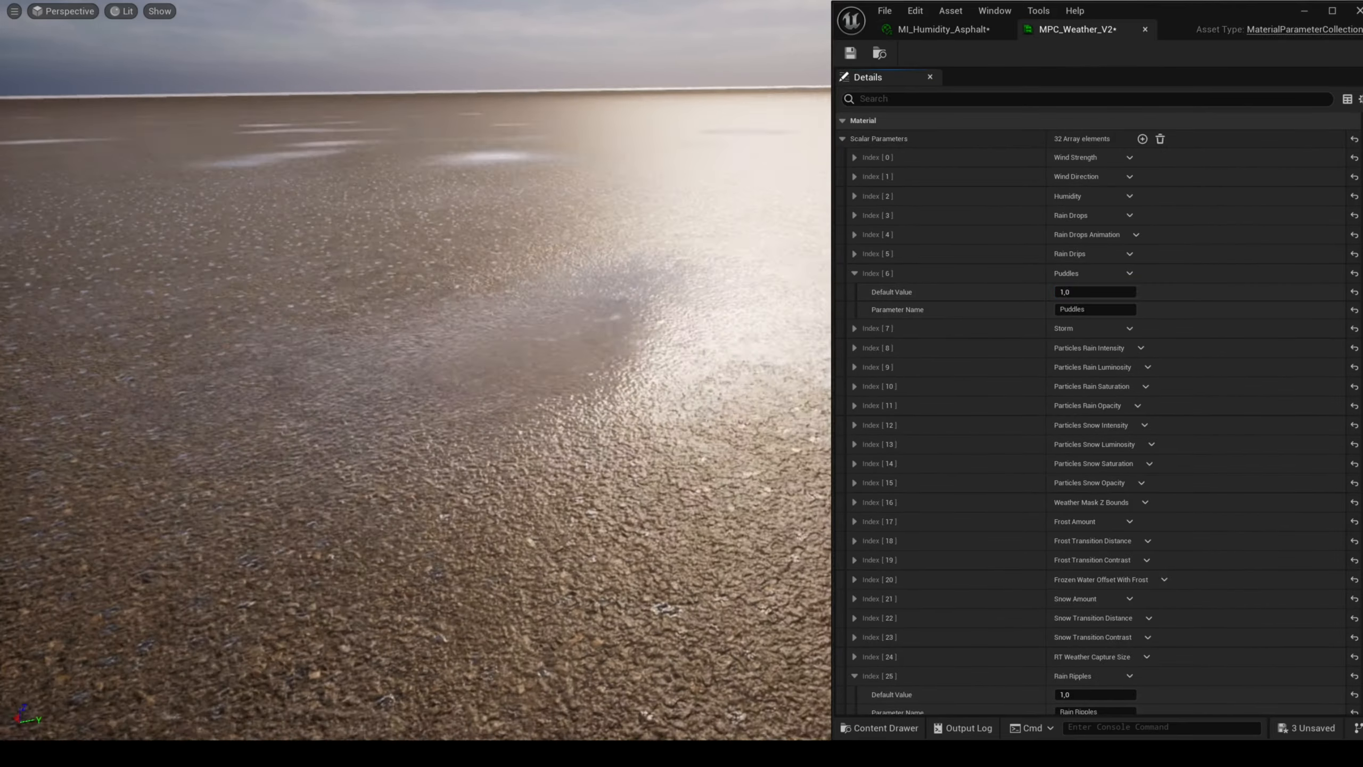
{"action": "left_click_drag", "start_coordinate": [1094, 291], "coordinate": [1104, 290]}
- Set the Puddles Mask Black Intensity in MI_Humidity_Asphalt to 1
{"action": "left_click", "coordinate": [944, 29]}
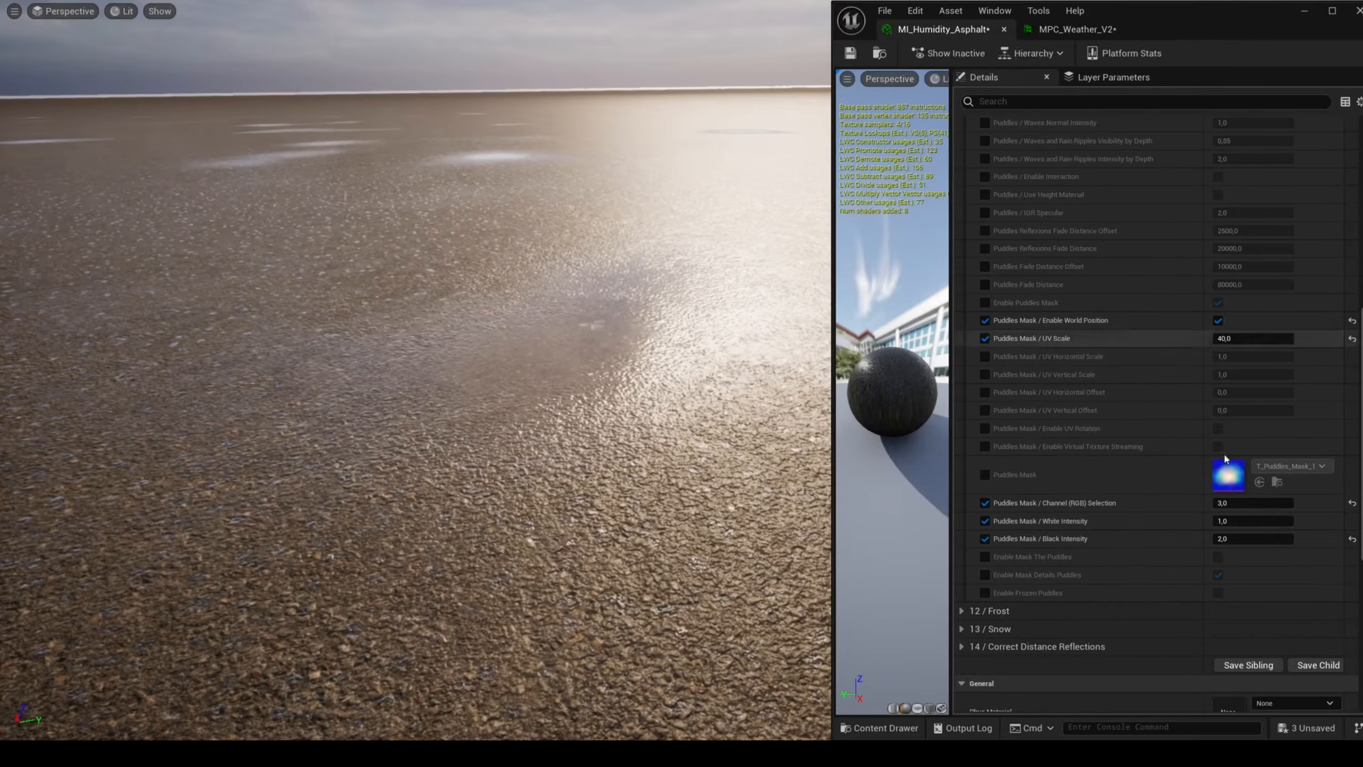
{"action": "left_click", "coordinate": [1247, 538]}
{"action": "type", "text": "1"}
{"action": "key", "text": "Return"}
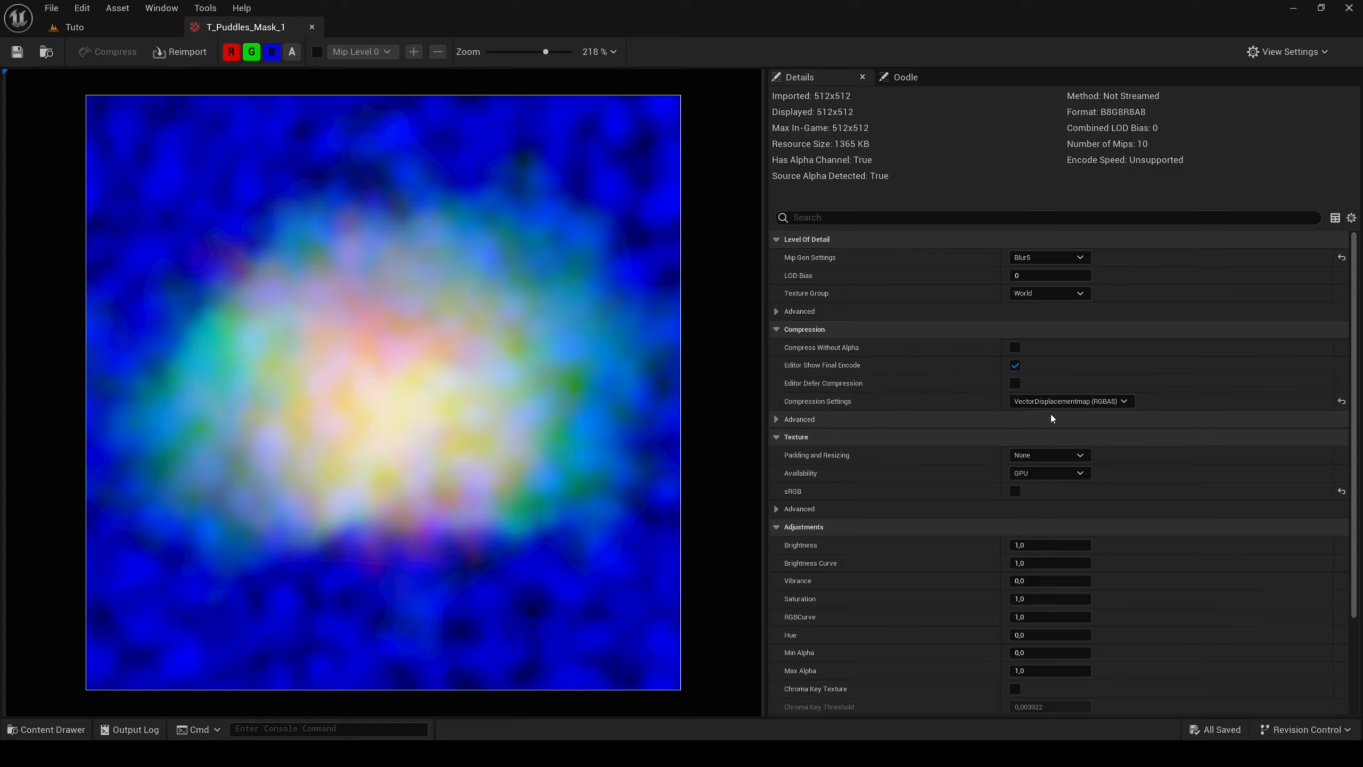
- In T_Puddles_Mask_1, choose VectorDisplacementmap (RGBA8) compression and inspect the red, green, blue and alpha channels individually
{"action": "left_click", "coordinate": [1073, 401]}
{"action": "left_click", "coordinate": [1115, 475]}
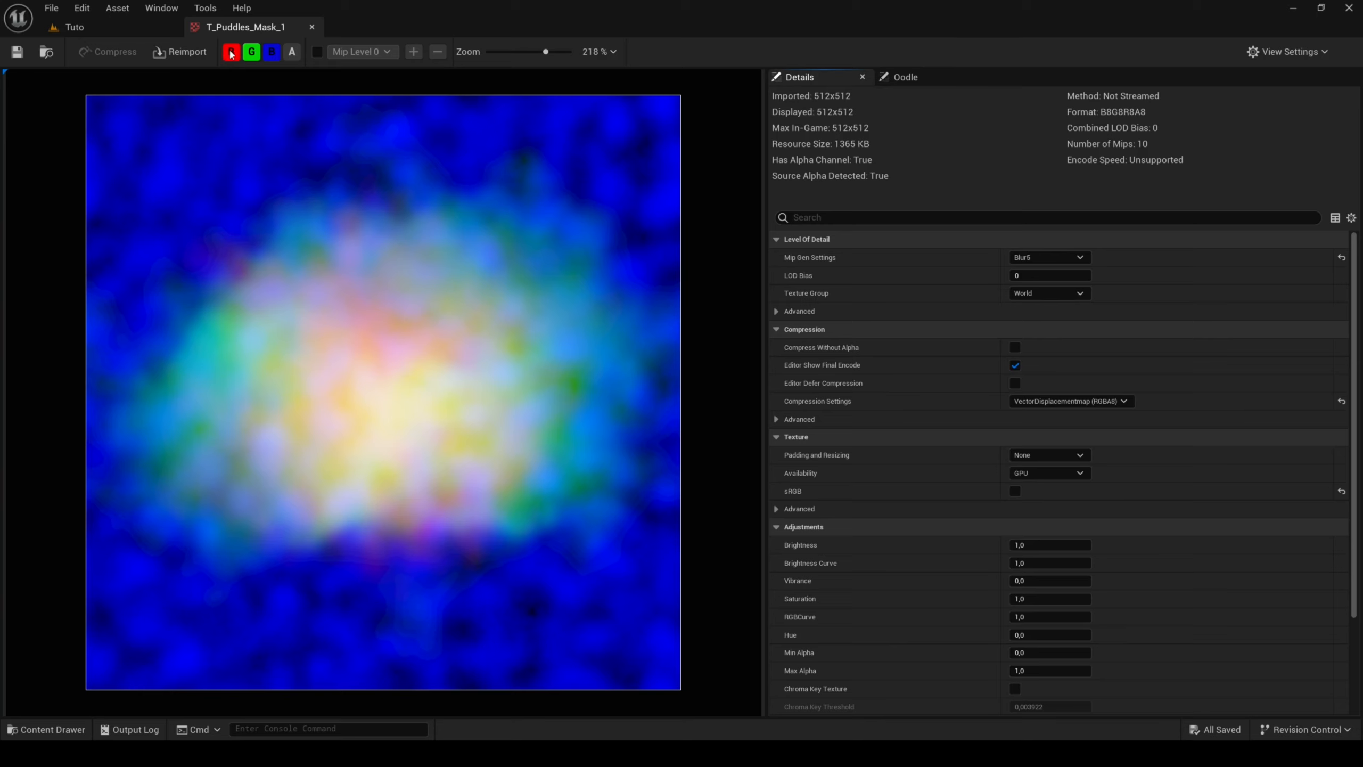
{"action": "left_click", "coordinate": [251, 53]}
{"action": "left_click", "coordinate": [272, 55]}
{"action": "left_click", "coordinate": [231, 53]}
{"action": "left_click", "coordinate": [252, 52]}
{"action": "left_click", "coordinate": [251, 52]}
{"action": "left_click", "coordinate": [272, 53]}
{"action": "left_click", "coordinate": [272, 53]}
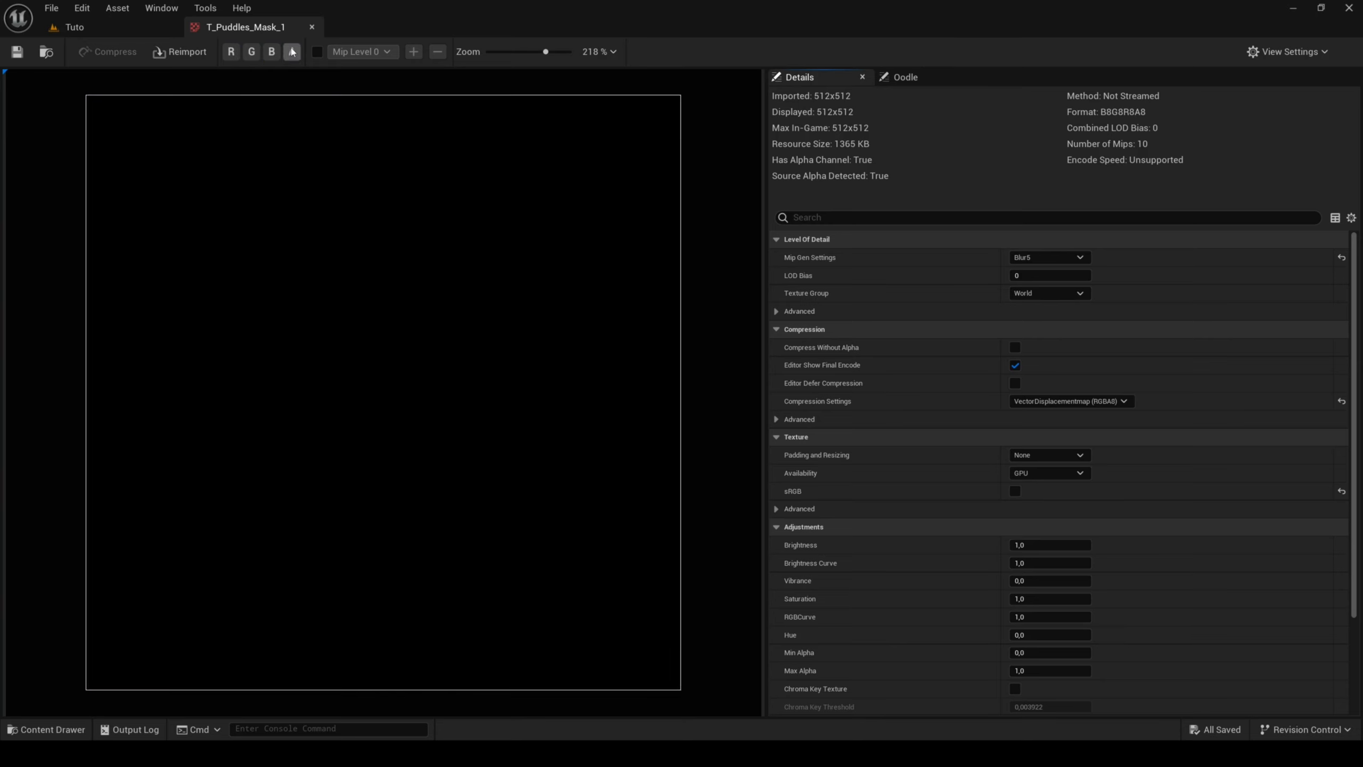
{"action": "left_click", "coordinate": [291, 52]}
{"action": "left_click", "coordinate": [312, 26]}
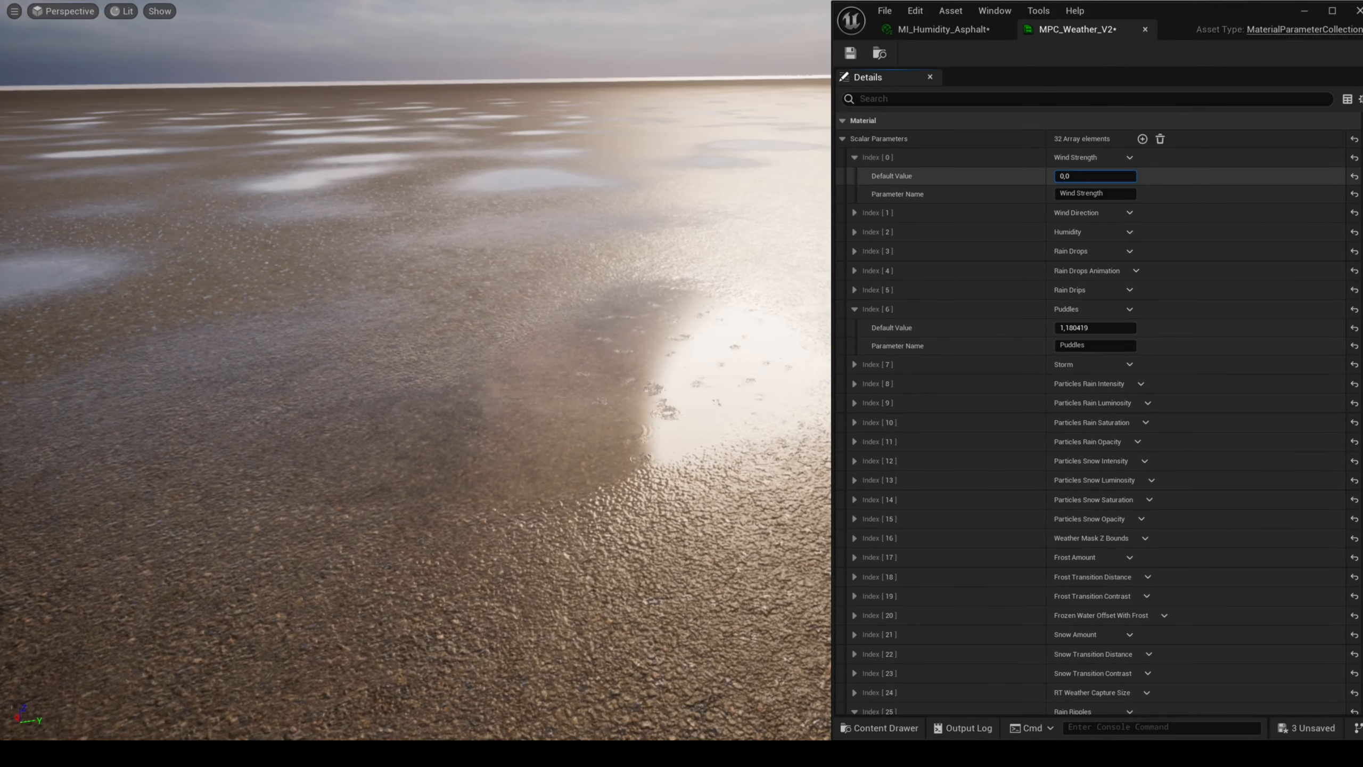
- Set the Wind Strength default value to 1 and the Wind Direction to 90 in MPC_Weather_V2
{"action": "left_click_drag", "start_coordinate": [1095, 177], "coordinate": [1105, 176]}
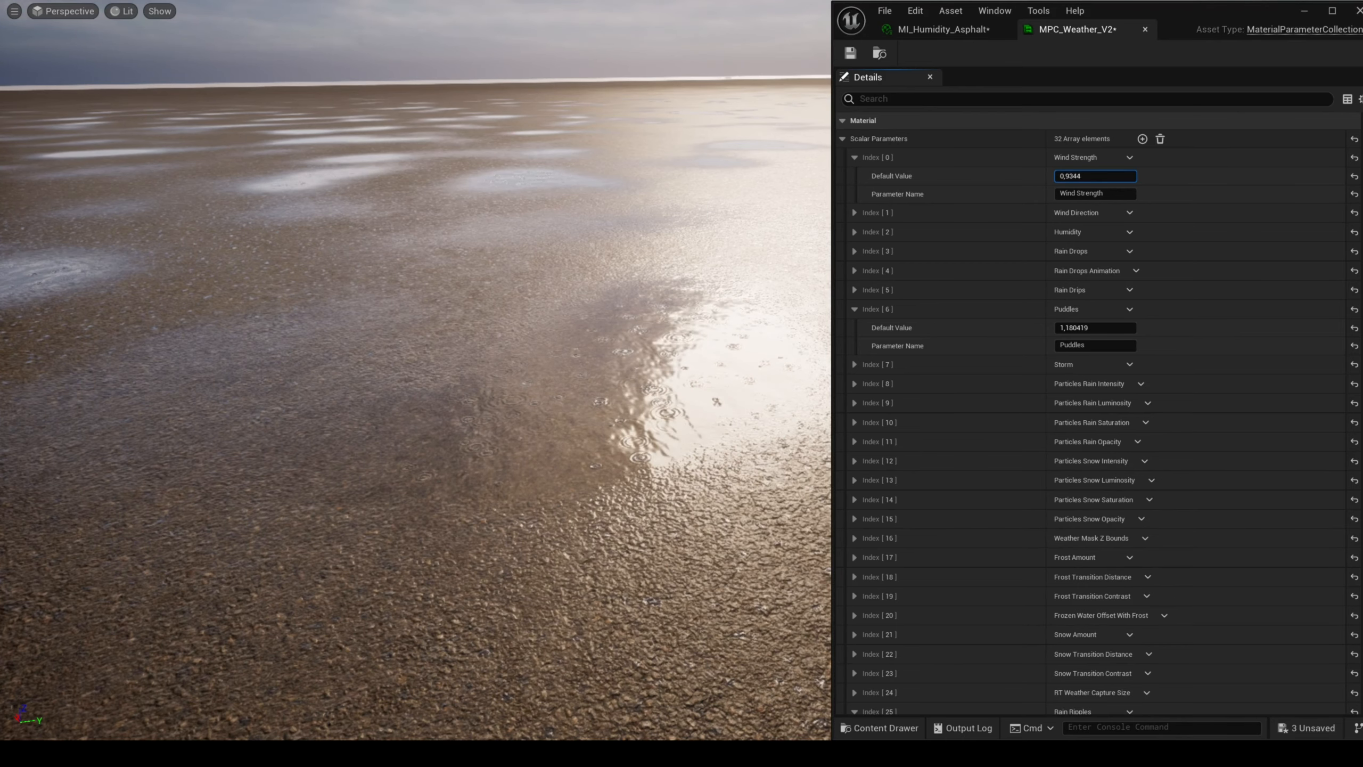
{"action": "left_click", "coordinate": [855, 212]}
{"action": "left_click", "coordinate": [1093, 231]}
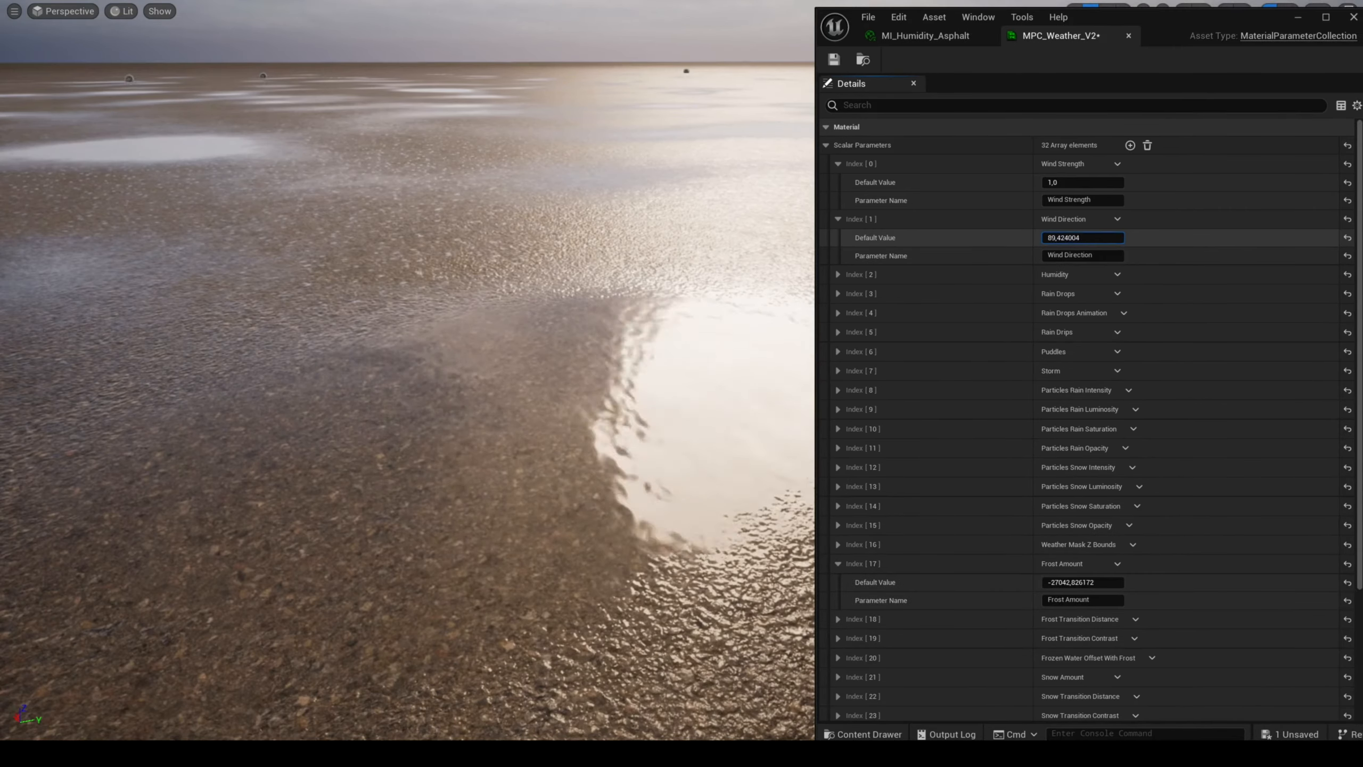
{"action": "left_click_drag", "start_coordinate": [1083, 237], "coordinate": [1074, 238]}
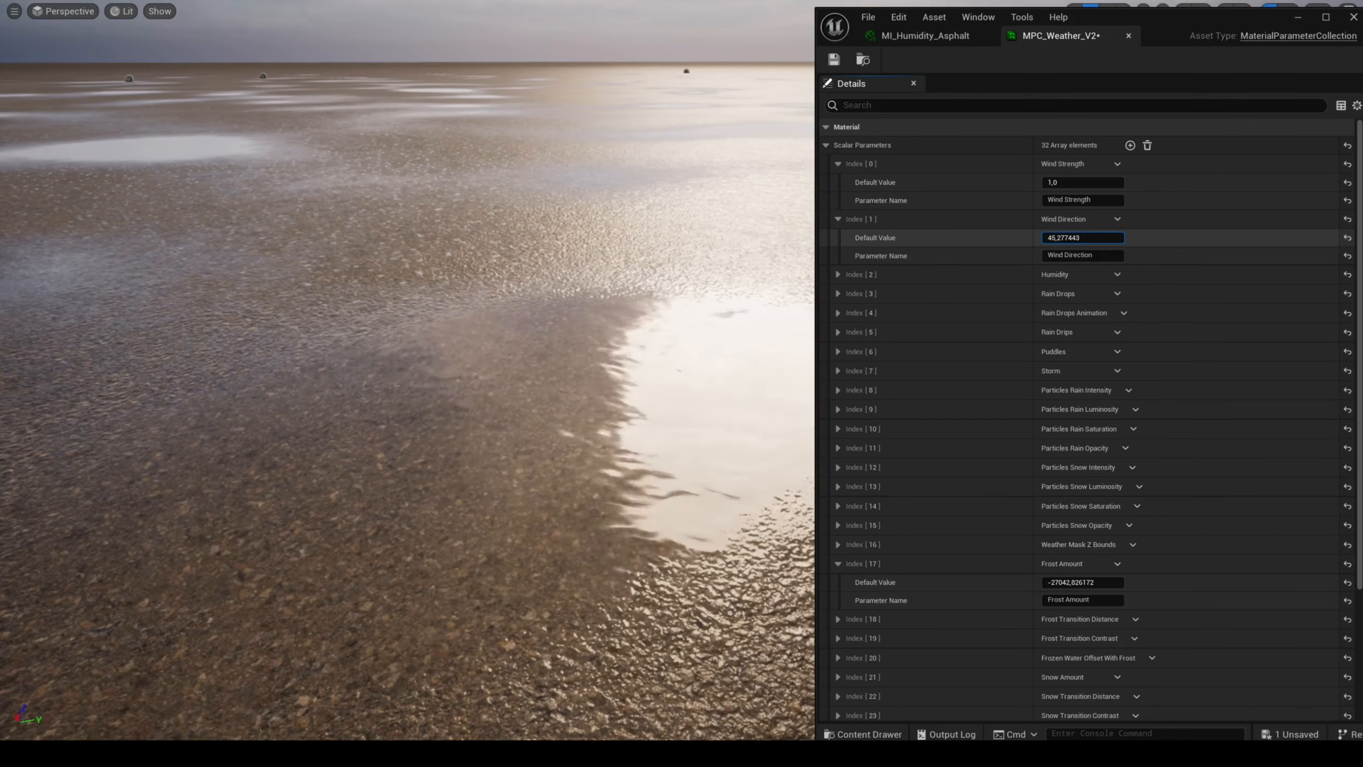
{"action": "left_click_drag", "start_coordinate": [1073, 237], "coordinate": [1067, 237]}
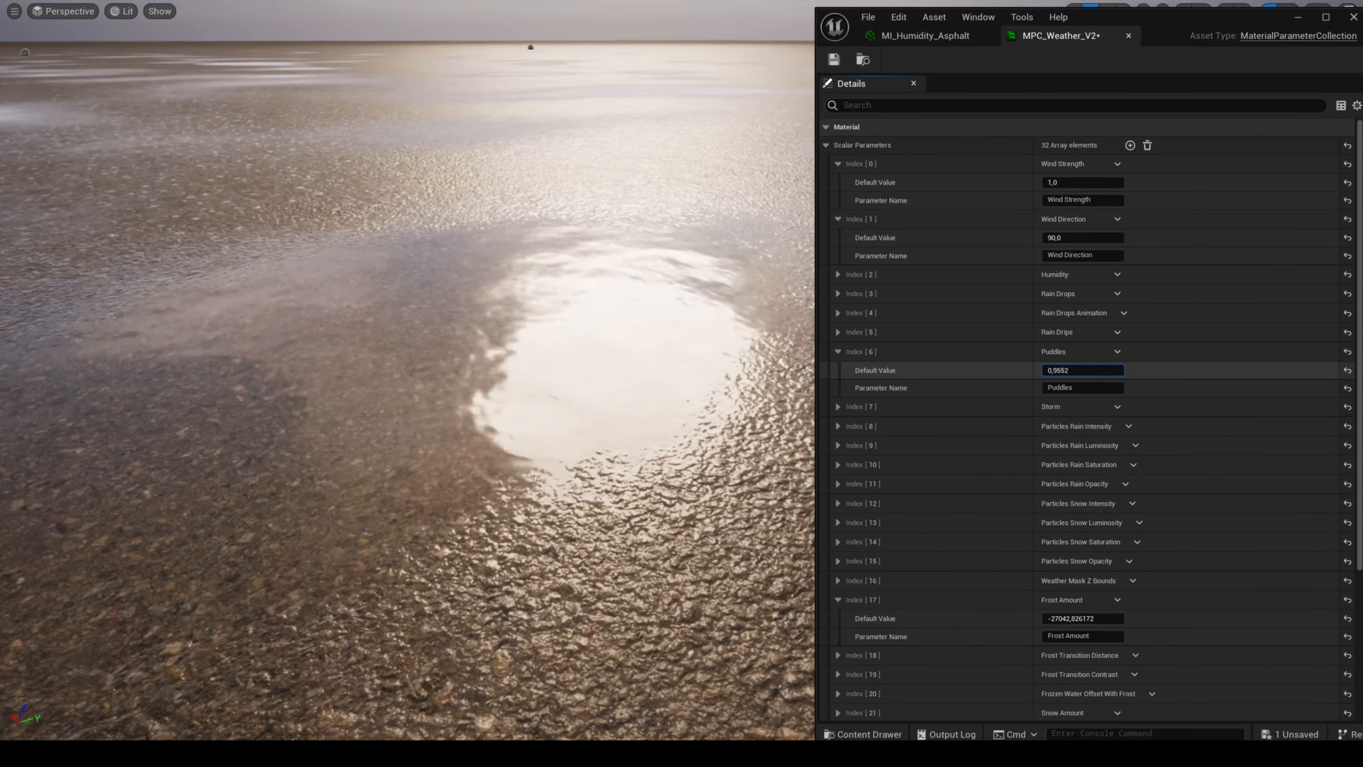
- Lower the Puddles default value to about 0.4, and set Waves and Rain Ripples Intensity by Depth to 1 in MI_Humidity_Asphalt
{"action": "left_click_drag", "start_coordinate": [1083, 370], "coordinate": [1056, 370]}
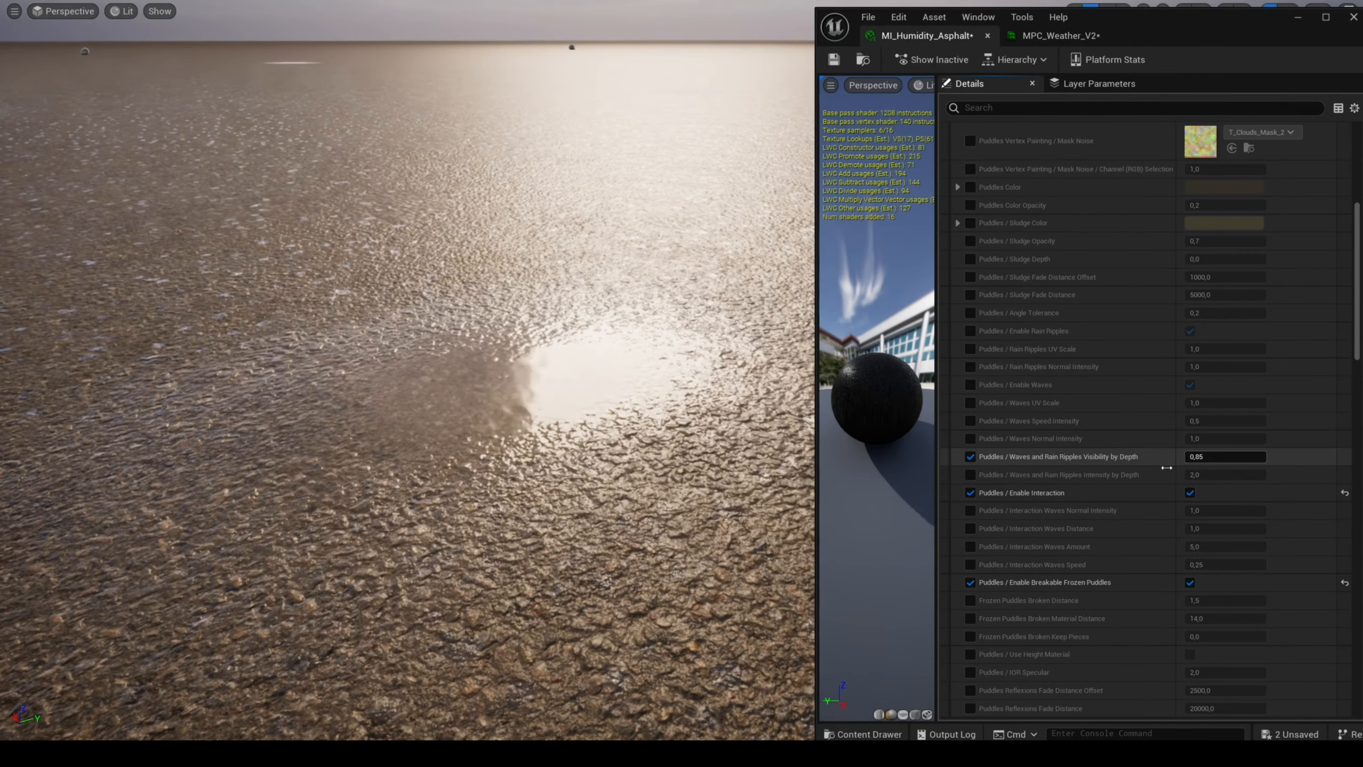
{"action": "left_click", "coordinate": [970, 474]}
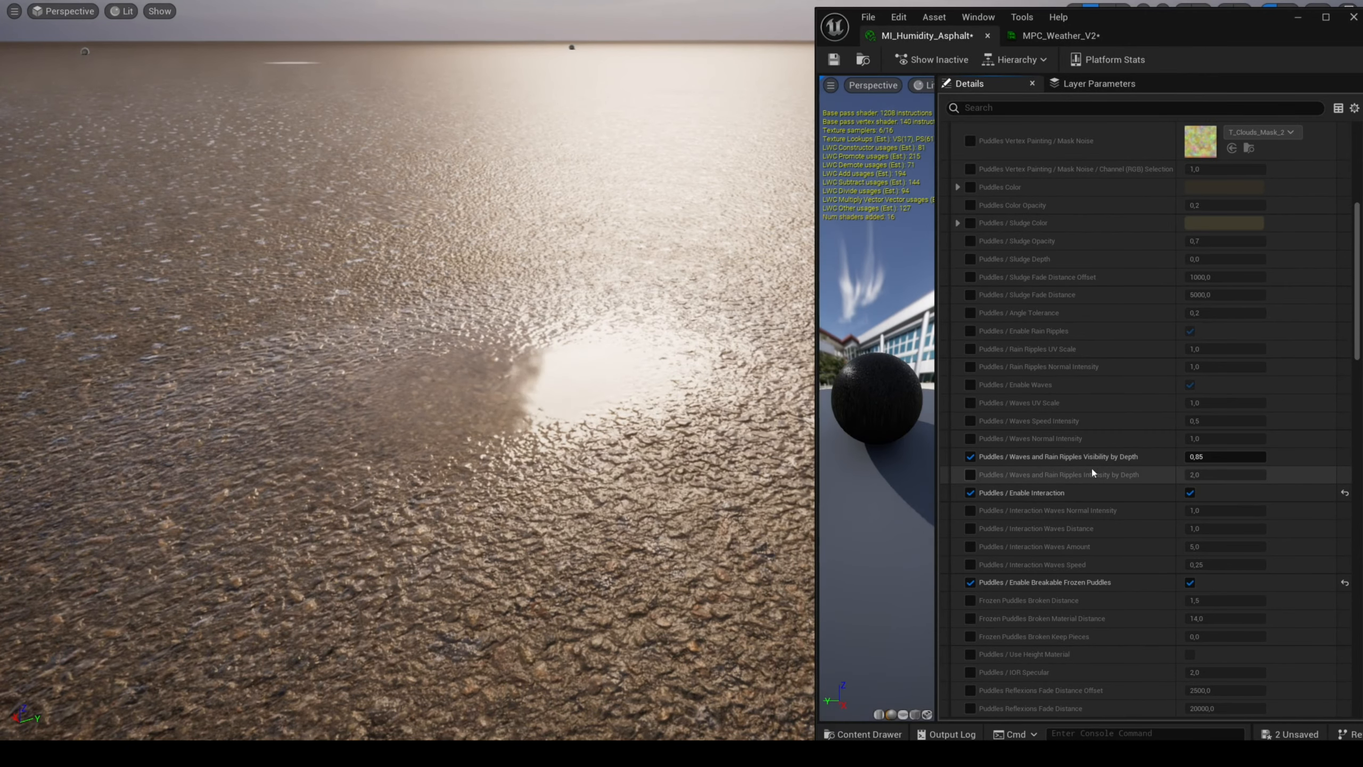
{"action": "left_click", "coordinate": [1226, 474]}
{"action": "key", "text": "Return"}
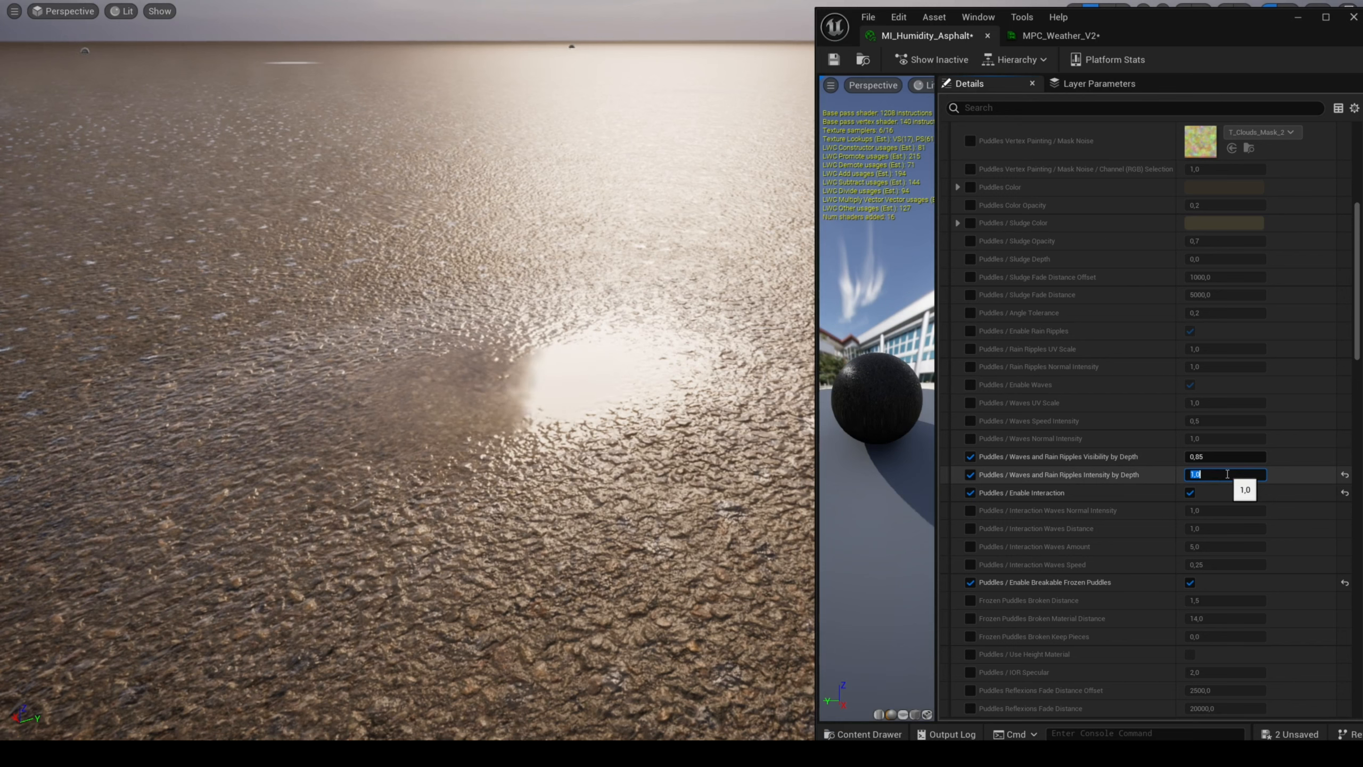
{"action": "key", "text": "Return"}
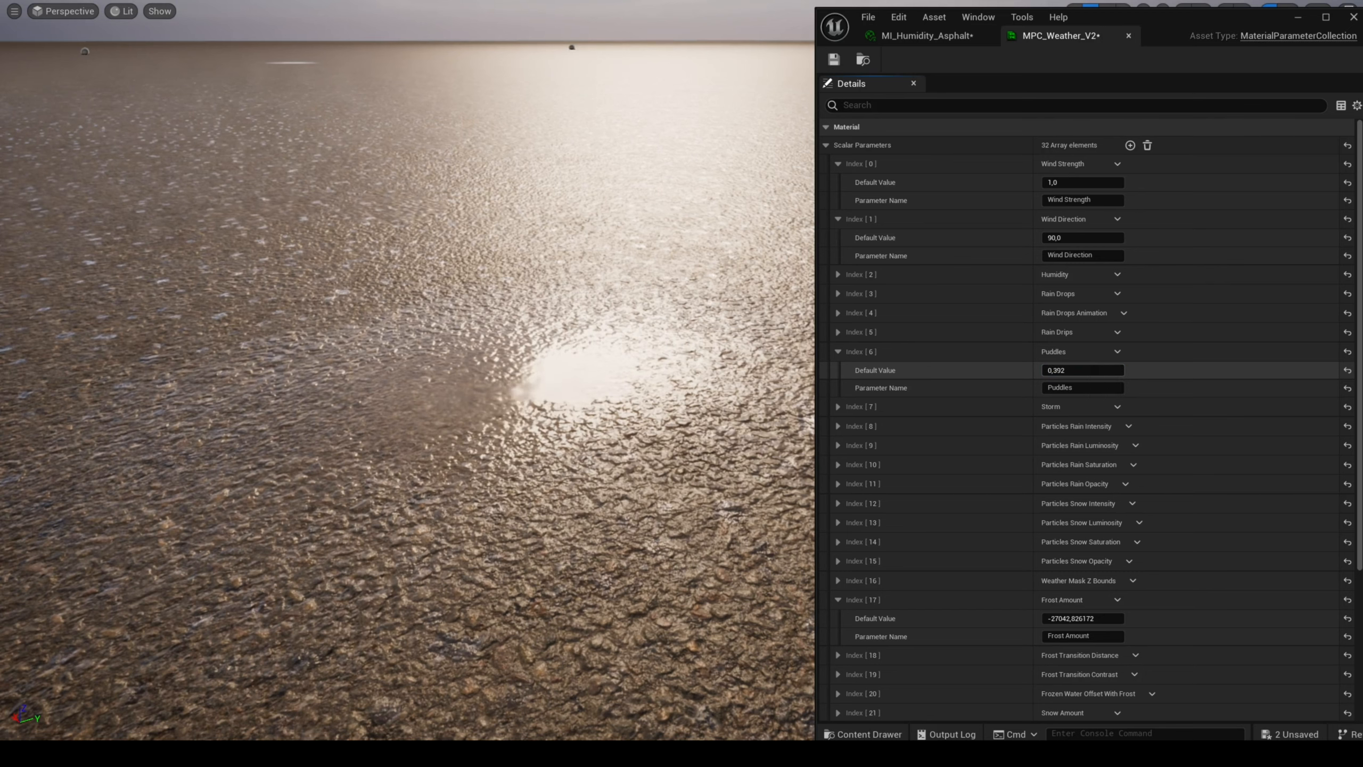
- Fine-tune the Puddles default value in MPC_Weather_V2 to about 0.4 and return to MI_Humidity_Asphalt
{"action": "left_click", "coordinate": [934, 38]}
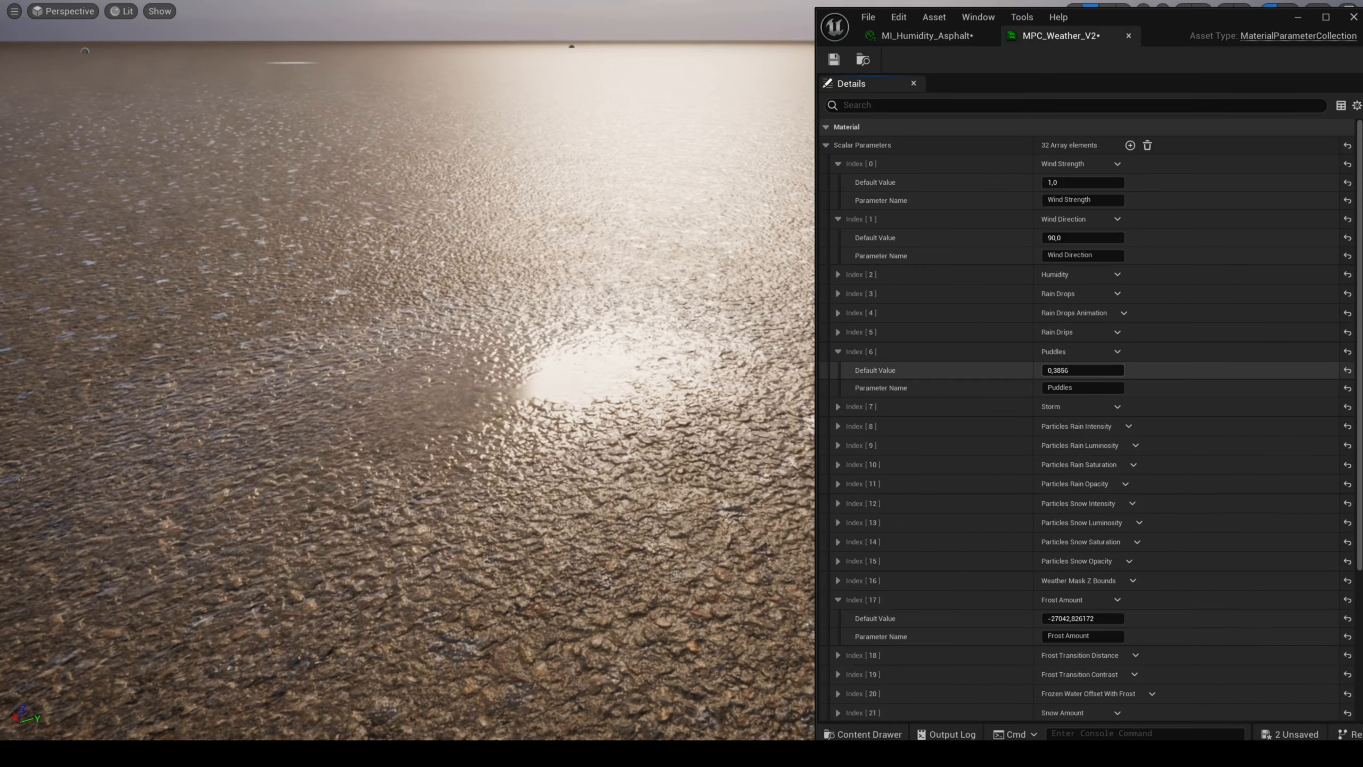
{"action": "mouse_move", "coordinate": [1083, 371]}
{"action": "left_mouse_down"}
{"action": "mouse_move", "coordinate": [1311, 370]}
{"action": "mouse_move", "coordinate": [1062, 370]}
{"action": "left_mouse_up"}
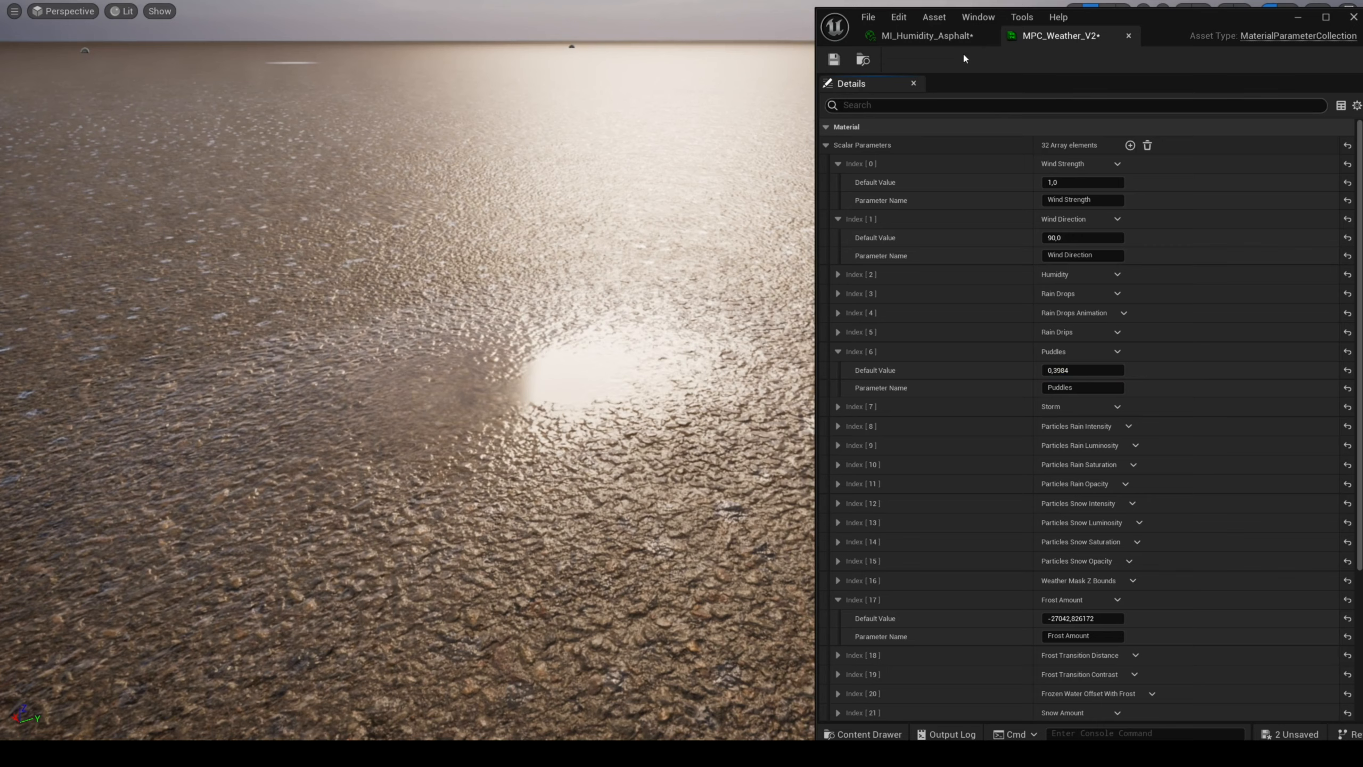
{"action": "left_click", "coordinate": [934, 35]}
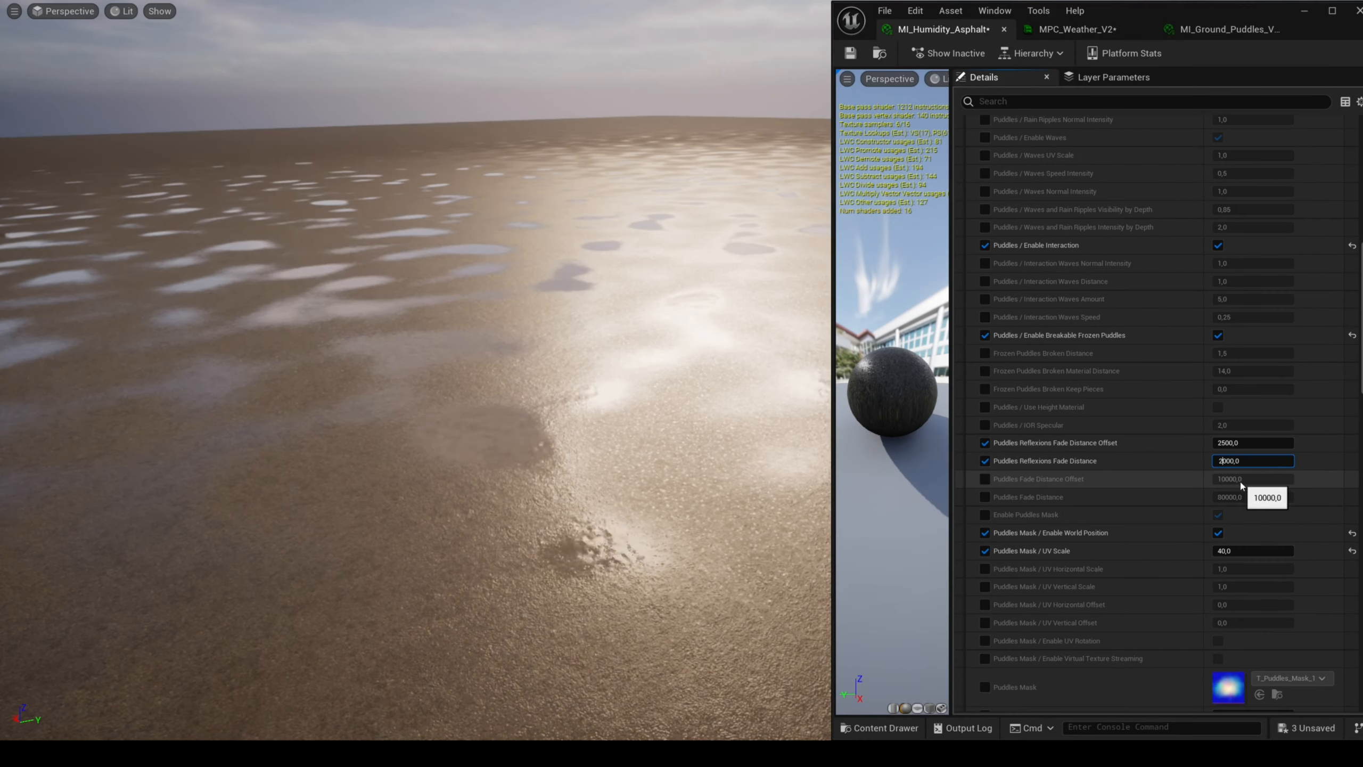
- Set the Puddles Reflexions Fade Distance Offset to 100 and check the puddle fading from different distances
{"action": "left_click", "coordinate": [1240, 441]}
{"action": "type", "text": "100"}
{"action": "key", "text": "Return"}
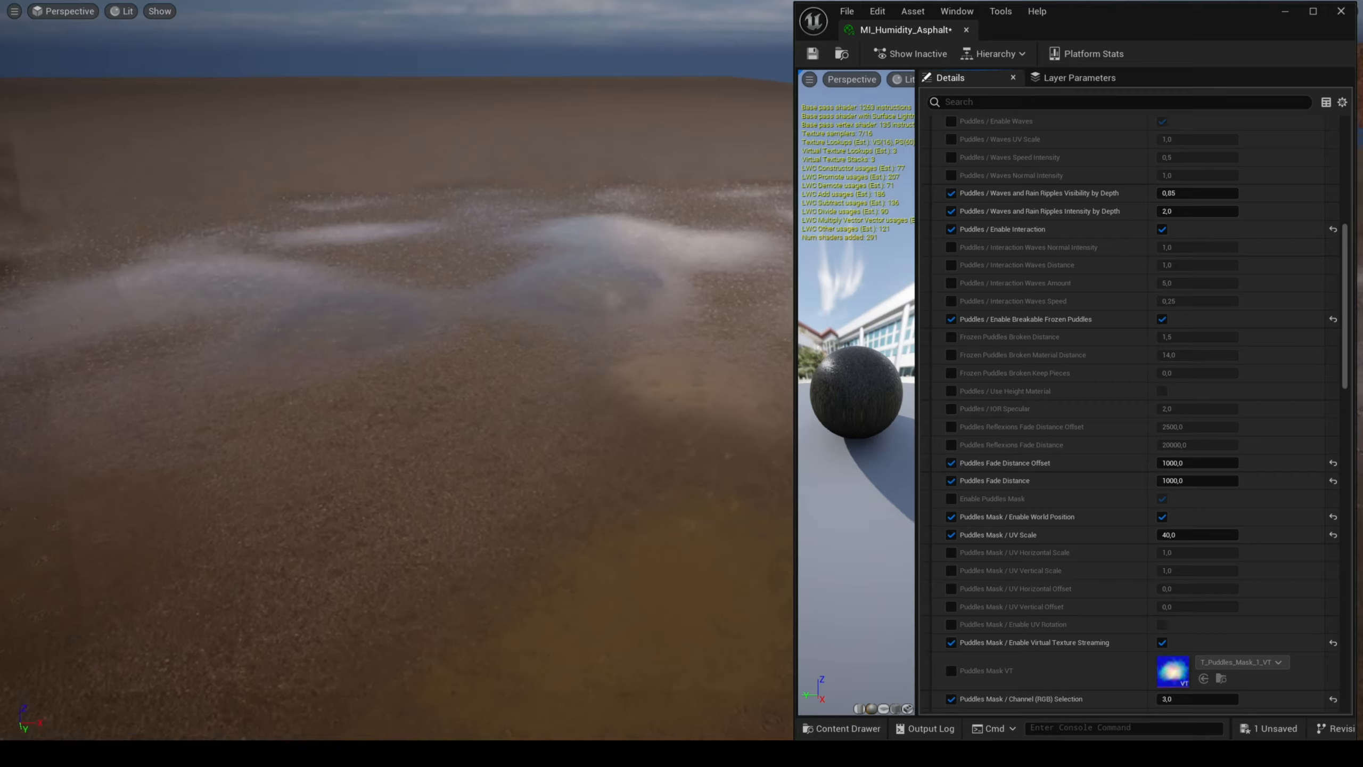
{"action": "key", "text": "s"}
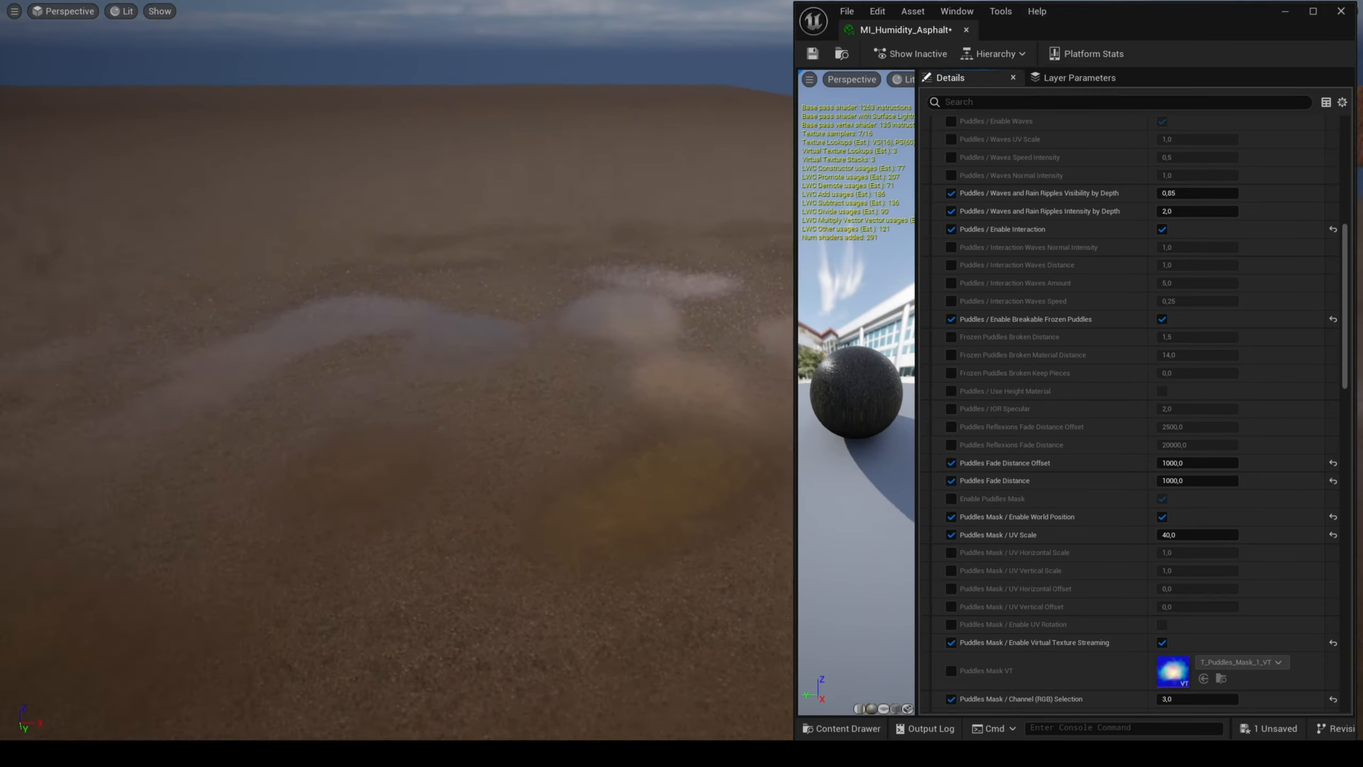
{"action": "key", "text": "w"}
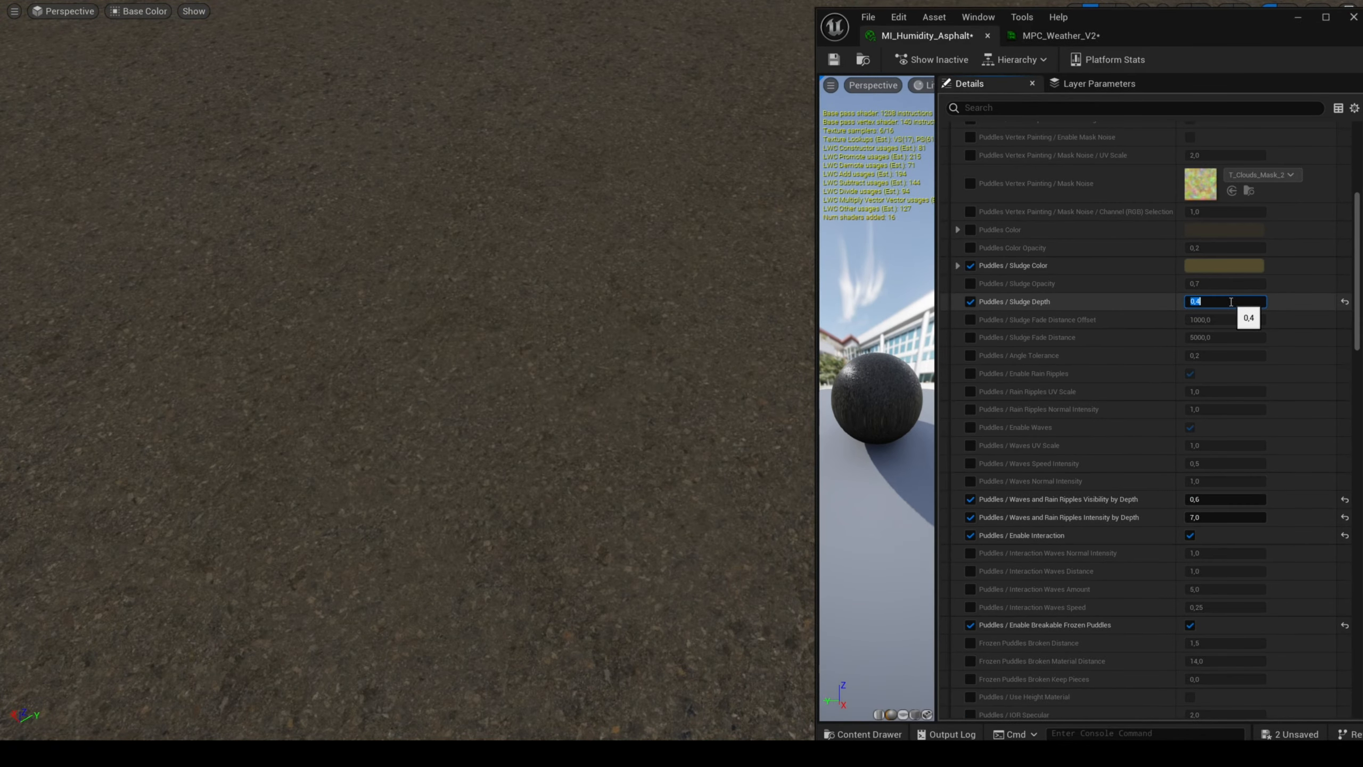
- Set the Puddles Sludge Depth to 0.38
{"action": "type", "text": ".35"}
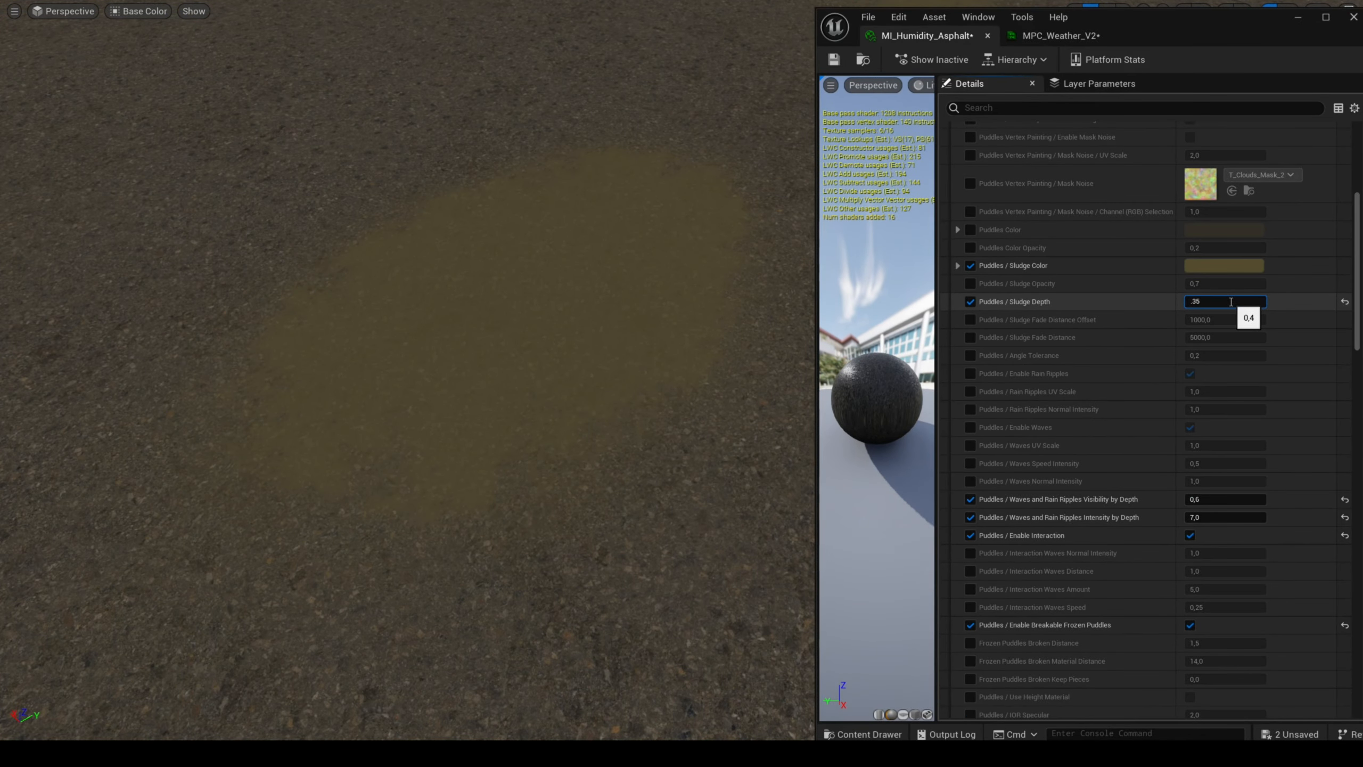
{"action": "key", "text": "BackSpace"}
{"action": "type", "text": "7"}
{"action": "key", "text": "Return"}
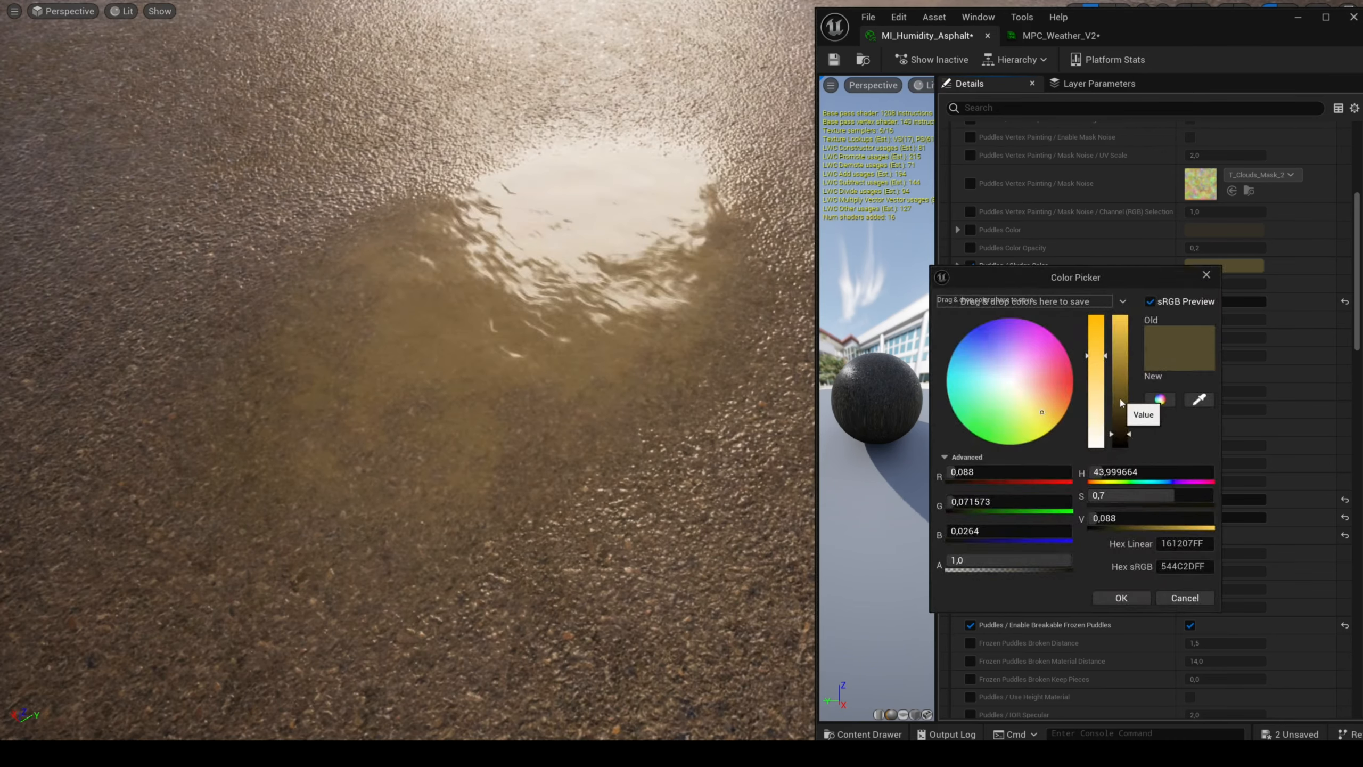
- Try a different hue for the Puddles Sludge Color with a color value of 0.12
{"action": "left_click", "coordinate": [1120, 397]}
{"action": "left_click", "coordinate": [1138, 517]}
{"action": "type", "text": ".12"}
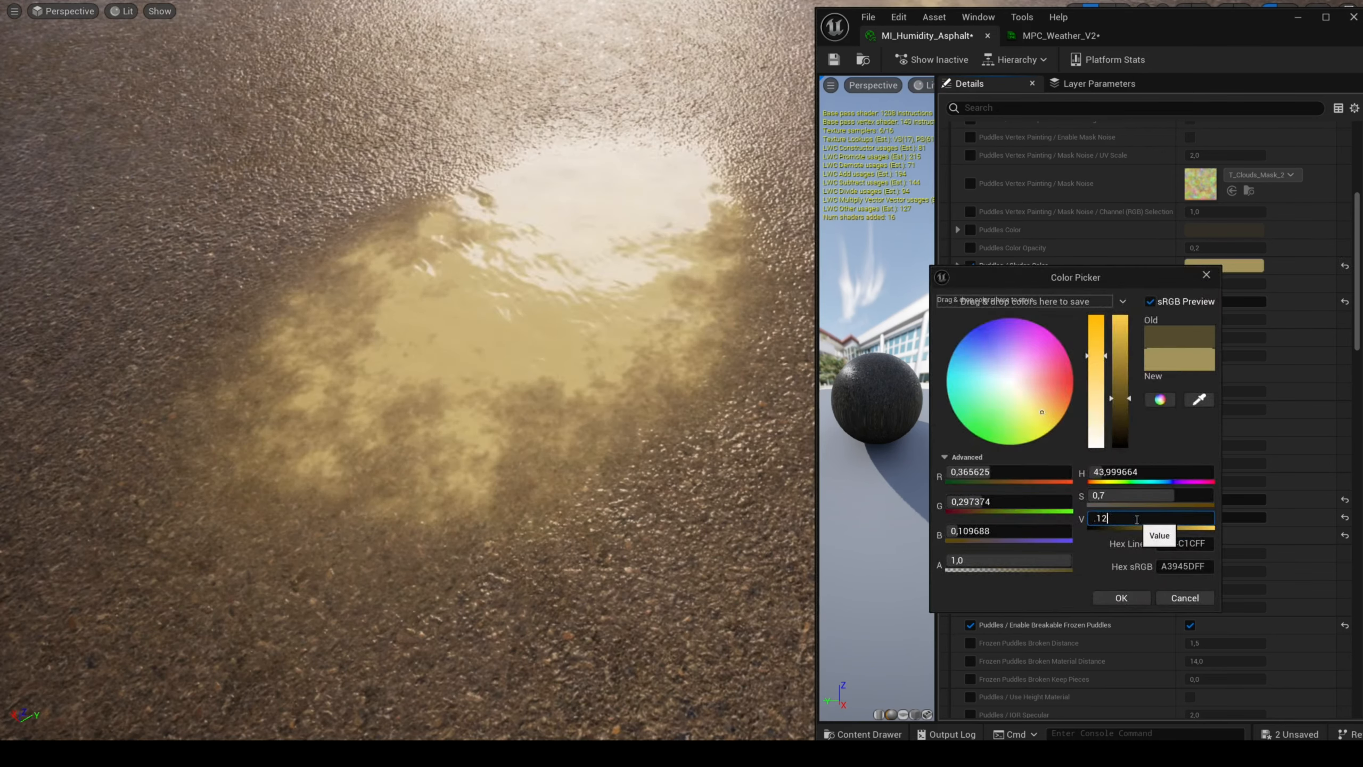
{"action": "key", "text": "Return"}
{"action": "left_click_drag", "start_coordinate": [1055, 389], "coordinate": [1026, 438]}
{"action": "left_click", "coordinate": [1027, 436]}
{"action": "left_click", "coordinate": [1048, 423]}
{"action": "left_click", "coordinate": [1120, 598]}
- Change the Puddles Color to a bright green
{"action": "left_click", "coordinate": [1209, 232]}
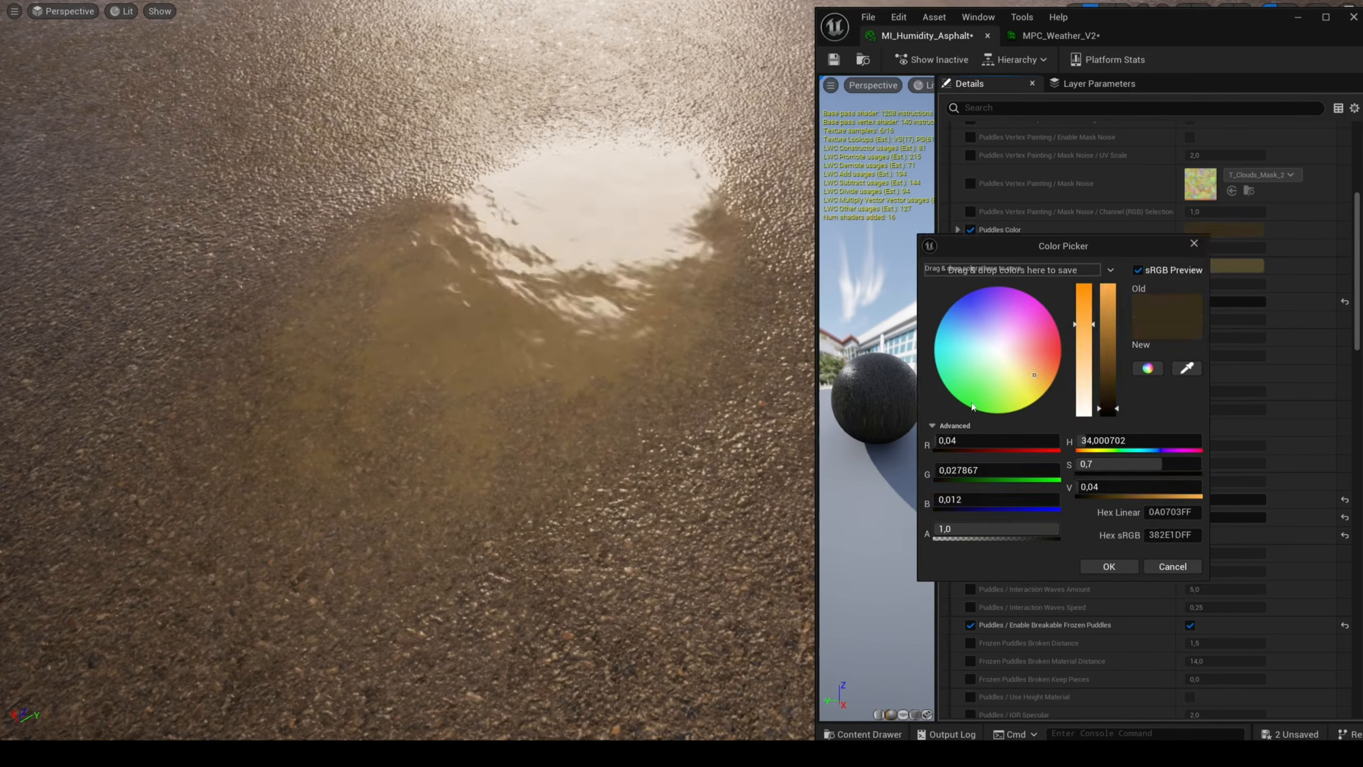
{"action": "left_click", "coordinate": [970, 401]}
{"action": "left_click", "coordinate": [1110, 567]}
{"action": "left_click", "coordinate": [1237, 232]}
{"action": "left_click", "coordinate": [1137, 338]}
{"action": "left_click", "coordinate": [1138, 566]}
- Change the Puddles Sludge Color to a bright salmon red
{"action": "left_click", "coordinate": [1218, 266]}
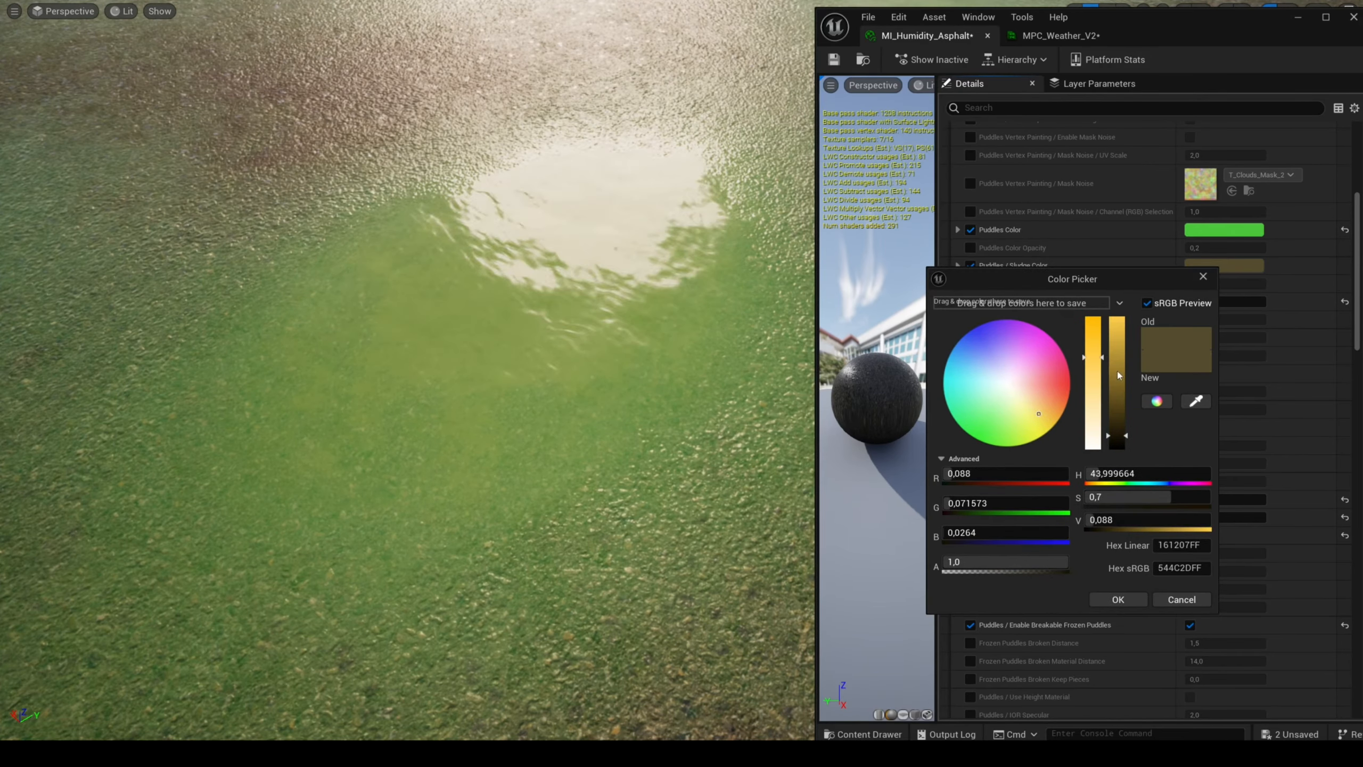
{"action": "left_click", "coordinate": [1053, 386]}
{"action": "left_click", "coordinate": [1118, 346]}
{"action": "left_click", "coordinate": [1117, 599]}
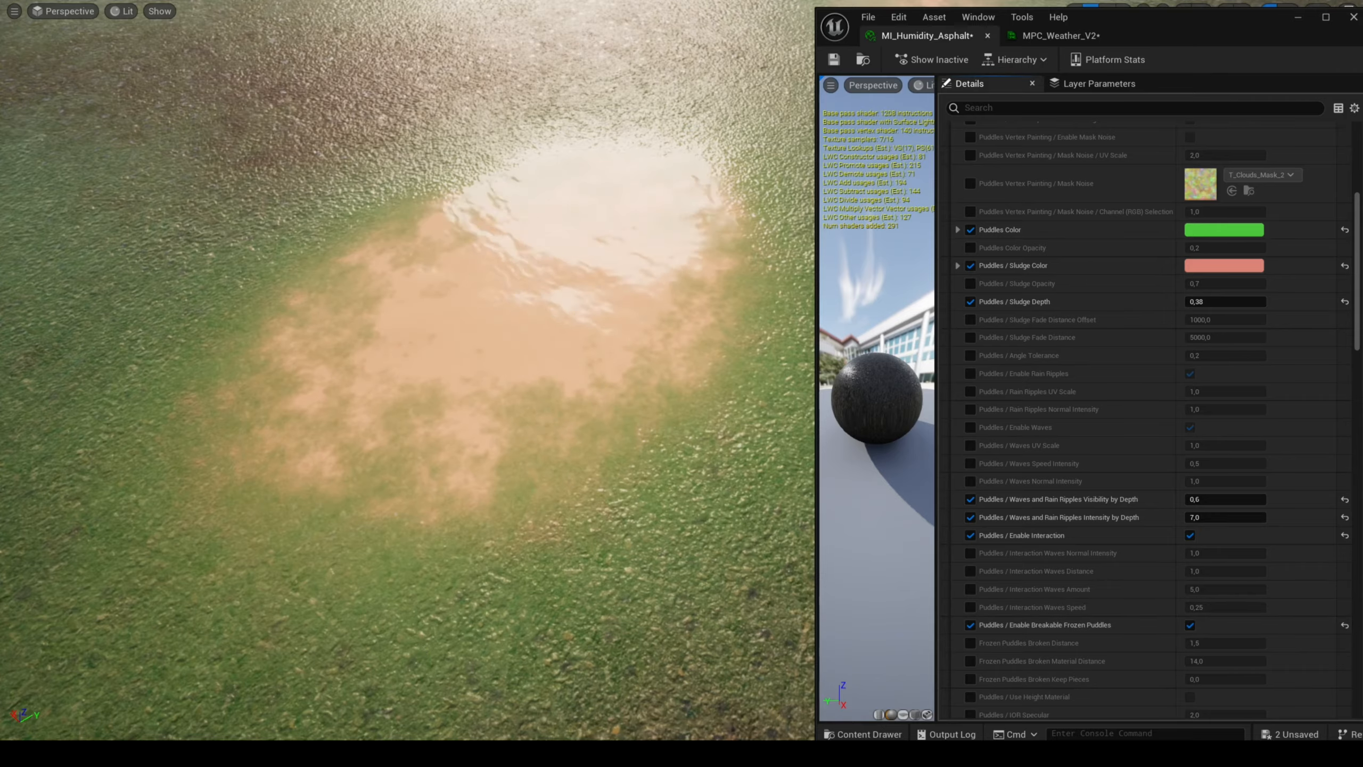
- Examine the puddles from farther away and switch the viewport to Unlit shading
{"action": "key", "text": "s"}
{"action": "key", "text": "a"}
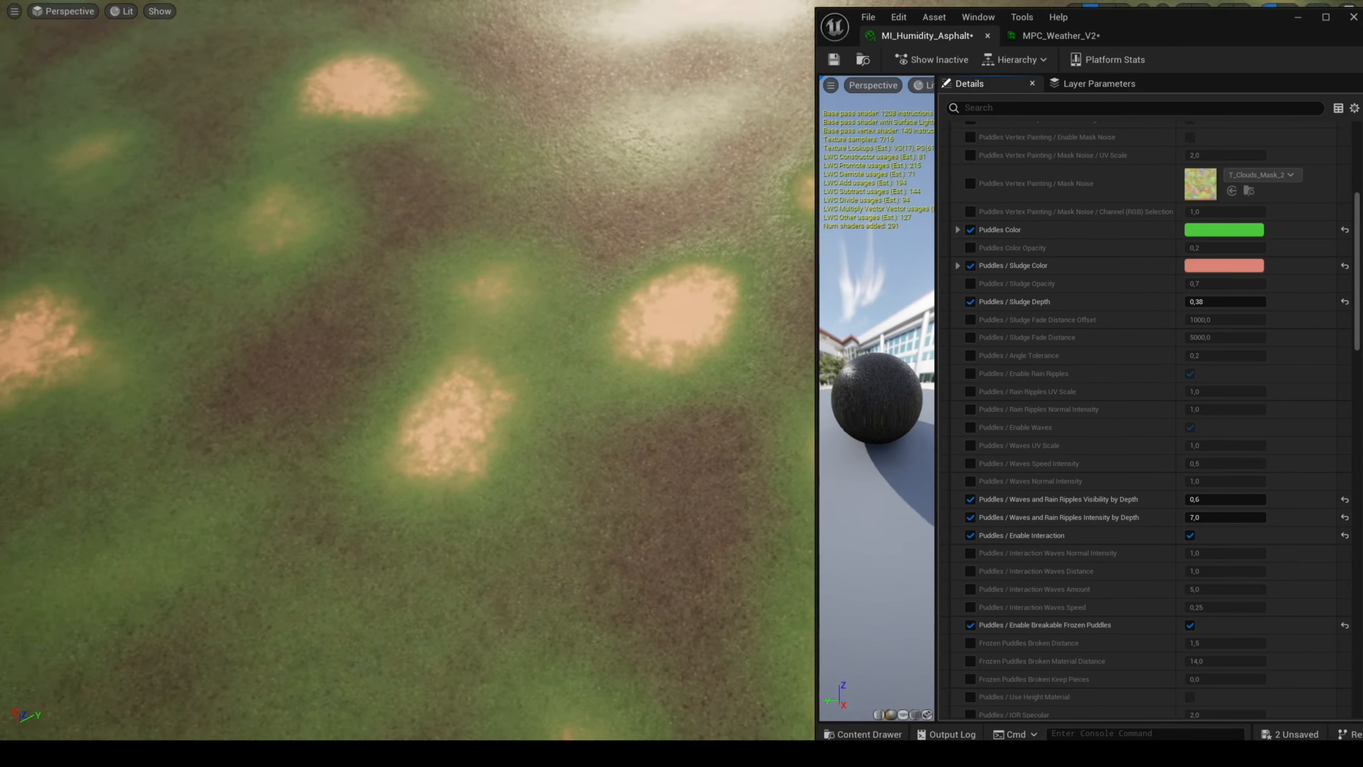
{"action": "key", "text": "s"}
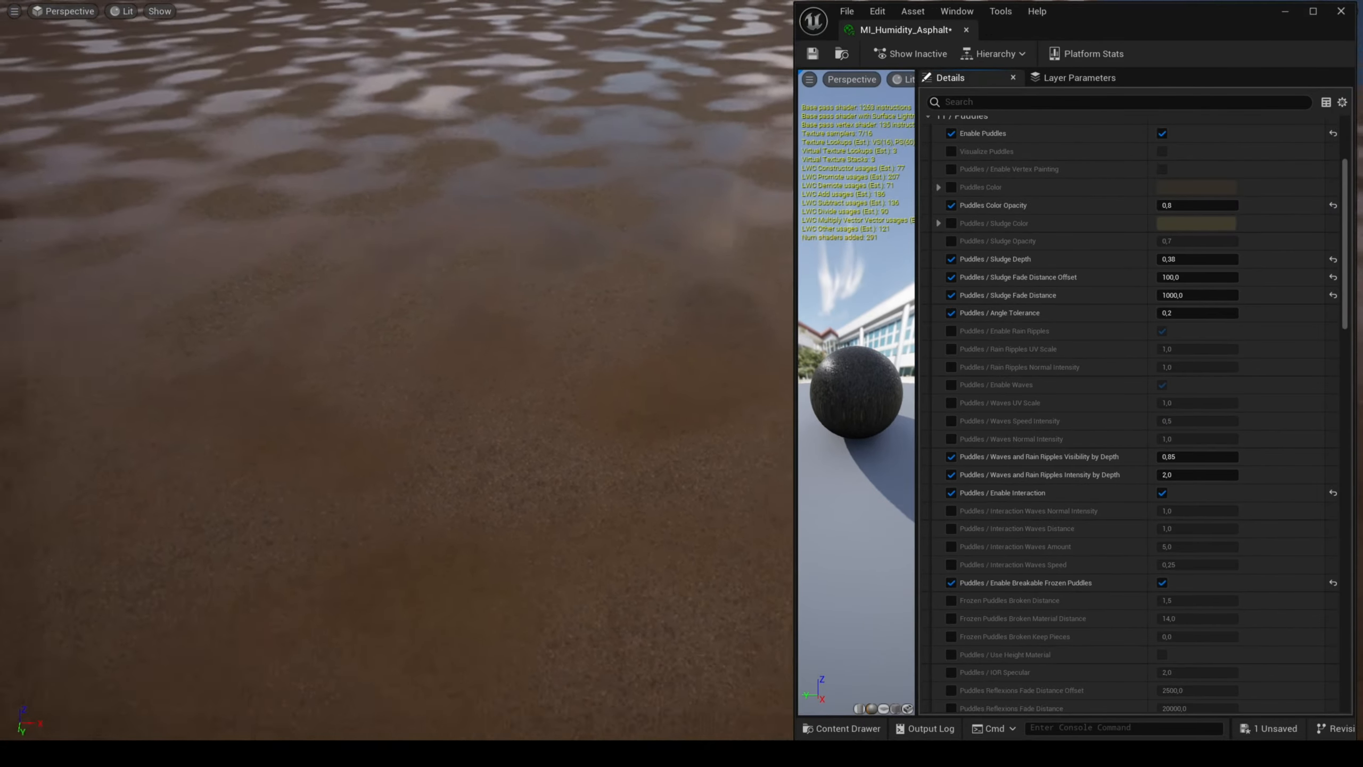
{"action": "key", "text": "alt+3"}
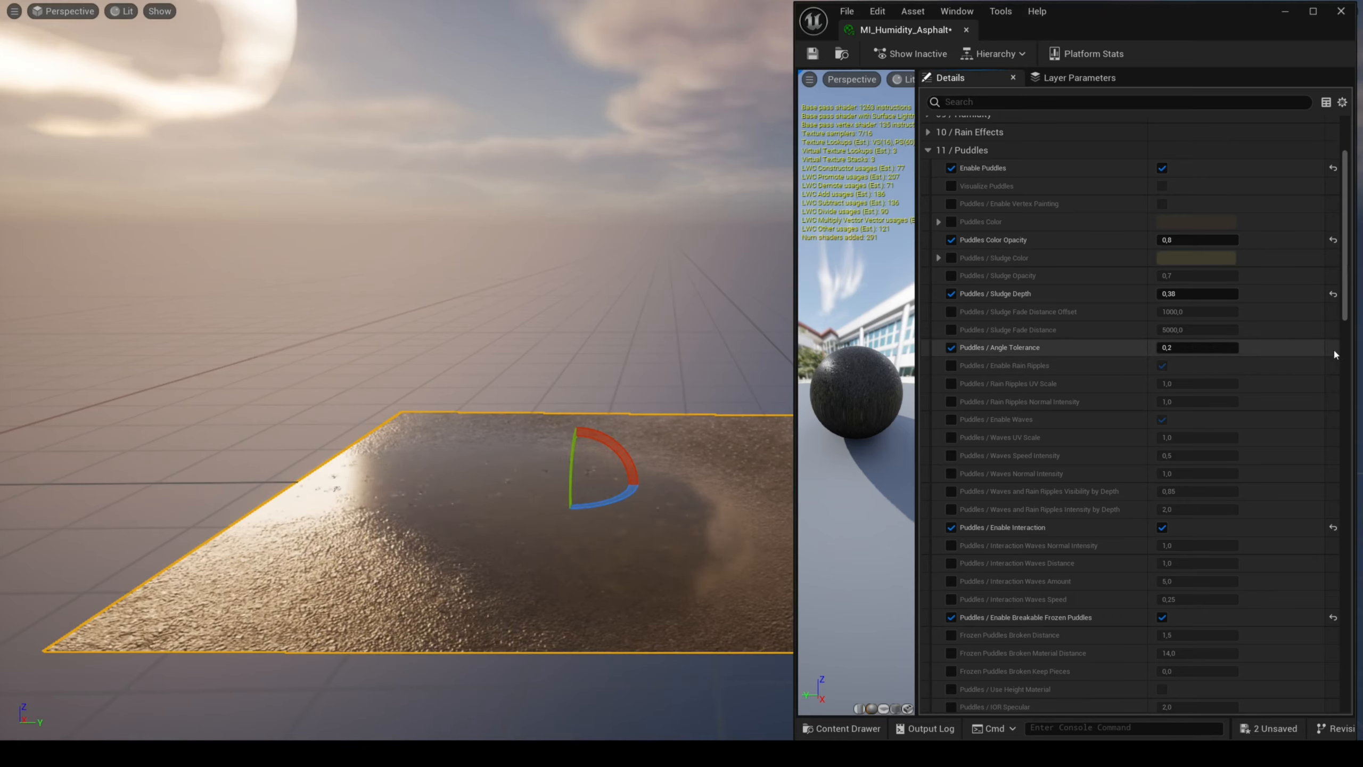
- Tilt the selected asphalt plane slightly to test the puddles' Angle Tolerance
{"action": "left_click_drag", "start_coordinate": [573, 429], "coordinate": [563, 430]}
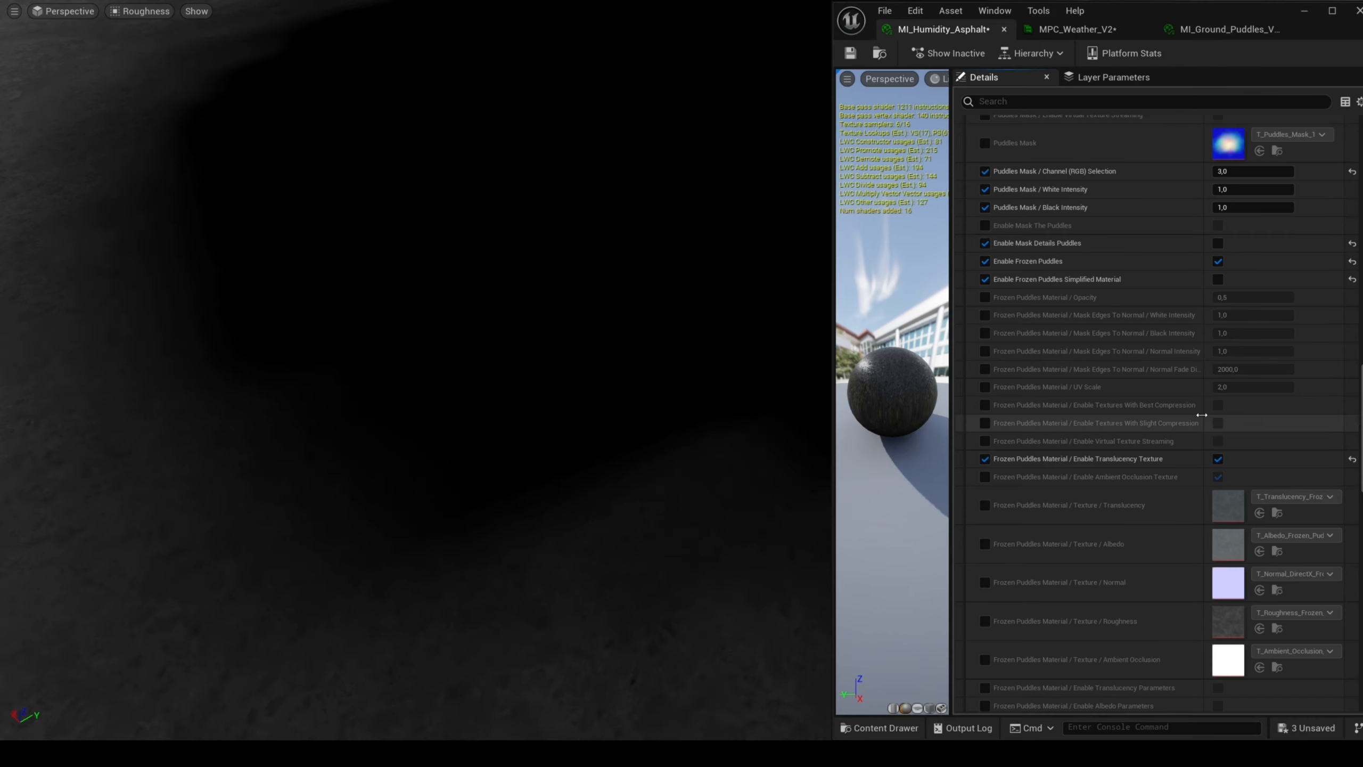
- Turn on Enable Mask Details Puddles for the asphalt material while viewing the ground's roughness
{"action": "right_click_drag", "start_coordinate": [415, 371], "coordinate": [411, 437]}
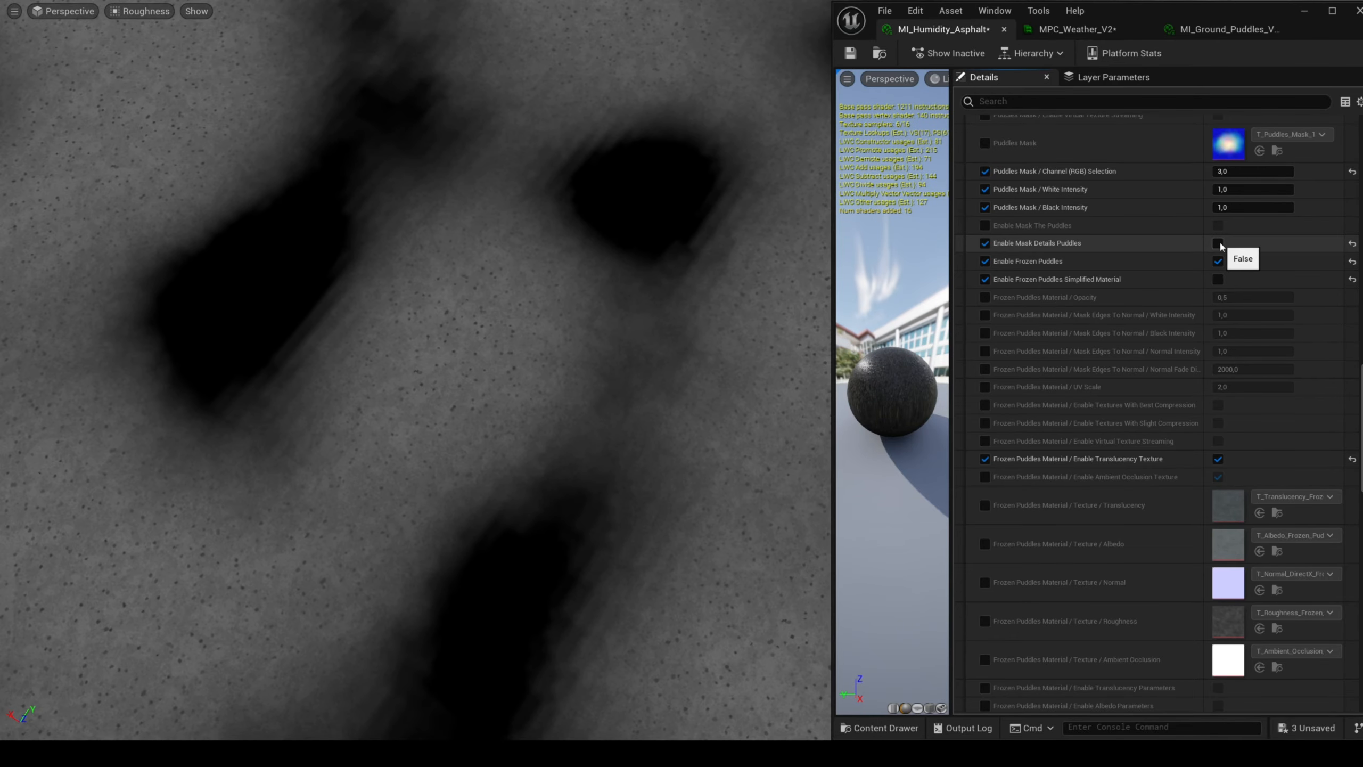
{"action": "left_click", "coordinate": [1218, 244]}
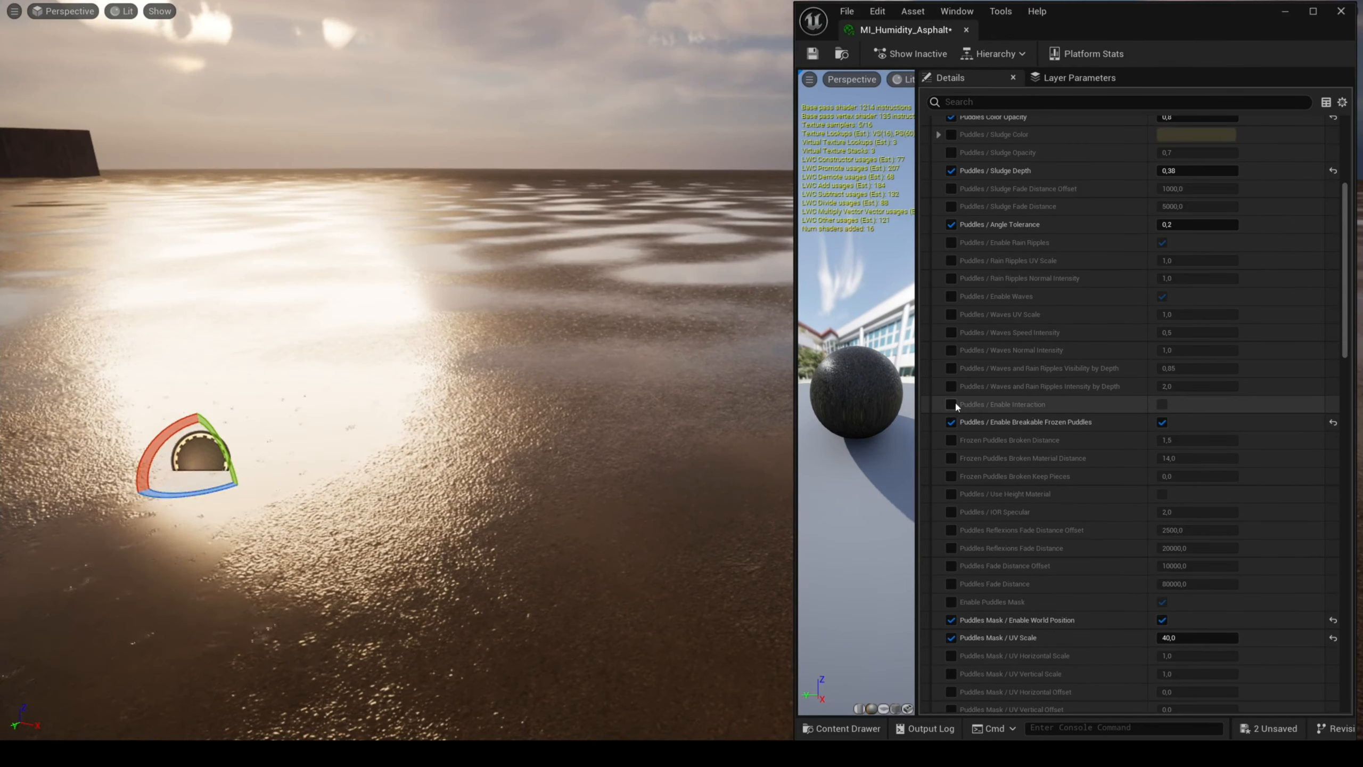
- Turn on Puddles / Enable Interaction in MI_Humidity_Asphalt and look through the related puddle parameters
{"action": "scroll", "coordinate": [1232, 373], "scroll_direction": "down", "scroll_amount": 10}
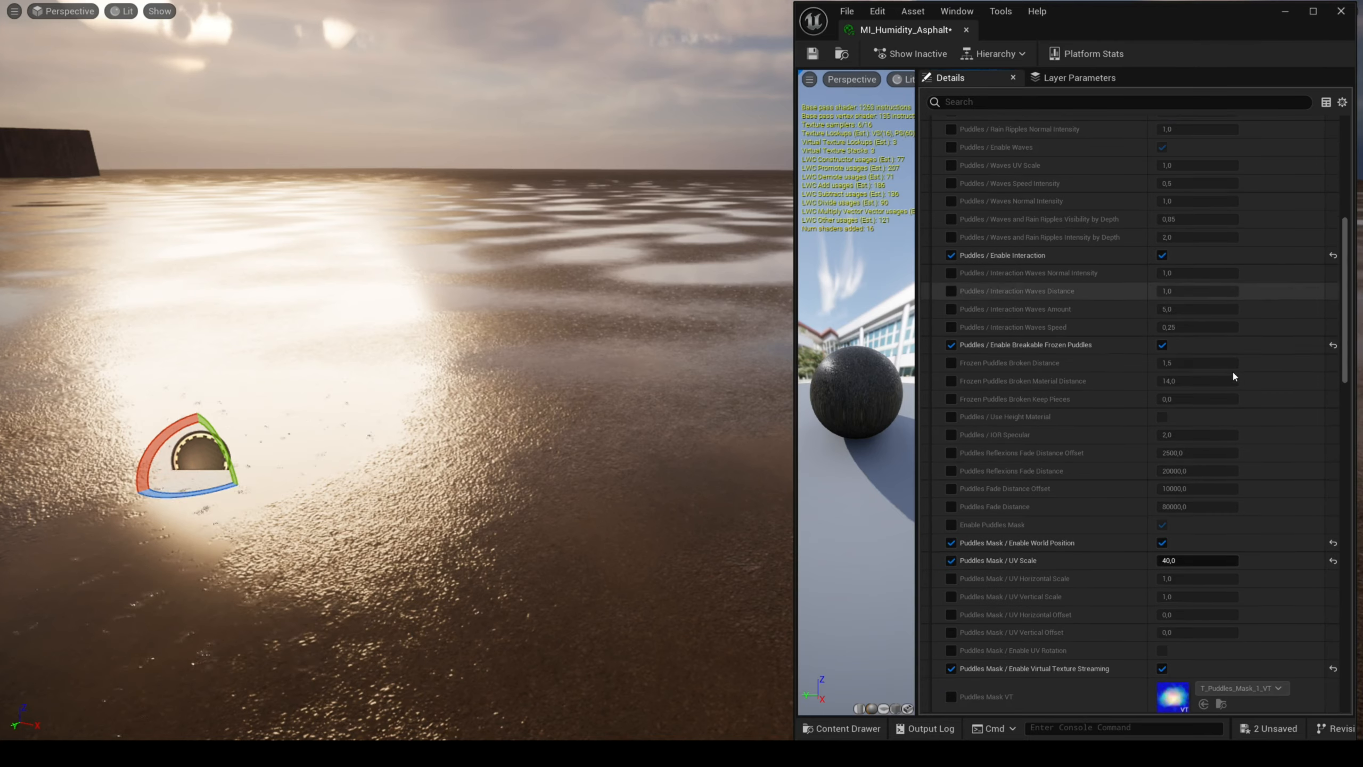
{"action": "scroll", "coordinate": [1233, 384], "scroll_direction": "down", "scroll_amount": 15}
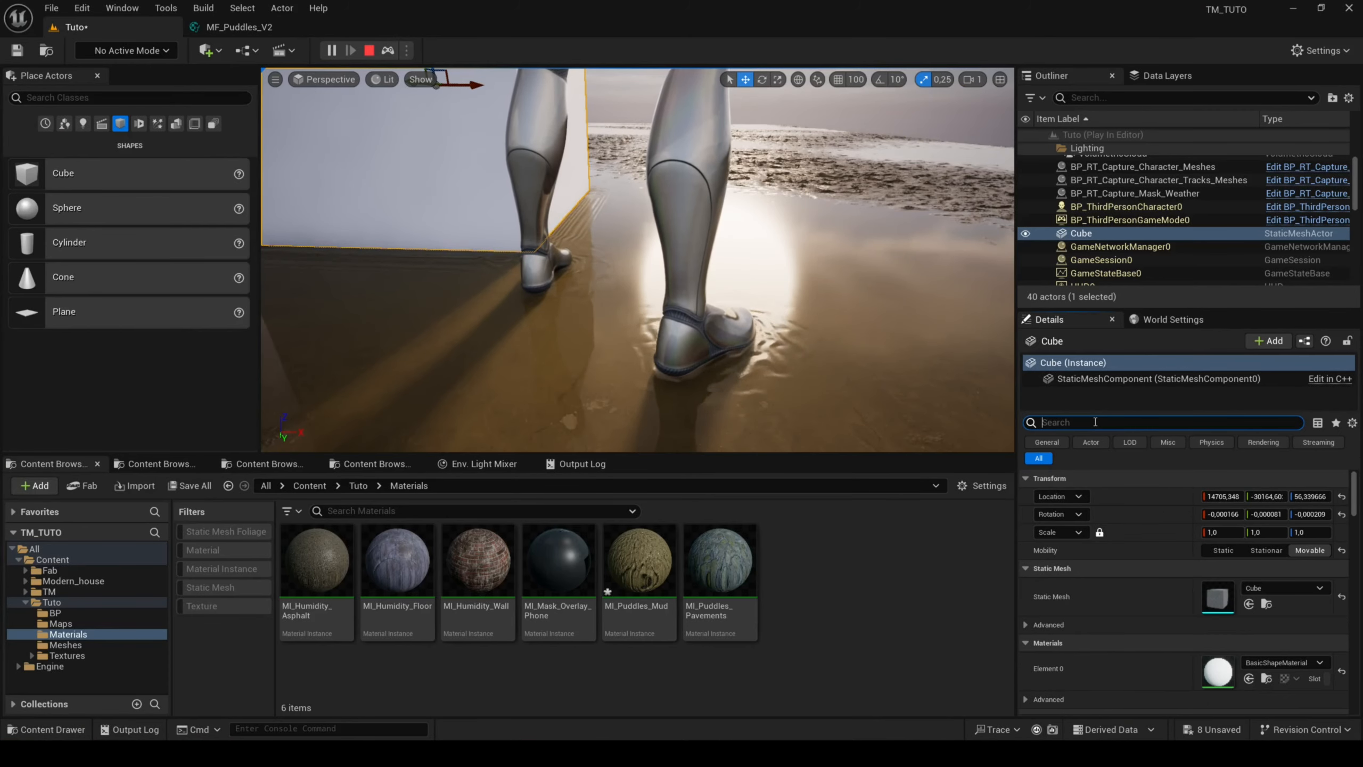
- Filter the Cube's properties by "custom" and toggle its Render CustomDepth Pass off and back on
{"action": "type", "text": "cust"}
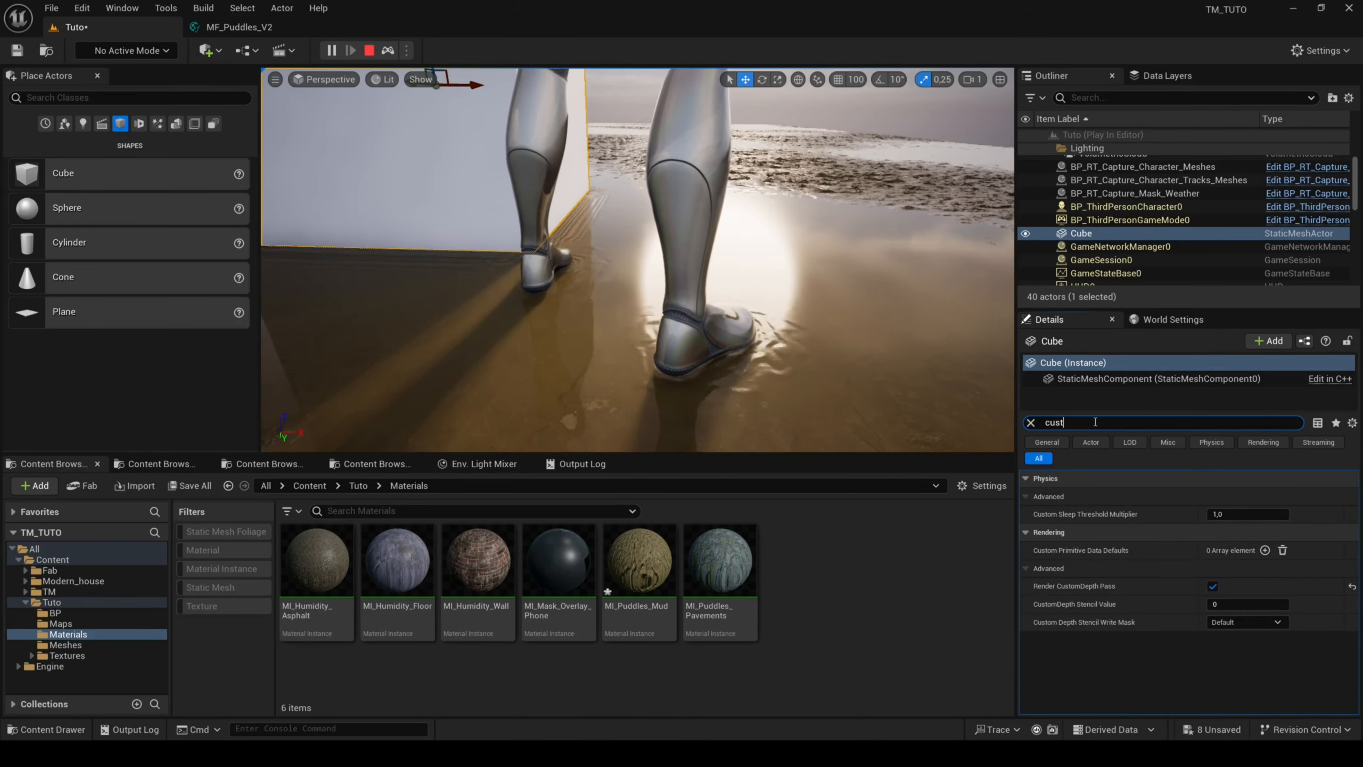
{"action": "type", "text": "om"}
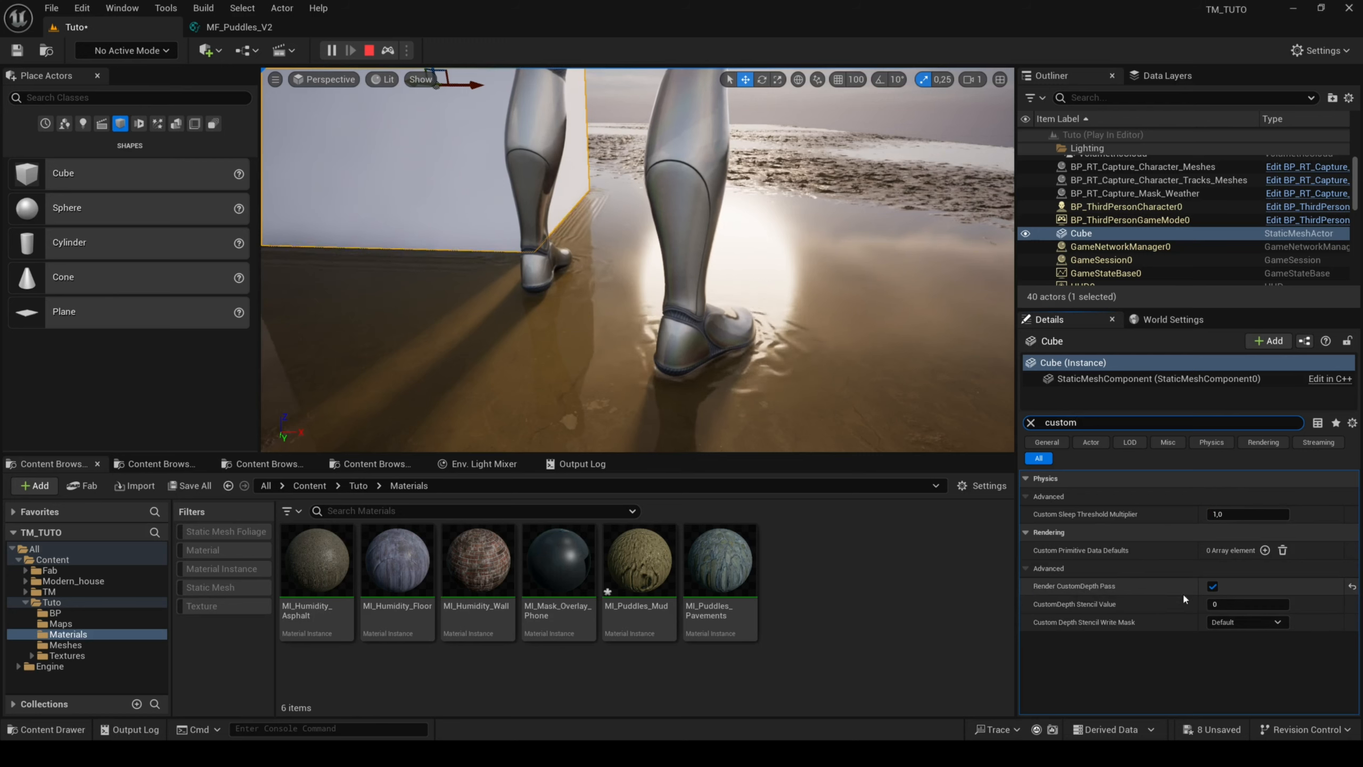
{"action": "left_click", "coordinate": [1215, 587]}
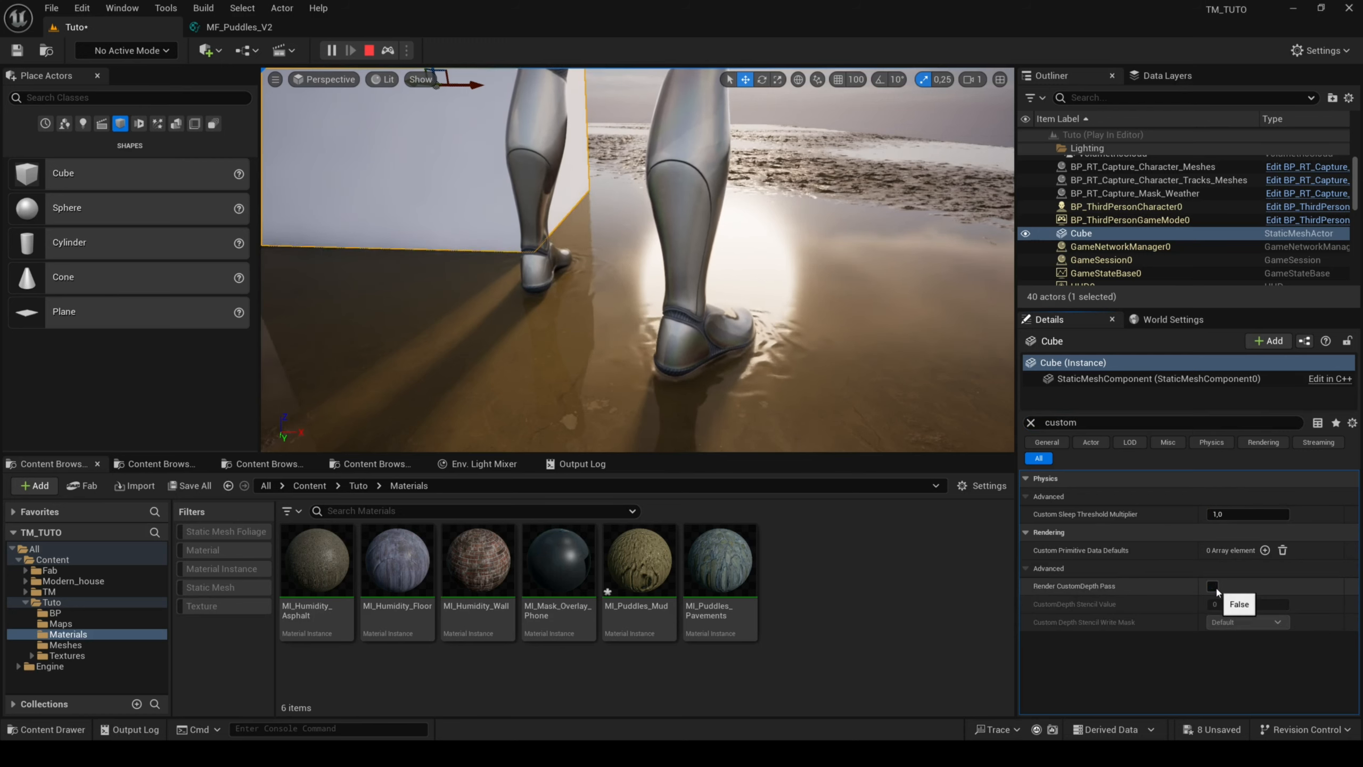
{"action": "left_click", "coordinate": [1214, 587]}
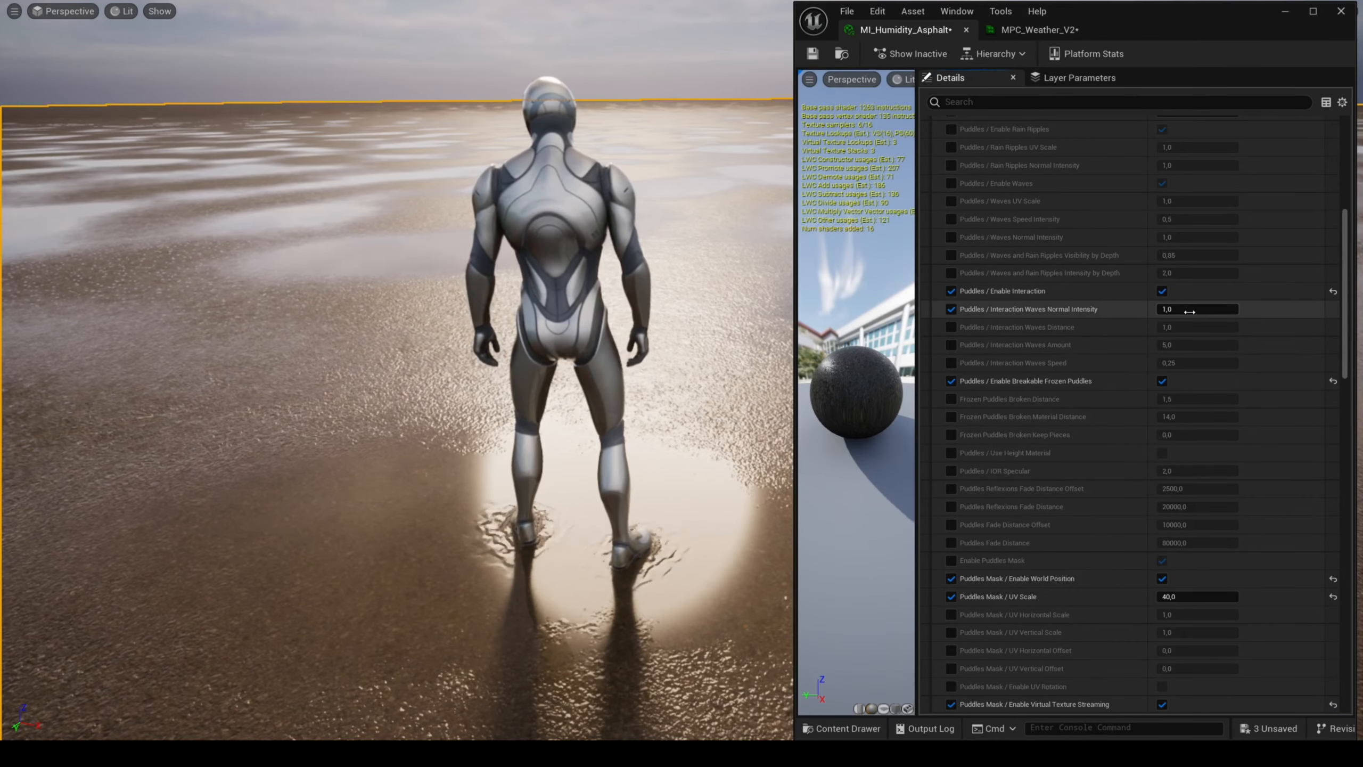
- Try Puddles / Interaction Waves Normal Intensity values of 4 and 0.5 in MI_Humidity_Asphalt
{"action": "left_click", "coordinate": [1189, 311]}
{"action": "type", "text": "4"}
{"action": "key", "text": "Return"}
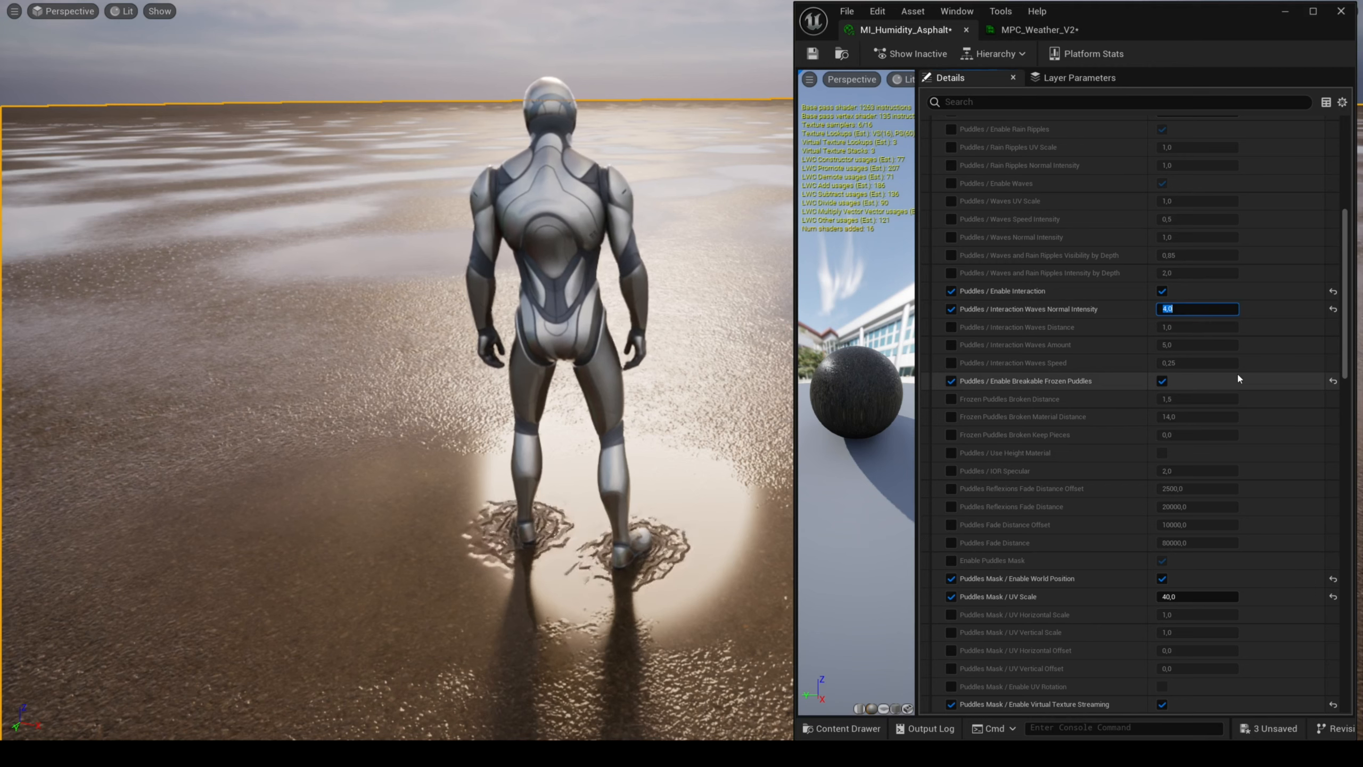
{"action": "type", "text": ".5"}
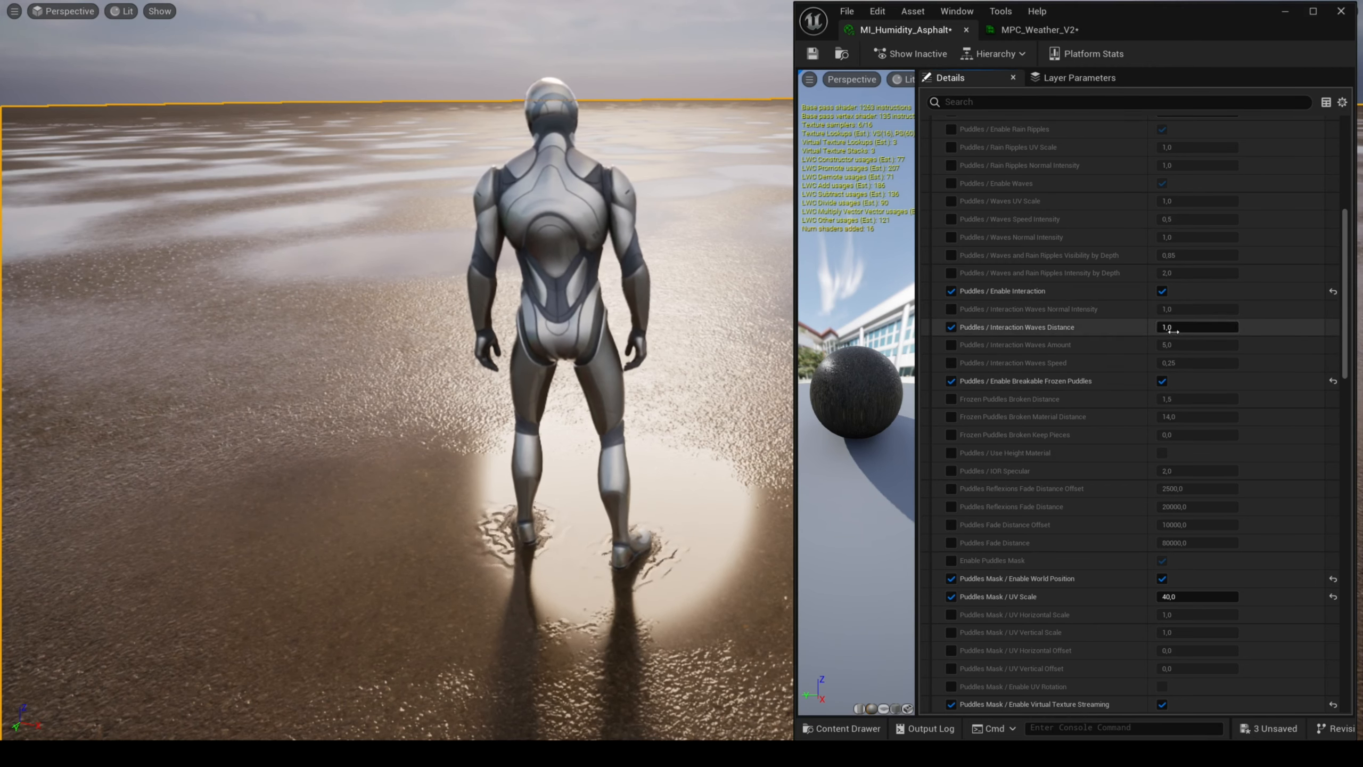
- Try Puddles / Interaction Waves Distance values of 0.5 and 0
{"action": "left_click", "coordinate": [1173, 328]}
{"action": "type", "text": ".5"}
{"action": "key", "text": "Return"}
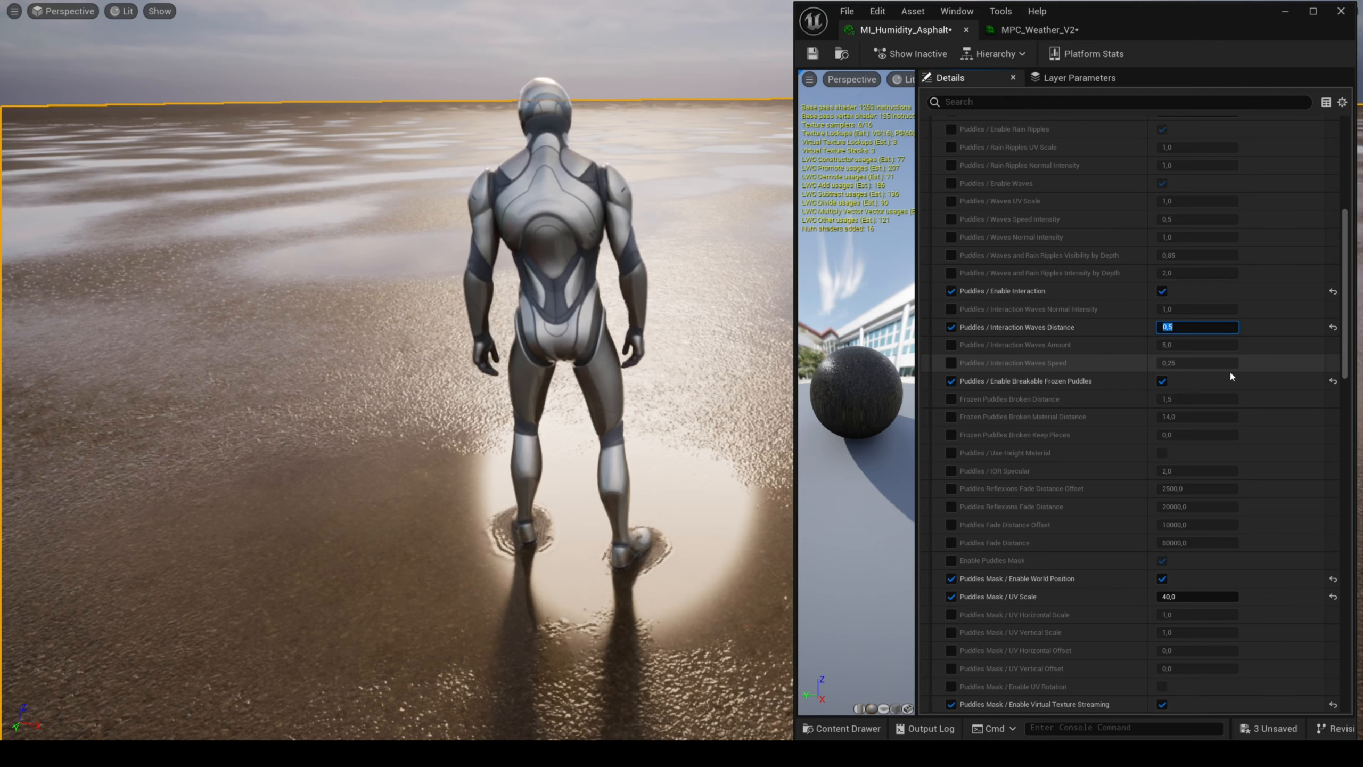
{"action": "type", "text": "0"}
{"action": "key", "text": "Return"}
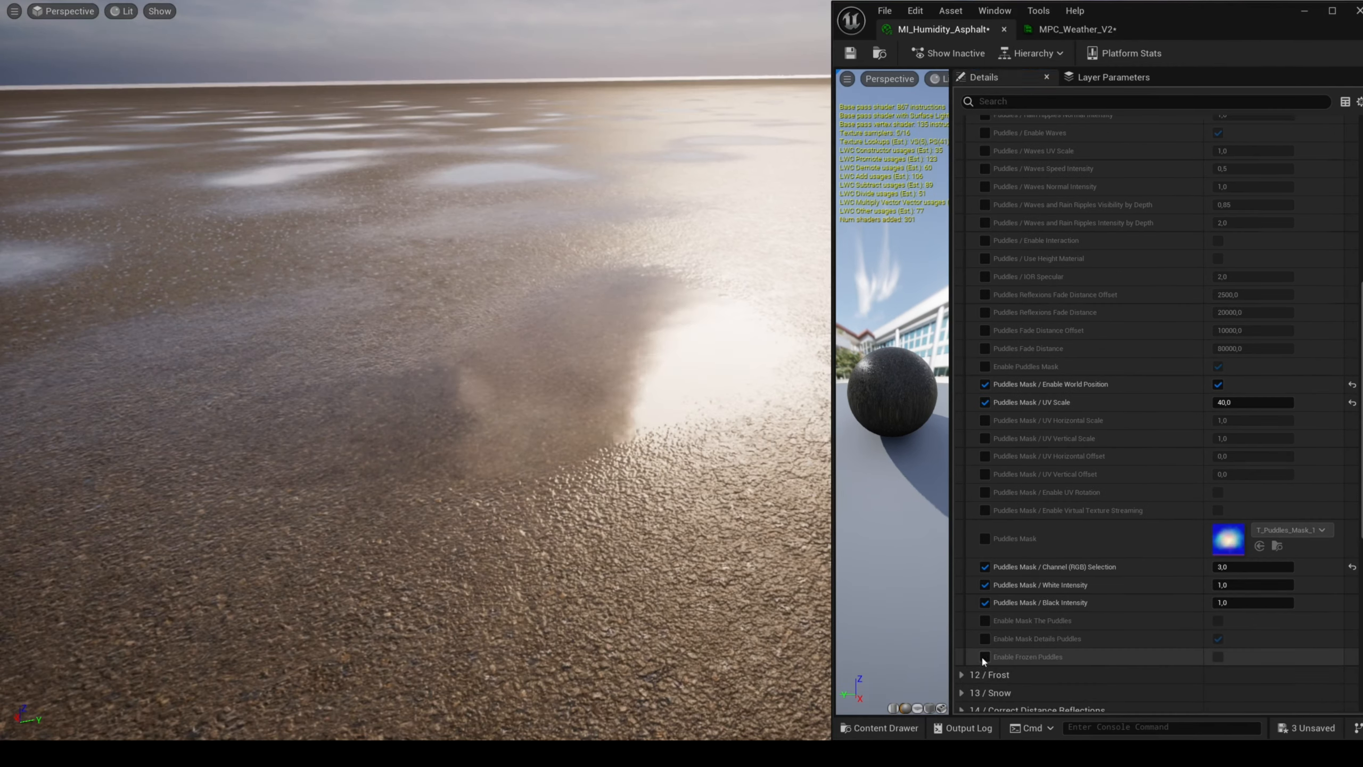
- Turn on Enable Frozen Puddles for the asphalt material and adjust the Frost Amount default value in MPC_Weather_V2
{"action": "left_click", "coordinate": [1218, 656]}
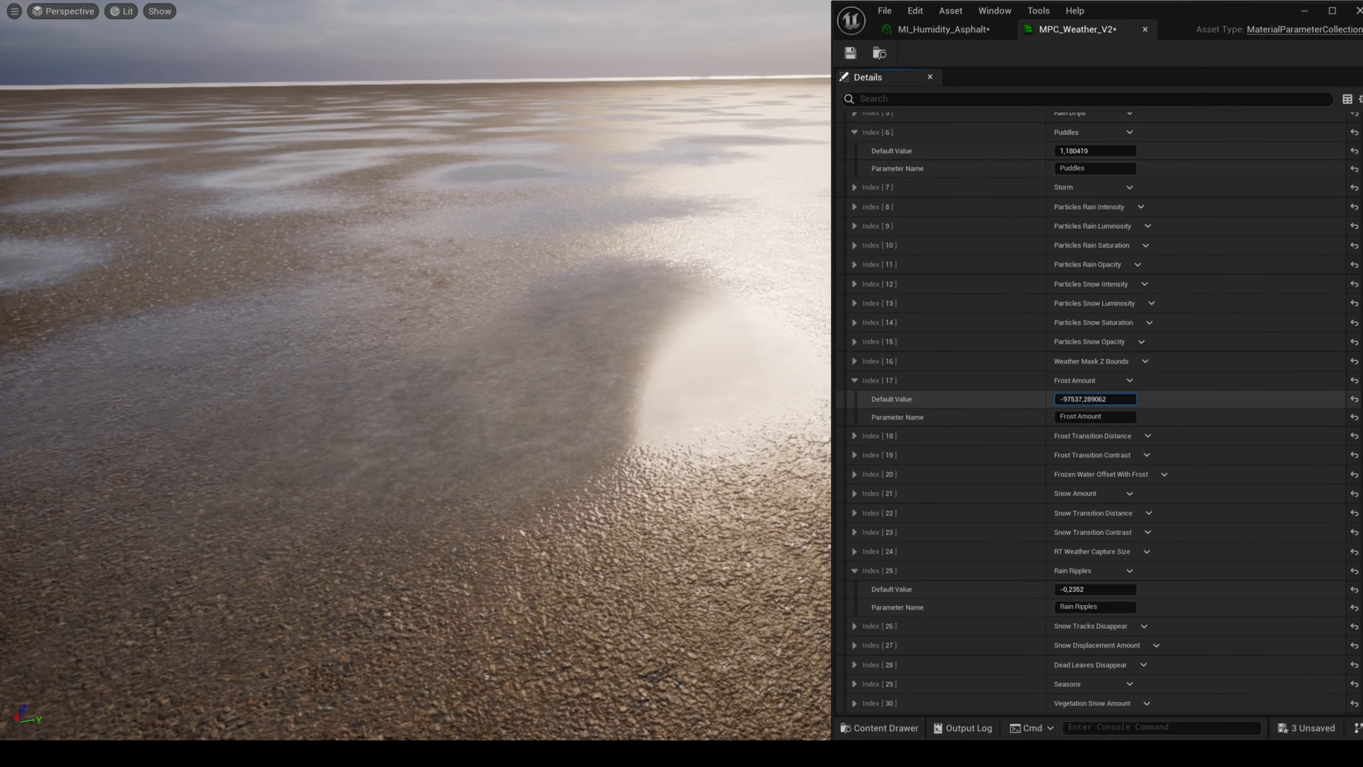
{"action": "left_click_drag", "start_coordinate": [1127, 398], "coordinate": [1132, 398]}
{"action": "mouse_move", "coordinate": [1095, 399]}
{"action": "left_mouse_down"}
{"action": "mouse_move", "coordinate": [1109, 402]}
{"action": "mouse_move", "coordinate": [1087, 399]}
{"action": "left_mouse_up"}
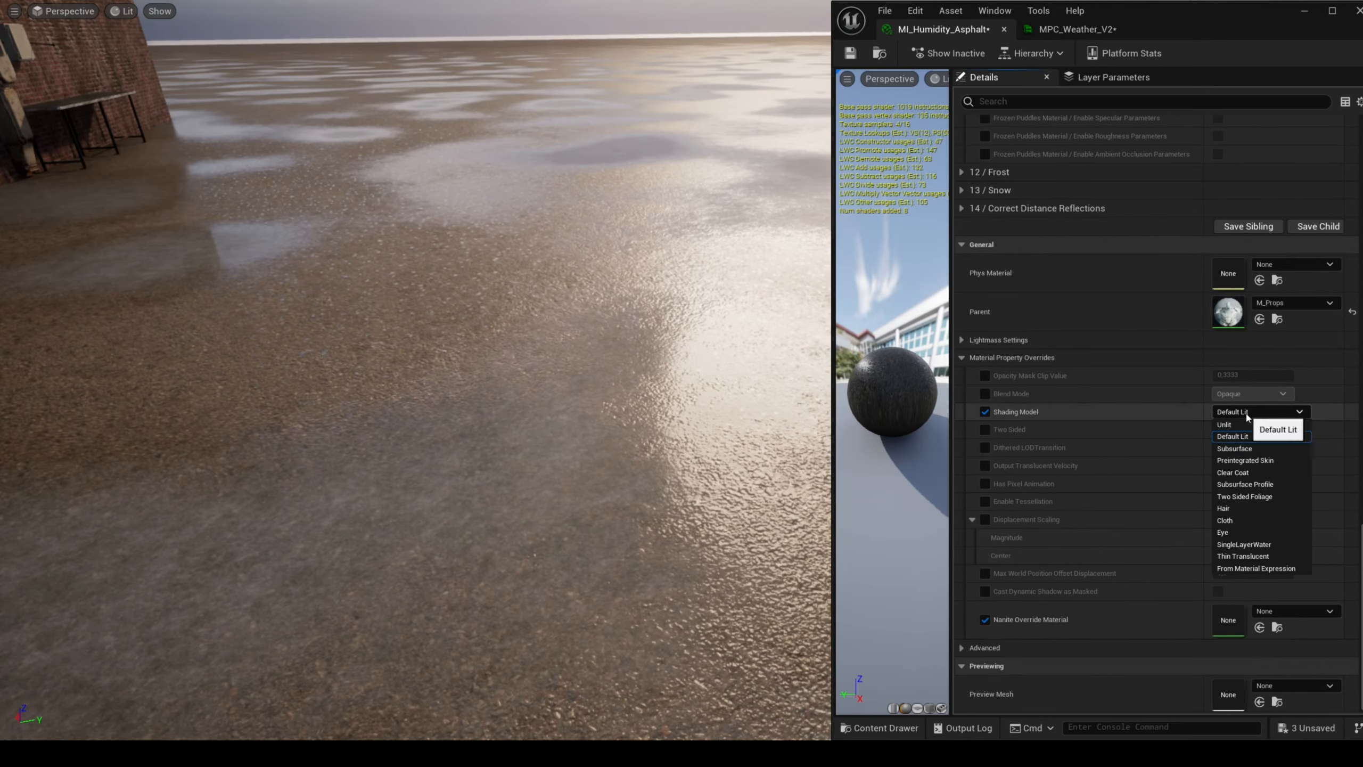
- Set the asphalt material's Shading Model override to Subsurface and turn off Enable Frozen Puddles Simplified Material
{"action": "left_click", "coordinate": [1243, 448]}
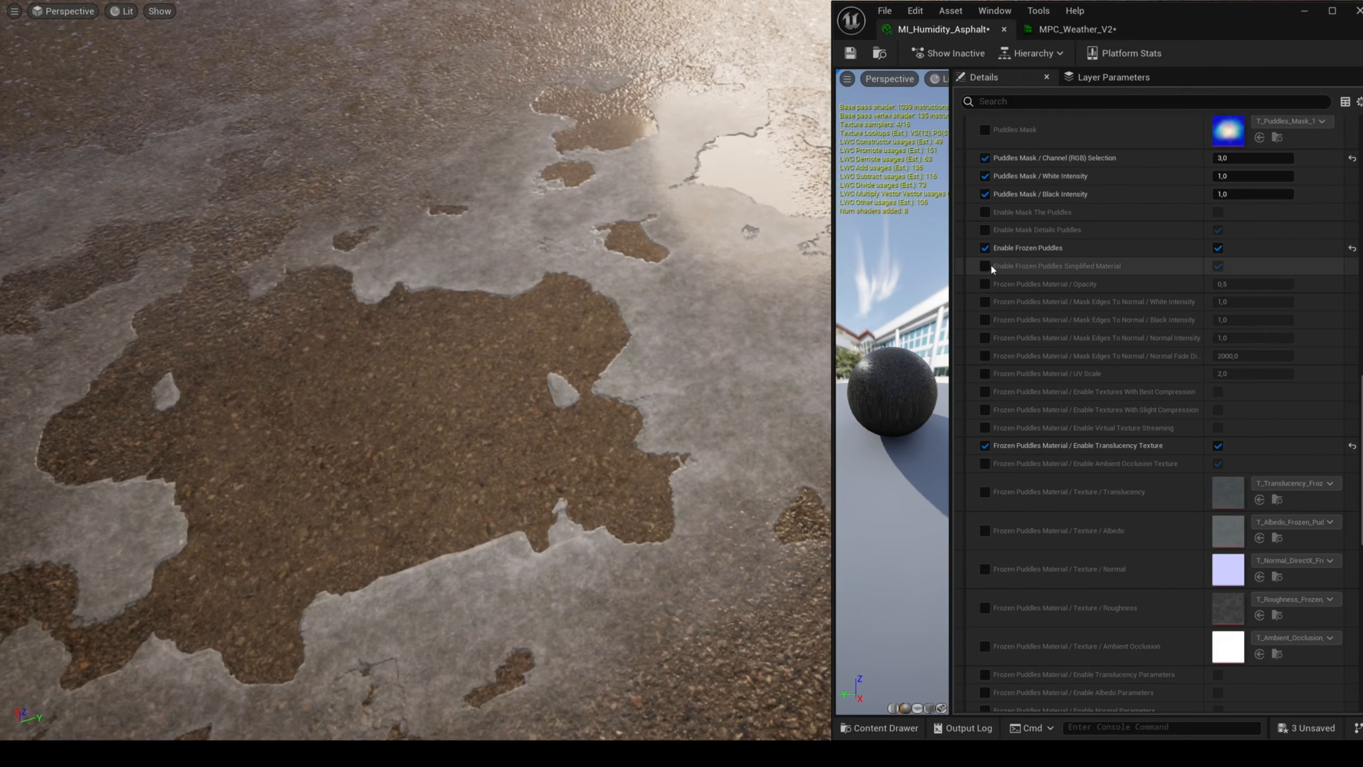
{"action": "left_click", "coordinate": [984, 266]}
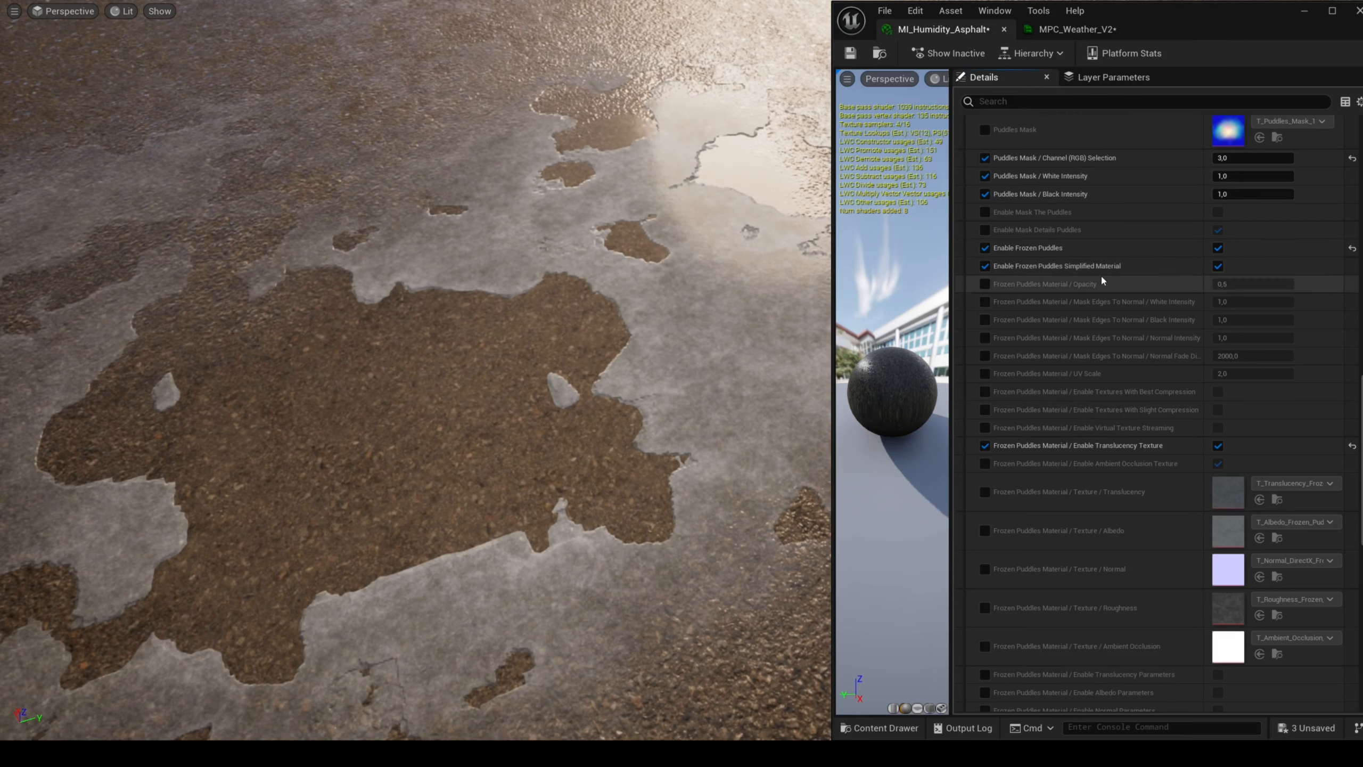
{"action": "left_click", "coordinate": [1217, 266]}
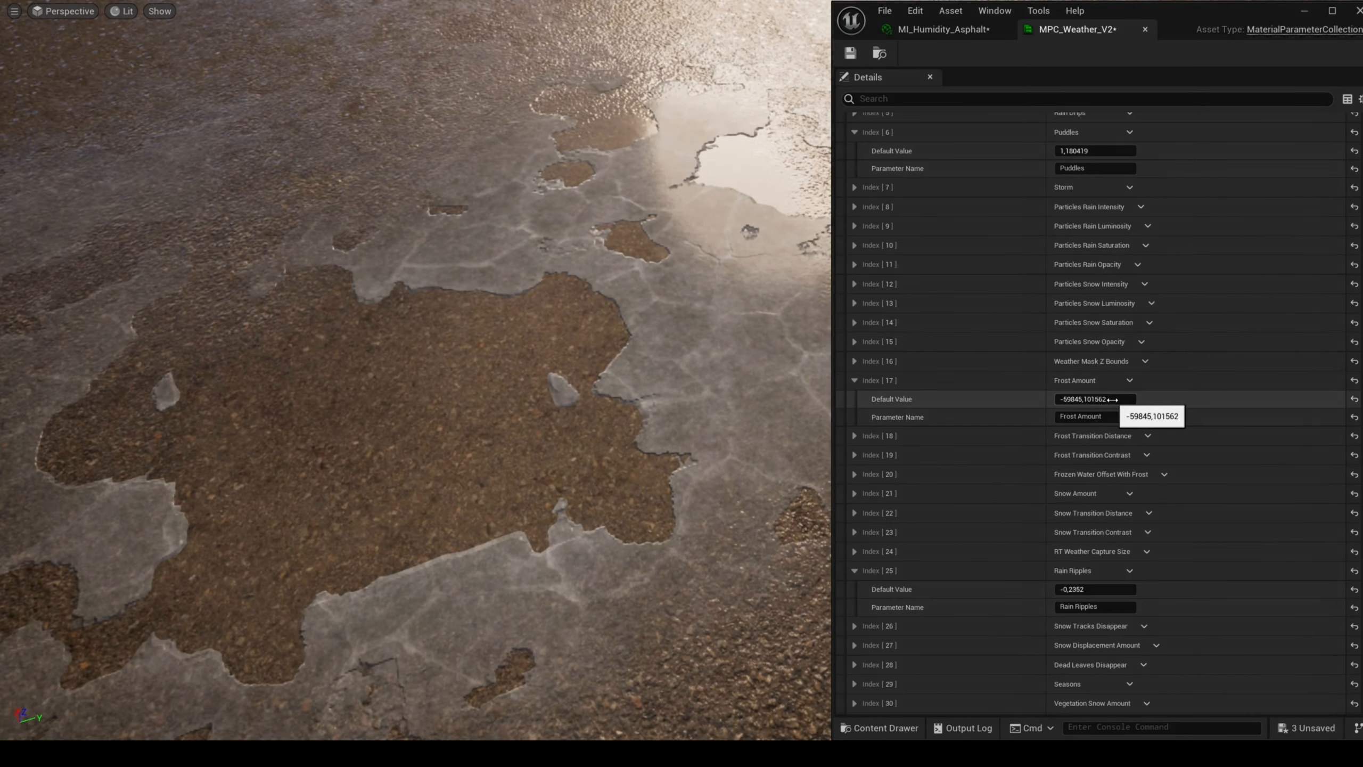
- Lower the Frost Amount default value in MPC_Weather_V2
{"action": "left_click_drag", "start_coordinate": [1121, 399], "coordinate": [971, 399]}
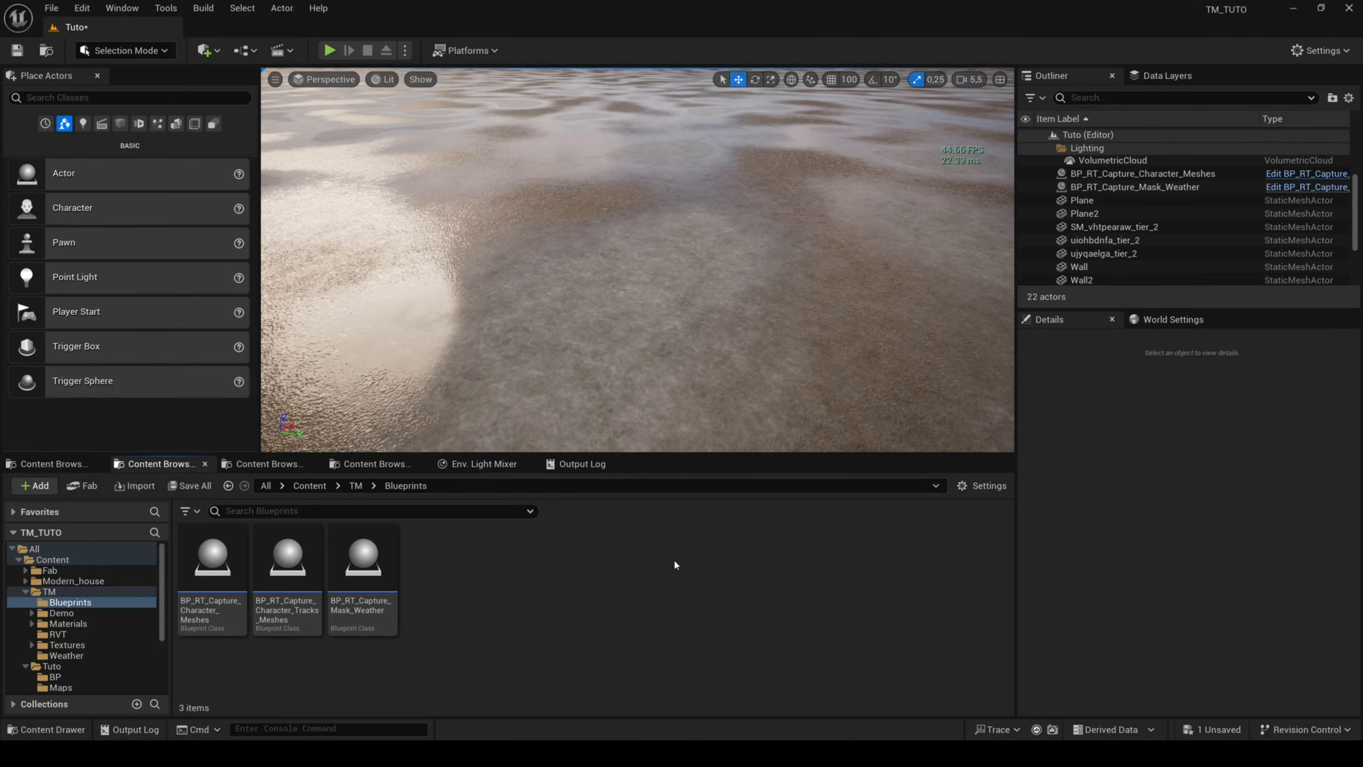
- Place BP_RT_Capture_Character_Tracks_Meshes on the ground in the level and open the ground's MI_Humidity_Asphalt material
{"action": "left_click_drag", "start_coordinate": [287, 564], "coordinate": [658, 207]}
{"action": "left_click", "coordinate": [749, 307]}
{"action": "double_click", "coordinate": [1218, 671]}
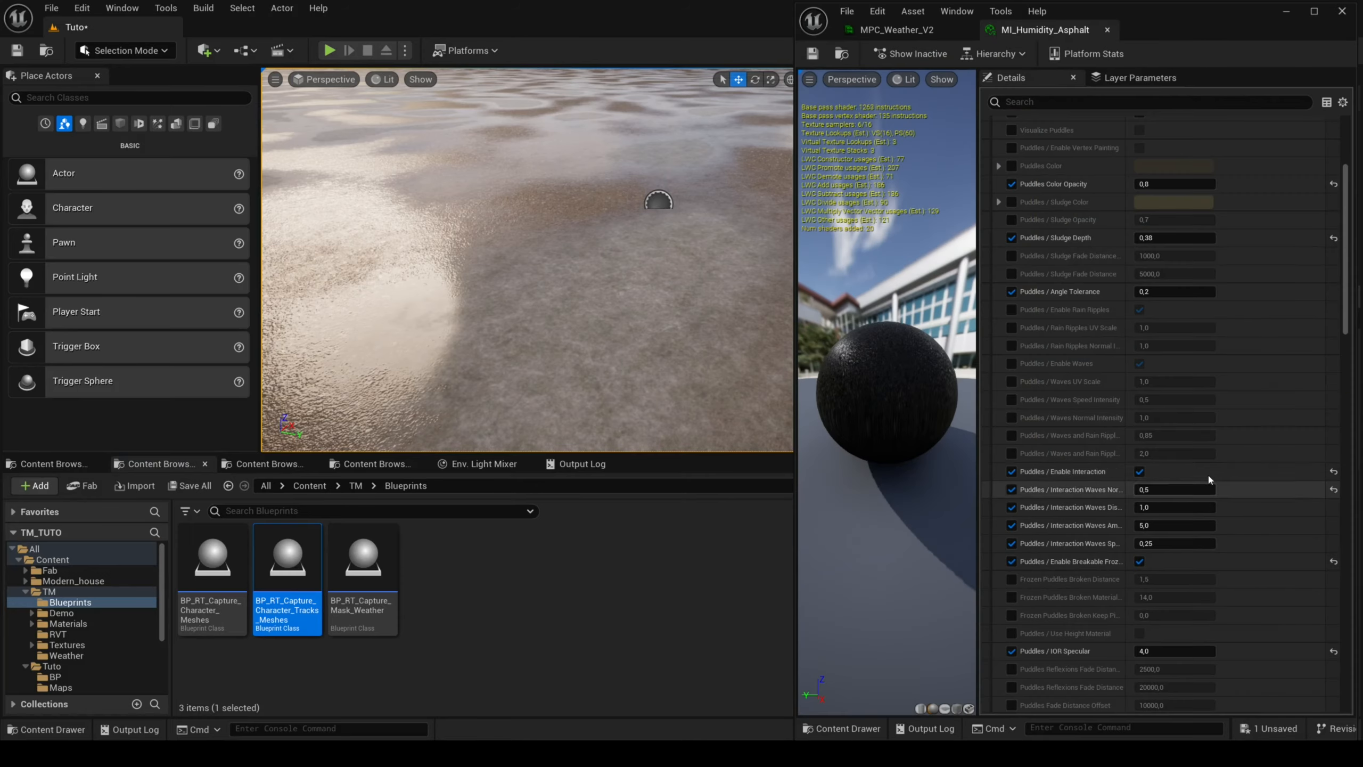
- Turn on Enable Character Tracks in the 15 / Character Traks group of MI_Humidity_Asphalt
{"action": "scroll", "coordinate": [1192, 530], "scroll_direction": "down", "scroll_amount": 10}
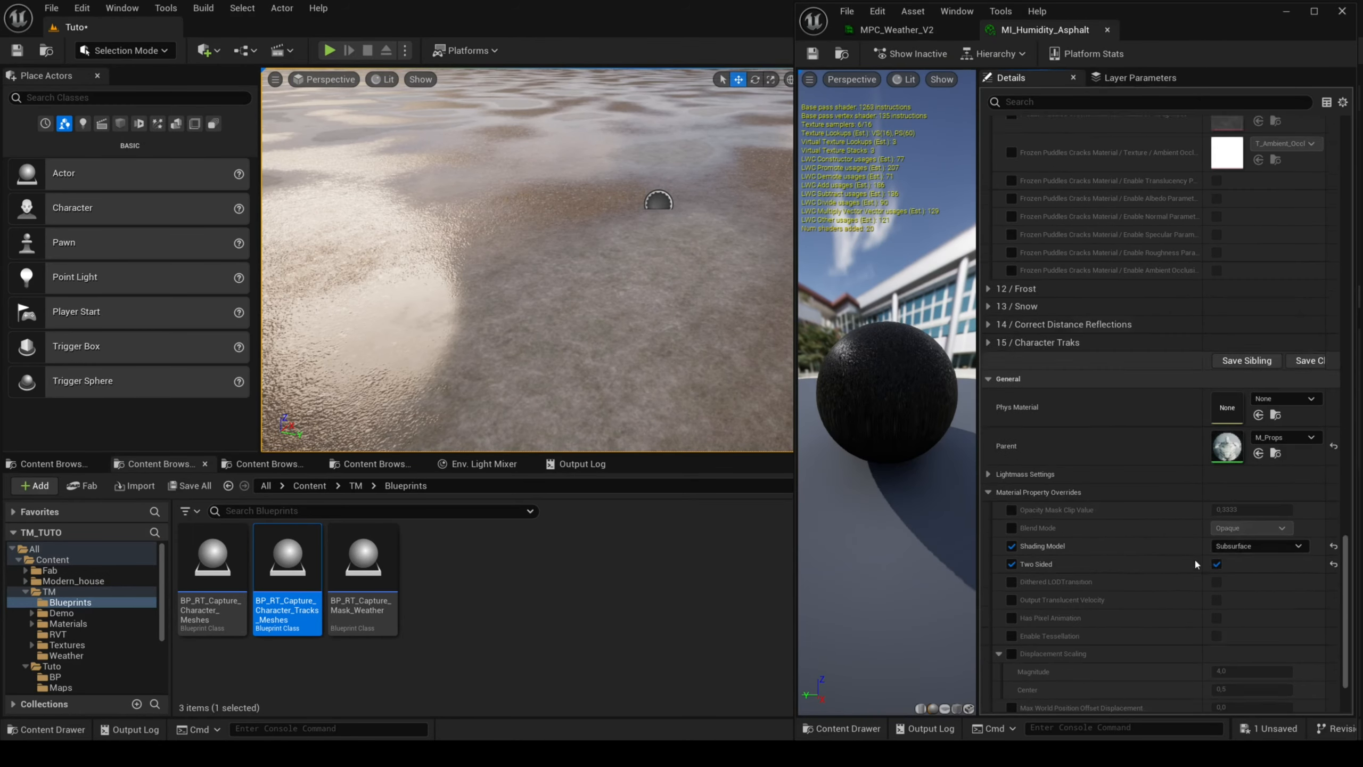
{"action": "scroll", "coordinate": [1213, 539], "scroll_direction": "up", "scroll_amount": 10}
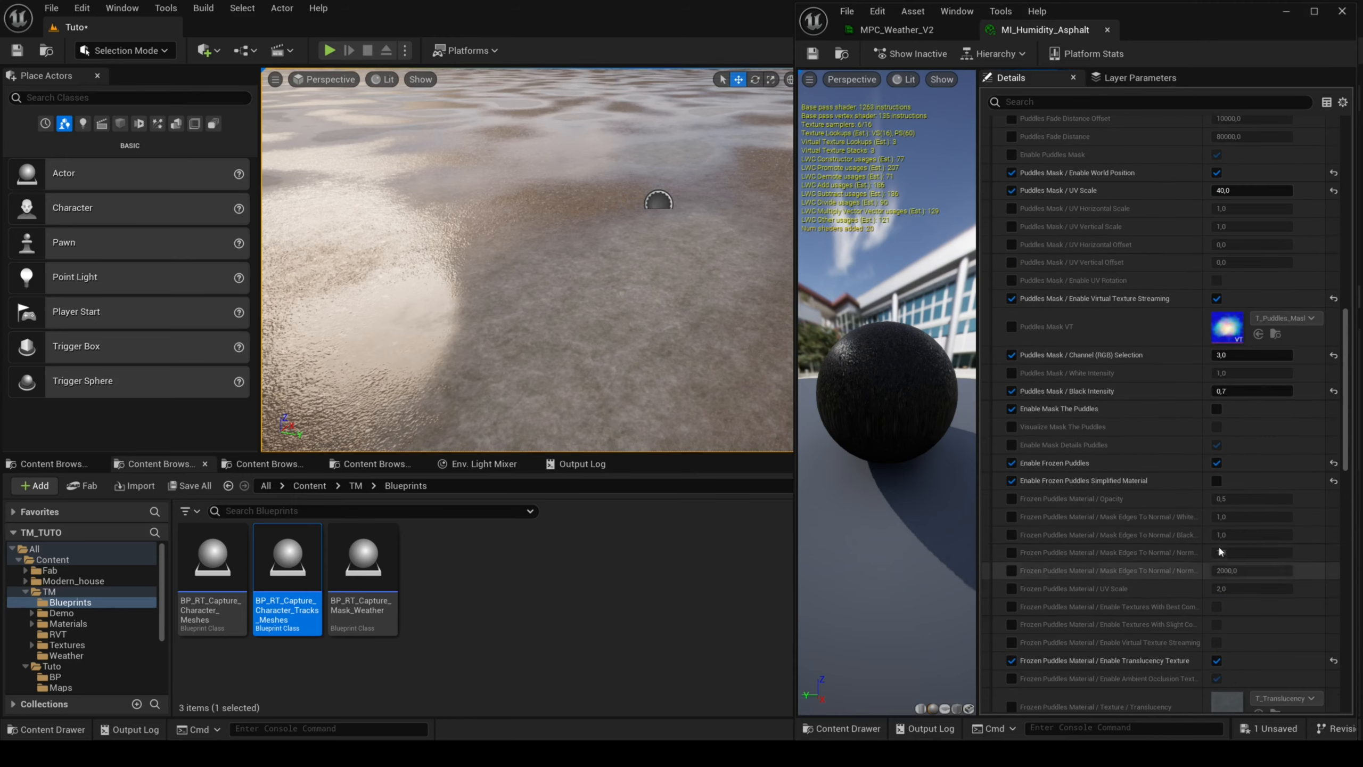
{"action": "left_click", "coordinate": [1012, 337]}
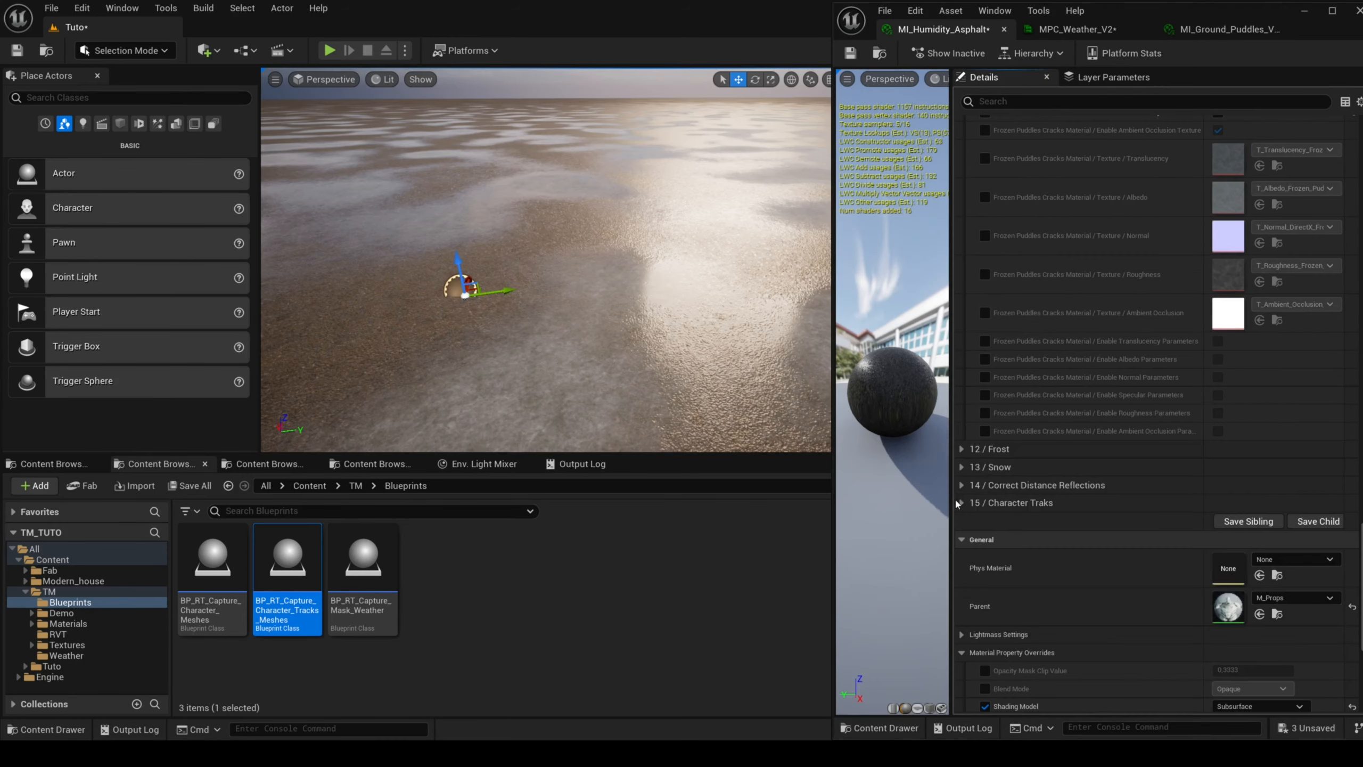
{"action": "left_click", "coordinate": [982, 503]}
{"action": "left_click", "coordinate": [985, 520]}
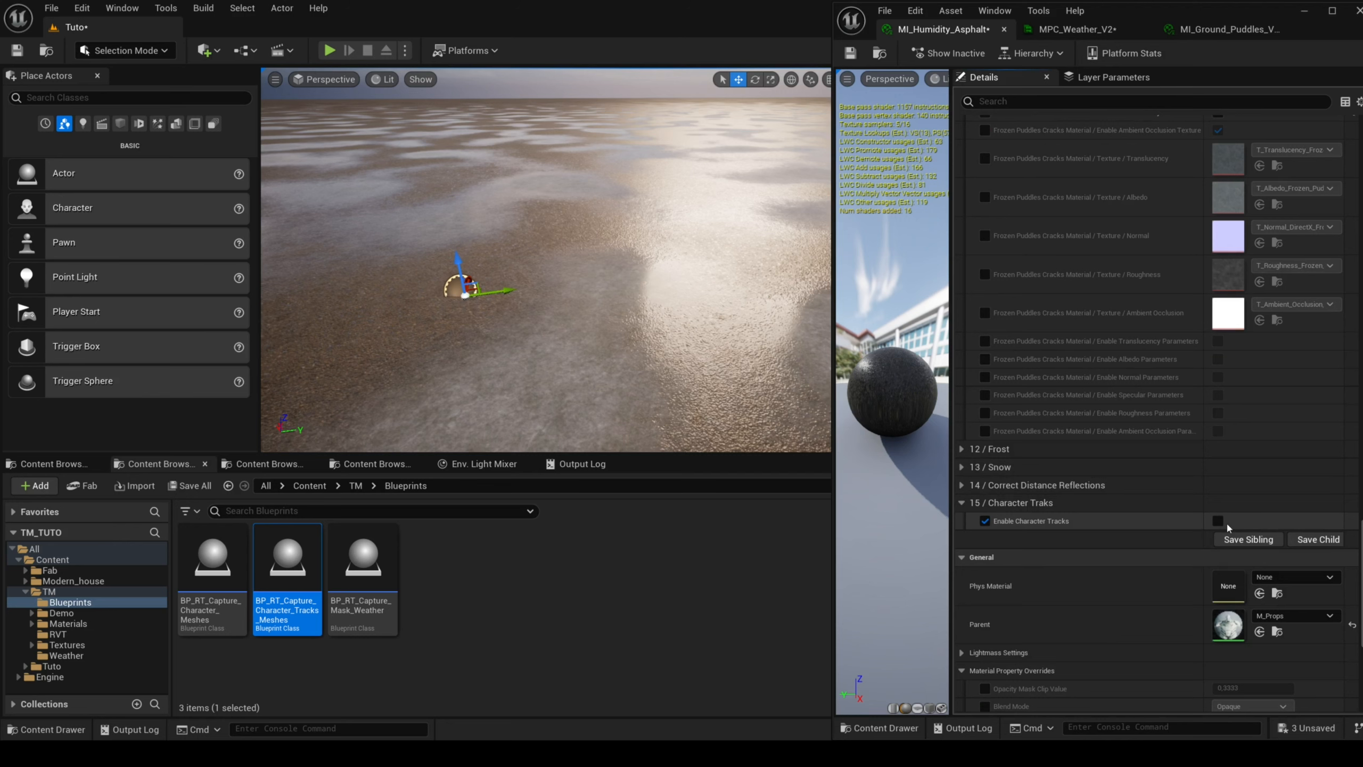
{"action": "left_click", "coordinate": [1218, 521]}
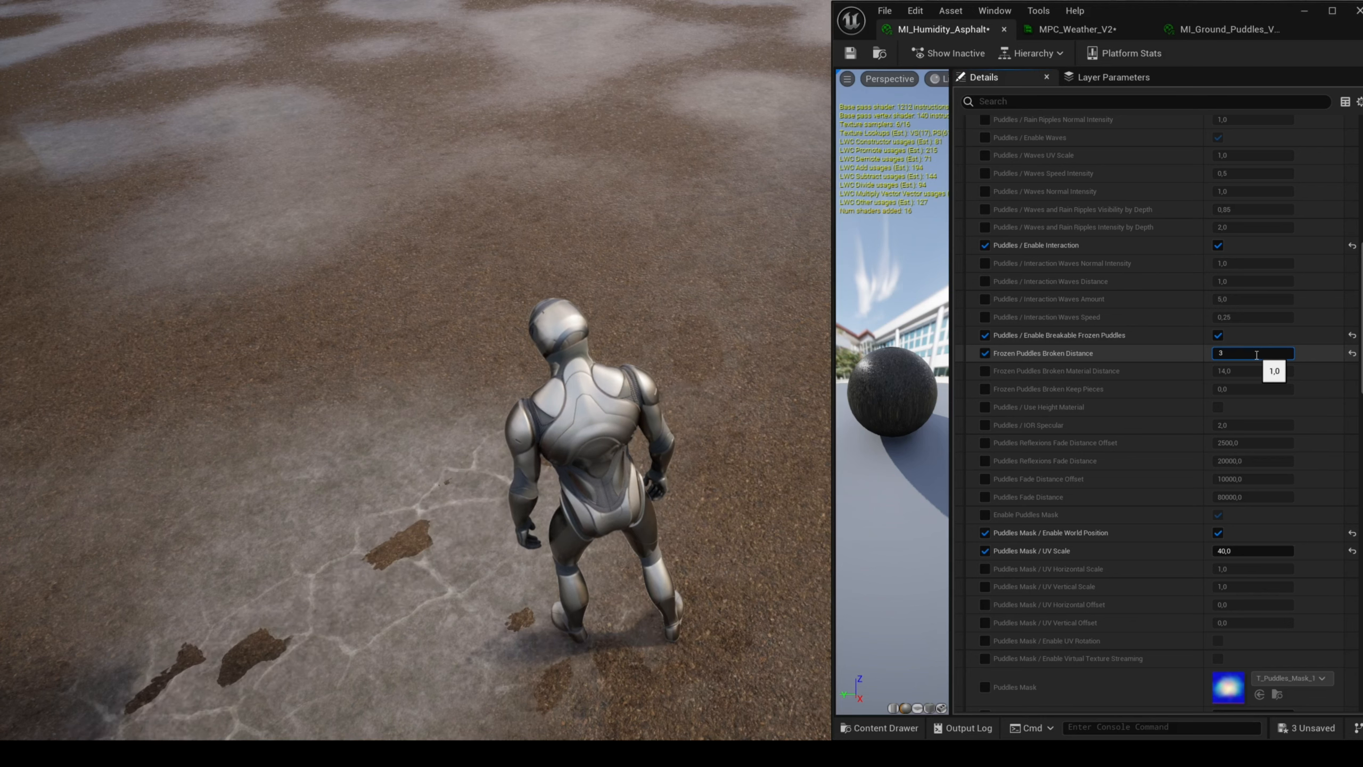
- Try a Frozen Puddles Broken Distance of 3 and reset it to its default
{"action": "key", "text": "Return"}
{"action": "left_click", "coordinate": [1352, 354]}
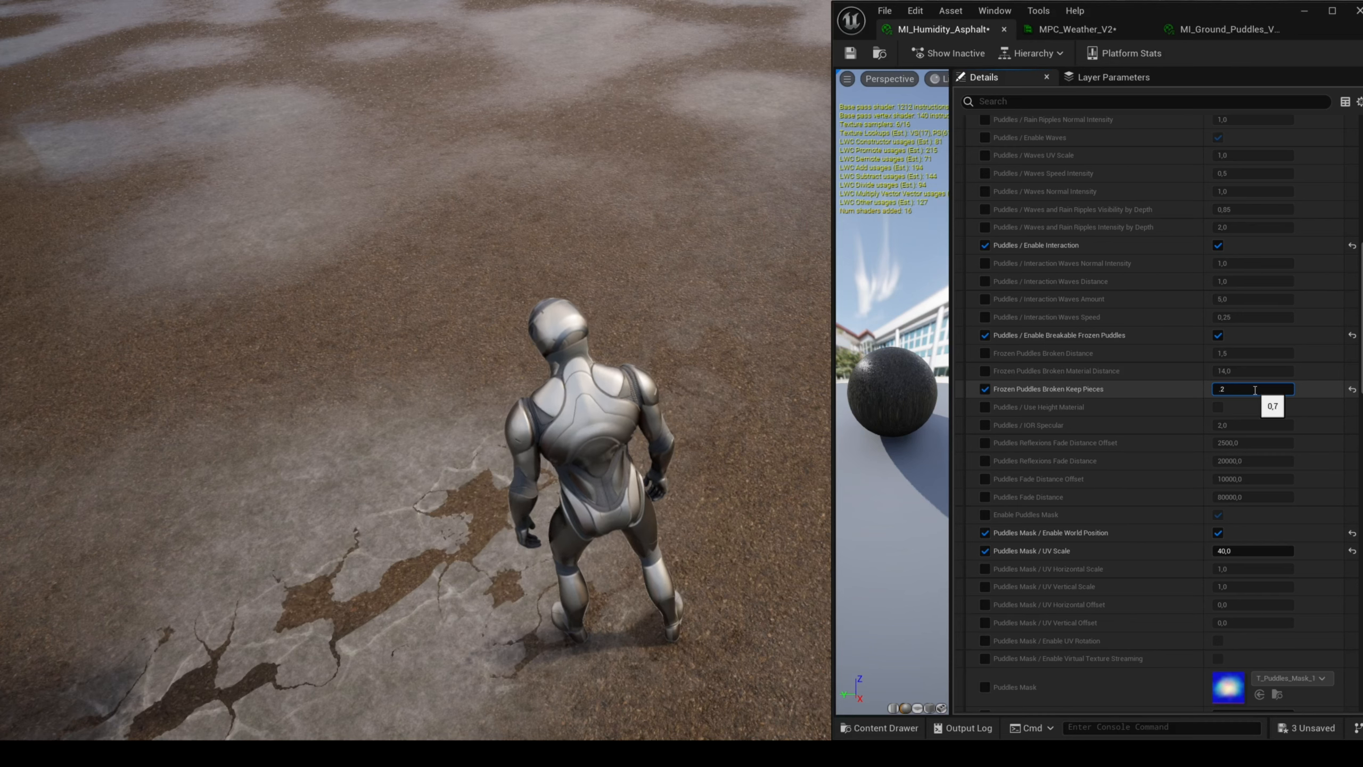
- Enable the Frozen Puddles Broken Material Distance override and open its value for editing
{"action": "left_click", "coordinate": [987, 372]}
{"action": "left_click", "coordinate": [1258, 371]}
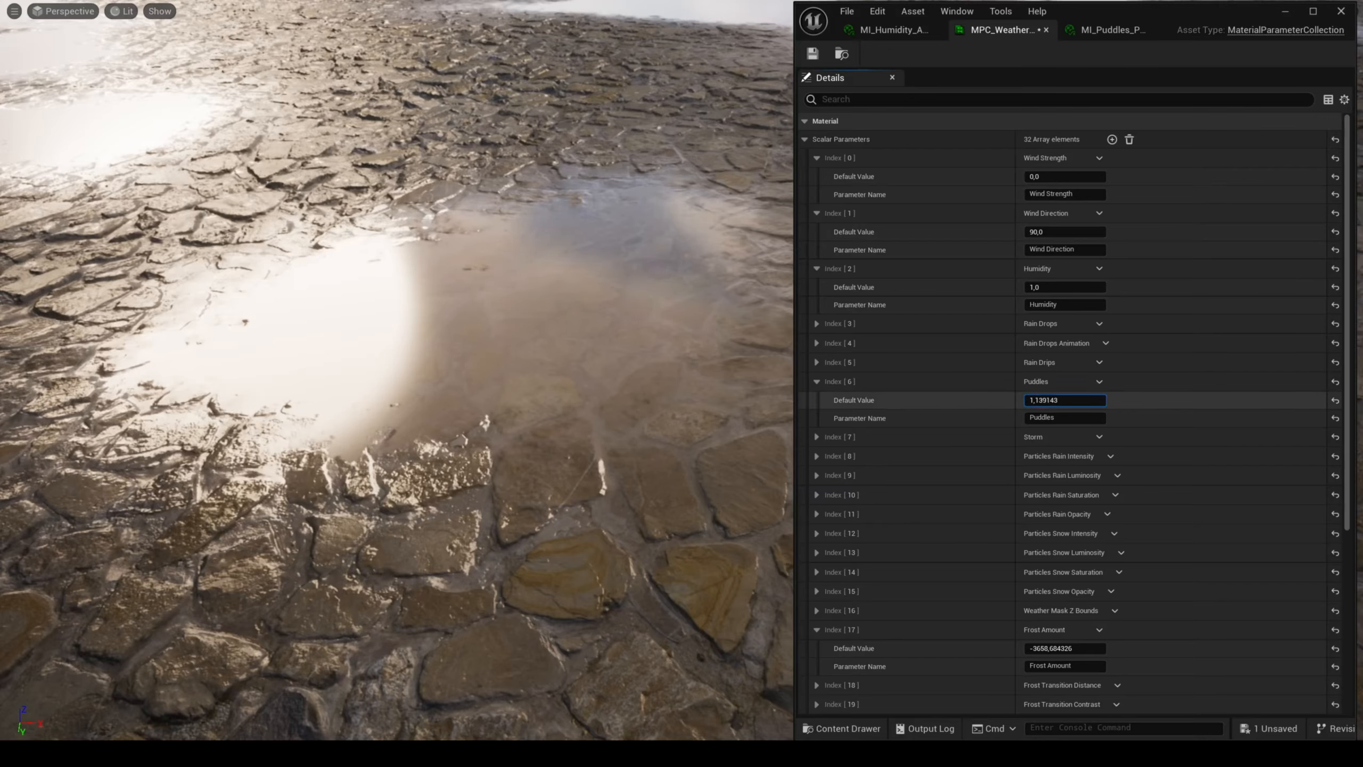
- Lower the Puddles default value in MPC_Weather_V2 to about -0.23 and inspect the stone pavement's geometry
{"action": "left_click_drag", "start_coordinate": [1066, 400], "coordinate": [1035, 400]}
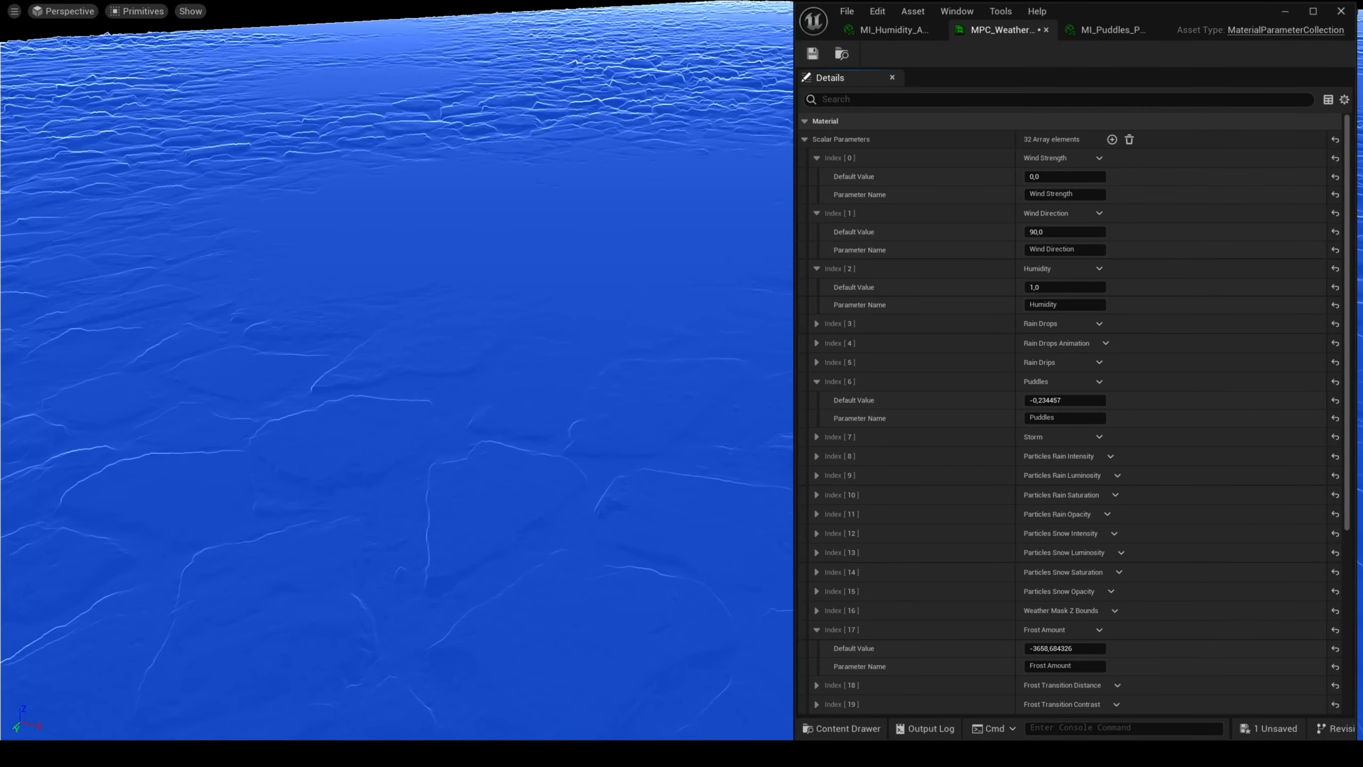
{"action": "left_click_drag", "start_coordinate": [451, 246], "coordinate": [450, 217]}
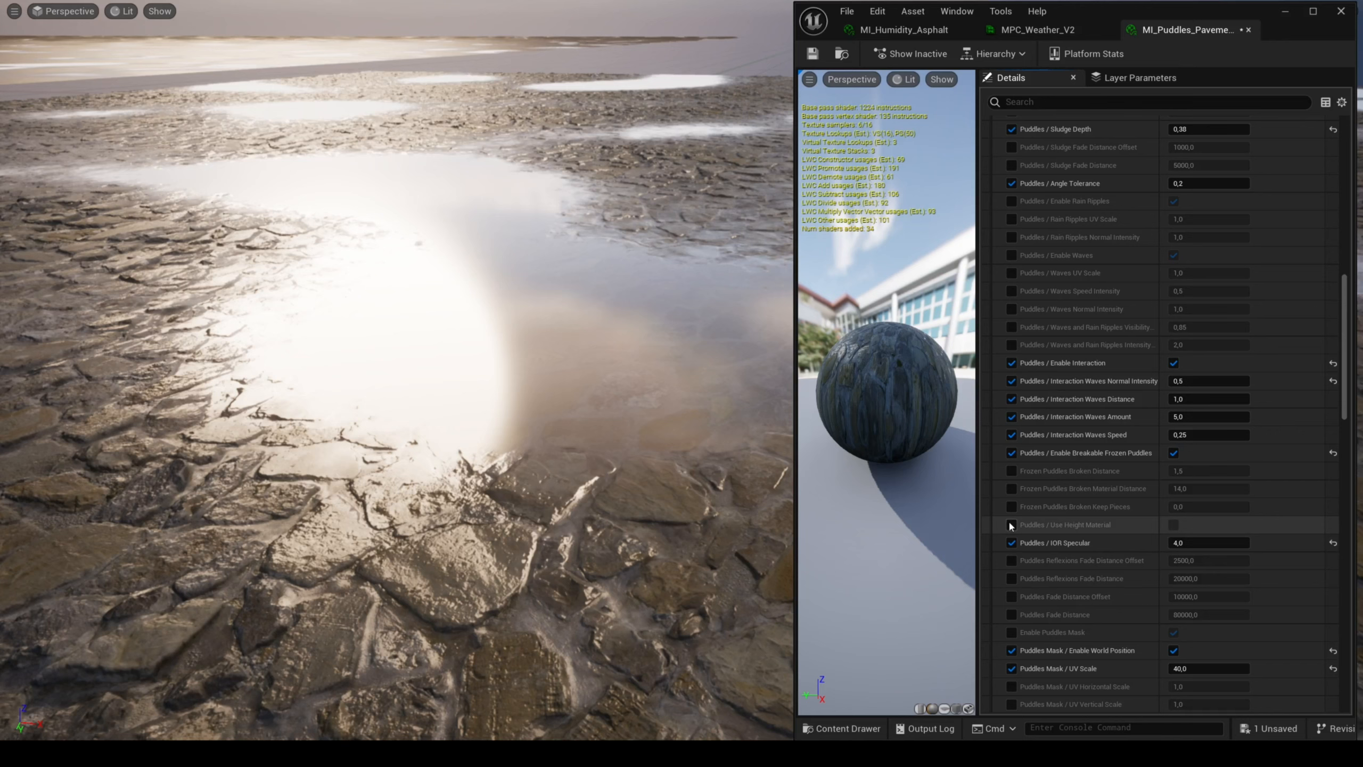
- Turn on Puddles / Use Height Material in the pavement puddles material
{"action": "left_click", "coordinate": [1012, 523]}
{"action": "left_click", "coordinate": [1174, 525]}
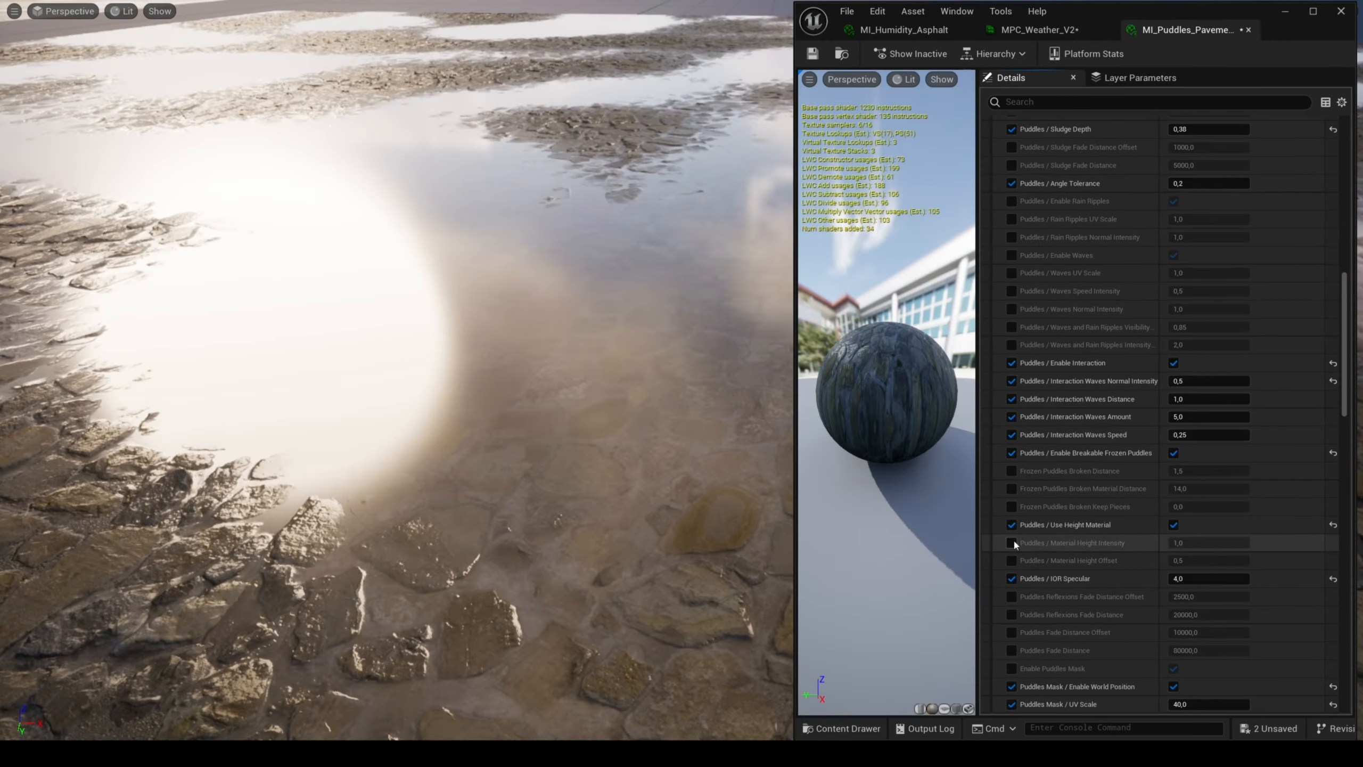
- Raise Puddles / Material Height Intensity through 2 and 3 to 4
{"action": "left_click", "coordinate": [1220, 546]}
{"action": "type", "text": "2"}
{"action": "key", "text": "Return"}
{"action": "type", "text": "3"}
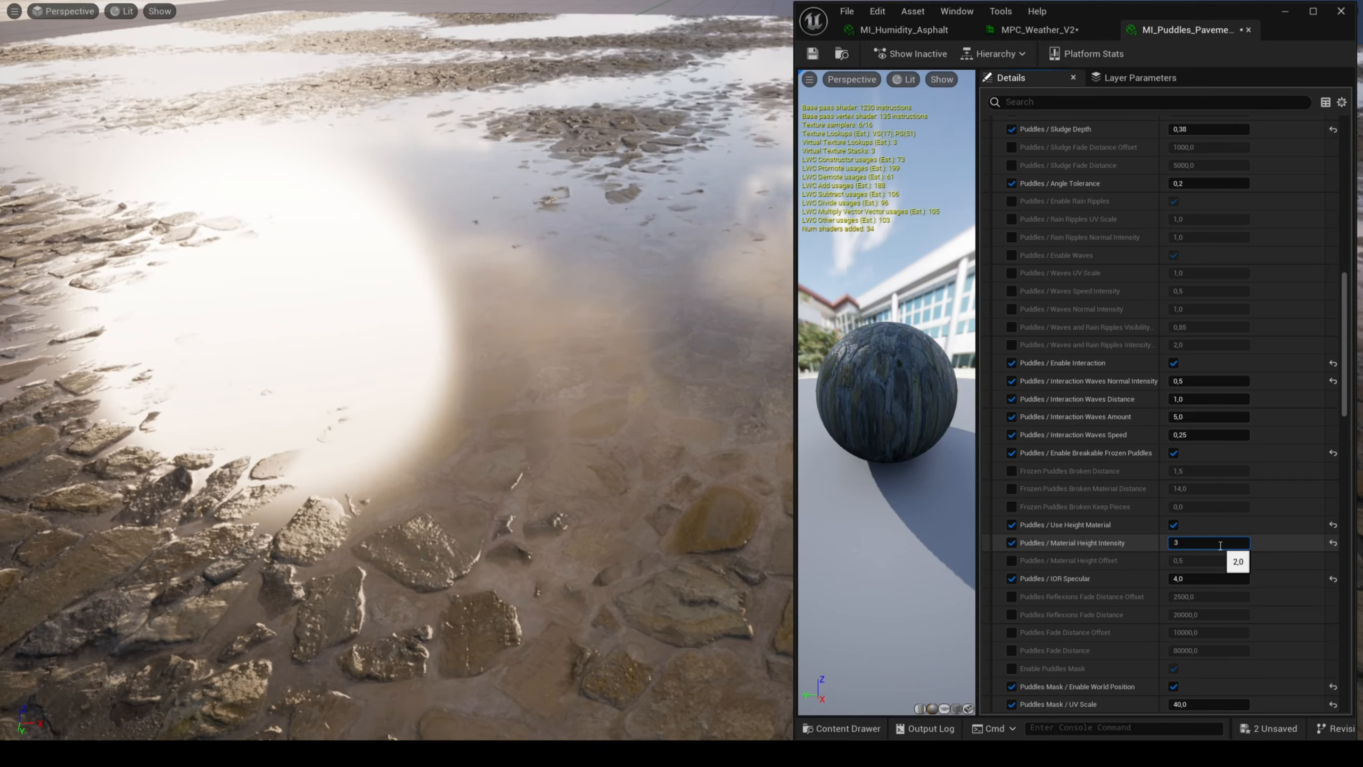
{"action": "key", "text": "Return"}
{"action": "type", "text": "4"}
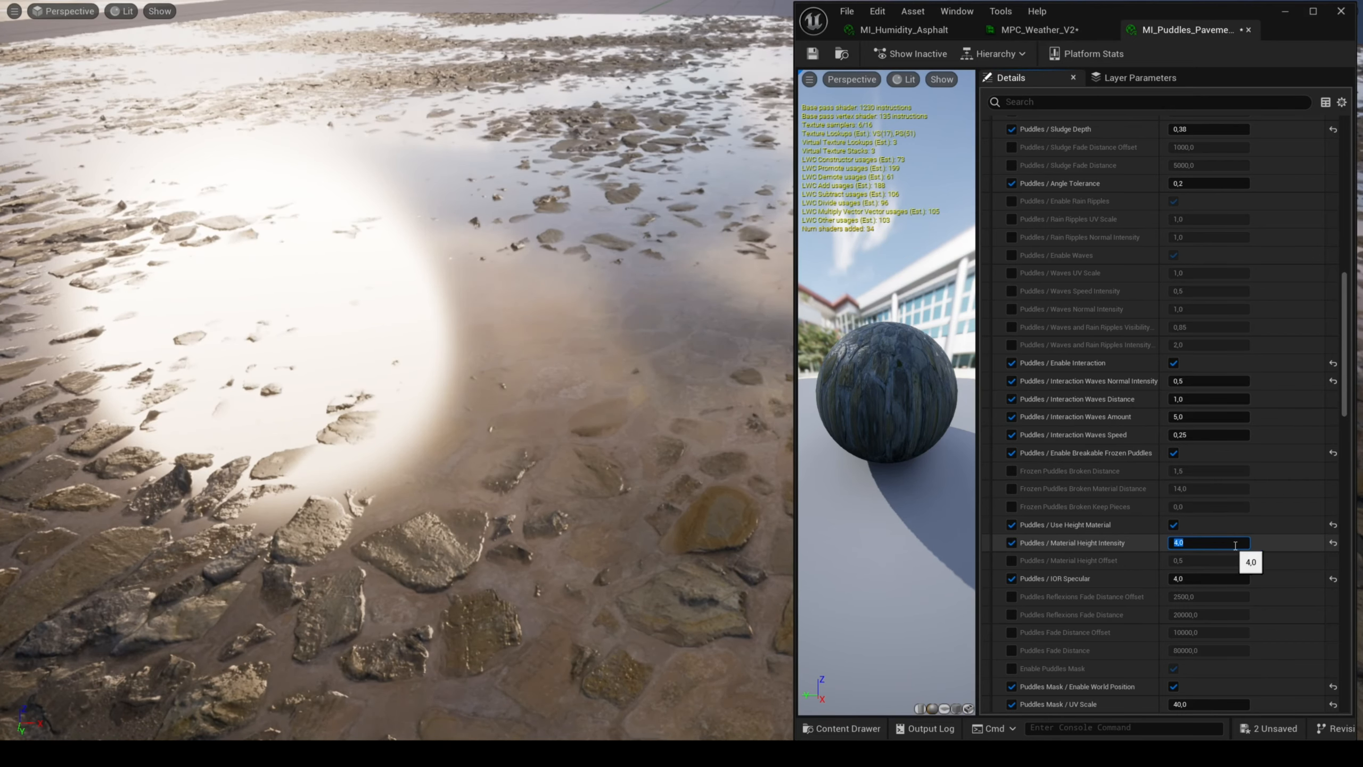
- Try Puddles / Material Height Offset at 0 and 1, and set it to 2
{"action": "left_click", "coordinate": [1226, 564]}
{"action": "type", "text": "0"}
{"action": "key", "text": "Return"}
{"action": "type", "text": "1"}
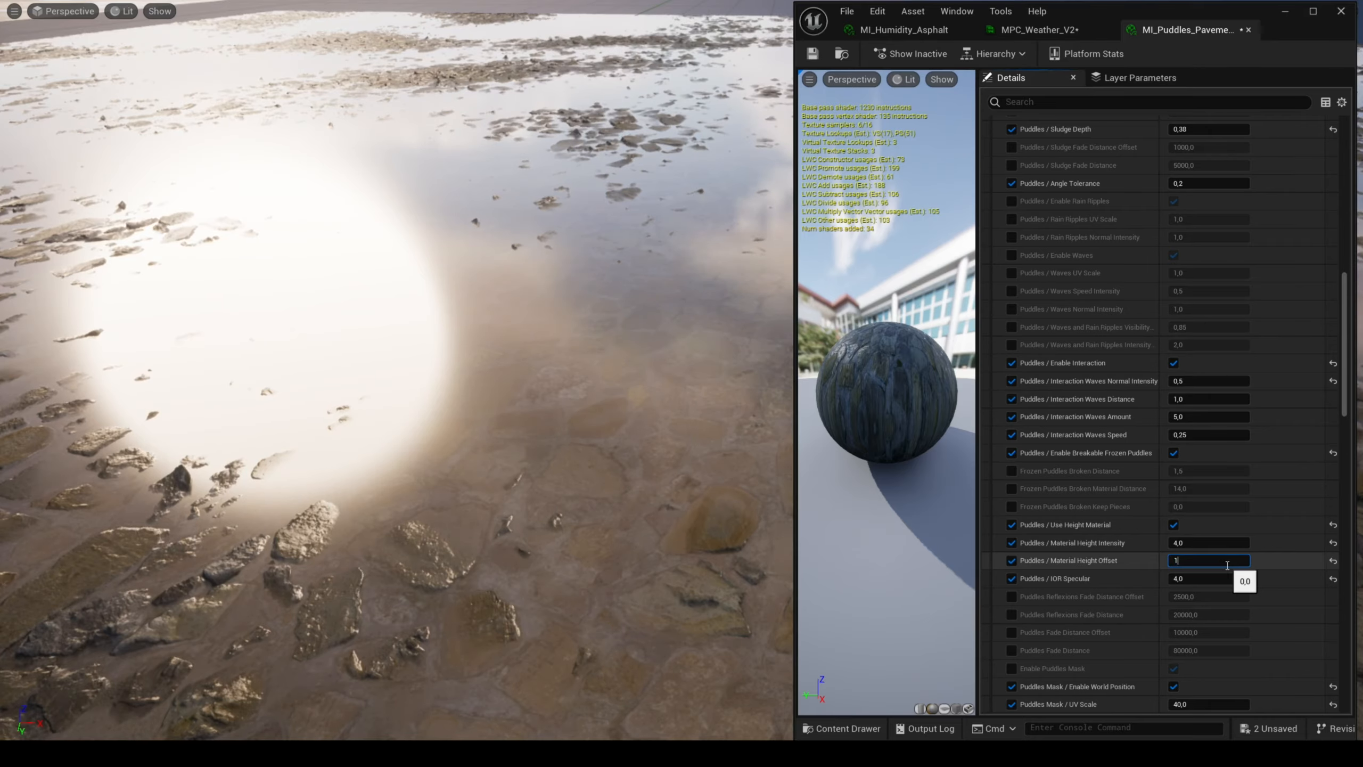
{"action": "key", "text": "Return"}
{"action": "type", "text": "2"}
{"action": "key", "text": "Return"}
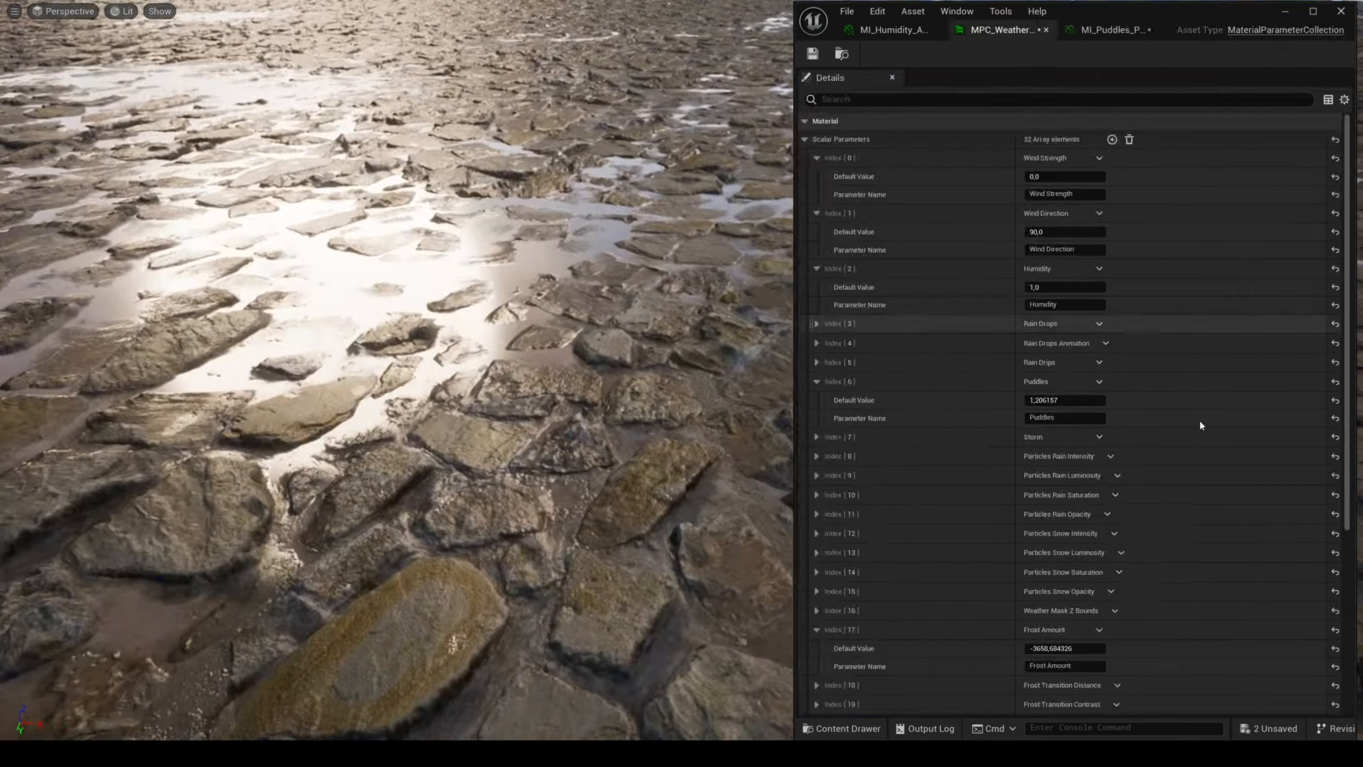
- Readjust the Puddles default value in MPC_Weather_V2 to compare the water level on the pavement
{"action": "mouse_move", "coordinate": [1065, 400]}
{"action": "left_mouse_down"}
{"action": "mouse_move", "coordinate": [1028, 400]}
{"action": "mouse_move", "coordinate": [1068, 400]}
{"action": "left_mouse_up"}
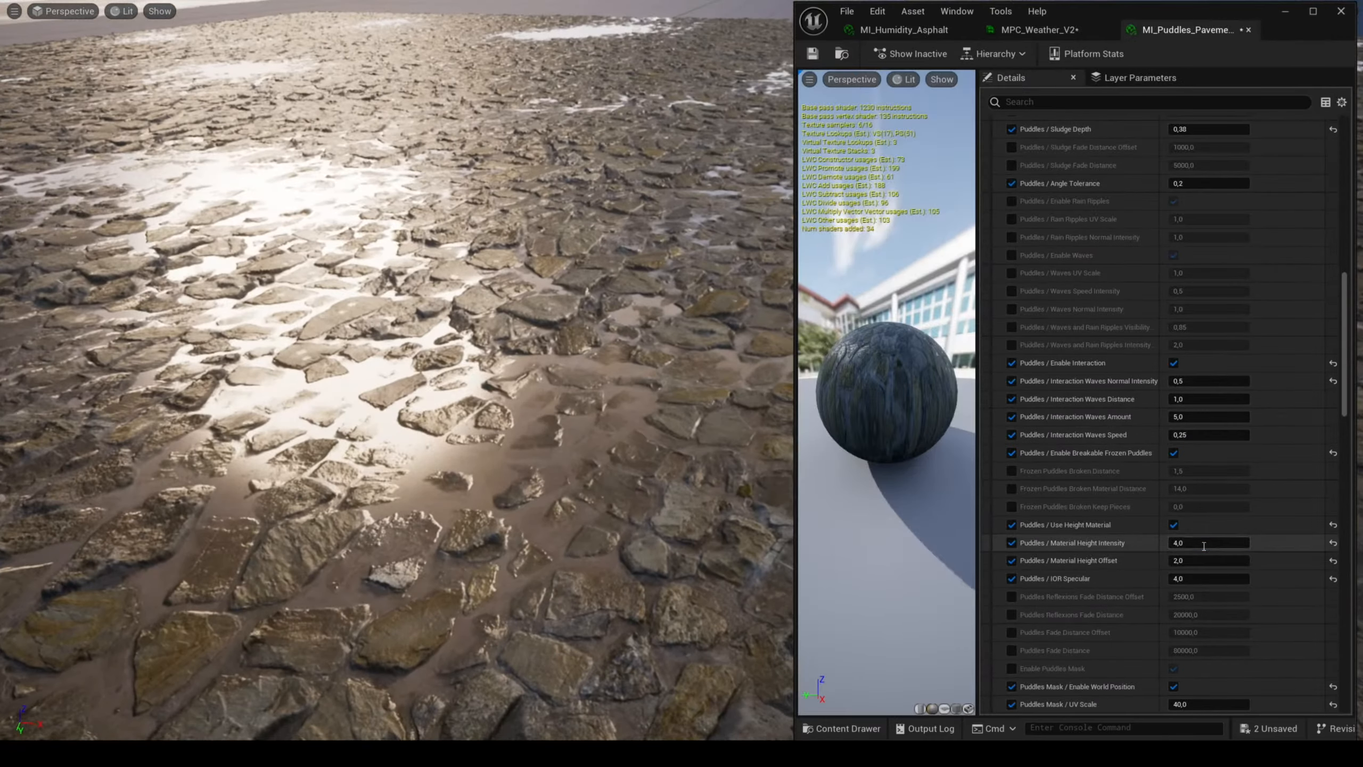
- Set Puddles / Material Height Offset to 1 in the pavement material and readjust the Puddles default value in MPC_Weather_V2
{"action": "key", "text": "Return"}
{"action": "left_click", "coordinate": [1203, 558]}
{"action": "type", "text": "1"}
{"action": "key", "text": "Return"}
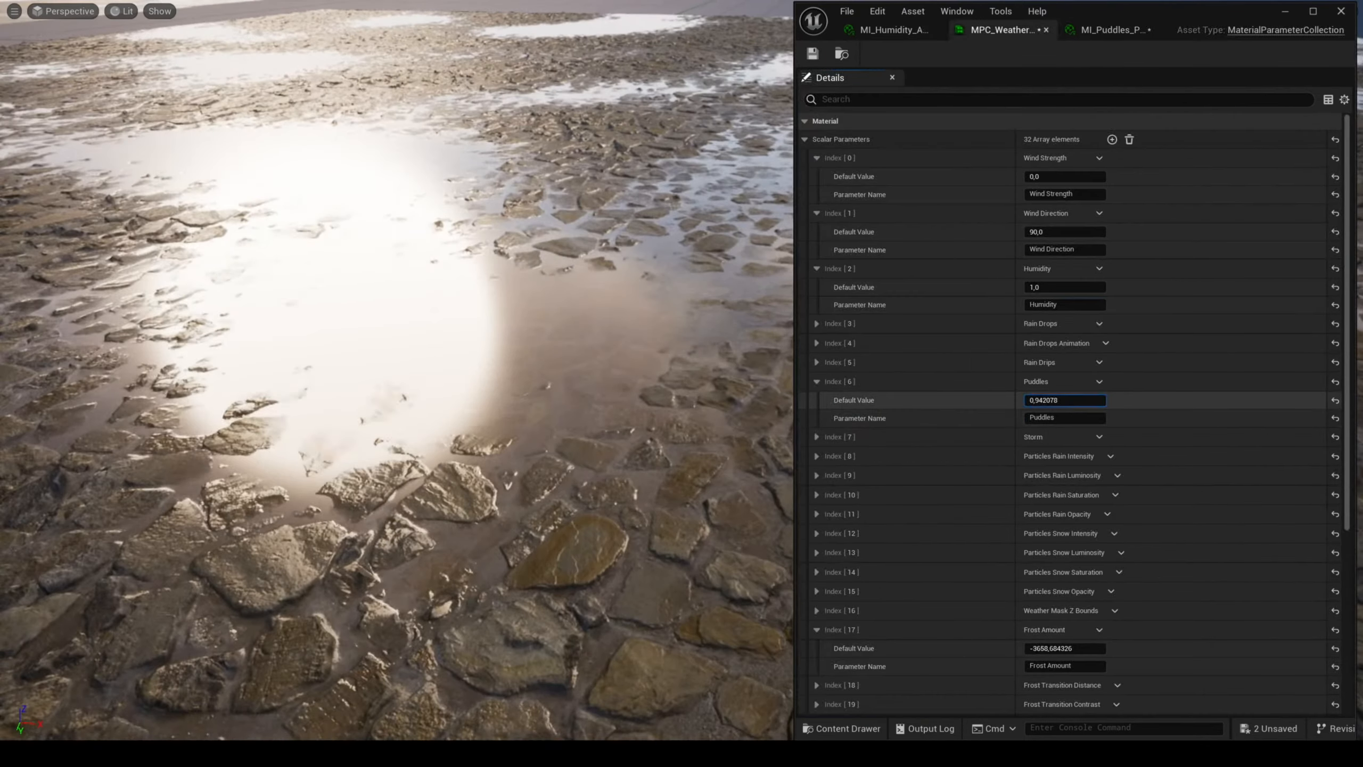
{"action": "mouse_move", "coordinate": [1065, 400]}
{"action": "left_mouse_down"}
{"action": "mouse_move", "coordinate": [1041, 401]}
{"action": "mouse_move", "coordinate": [1067, 400]}
{"action": "left_mouse_up"}
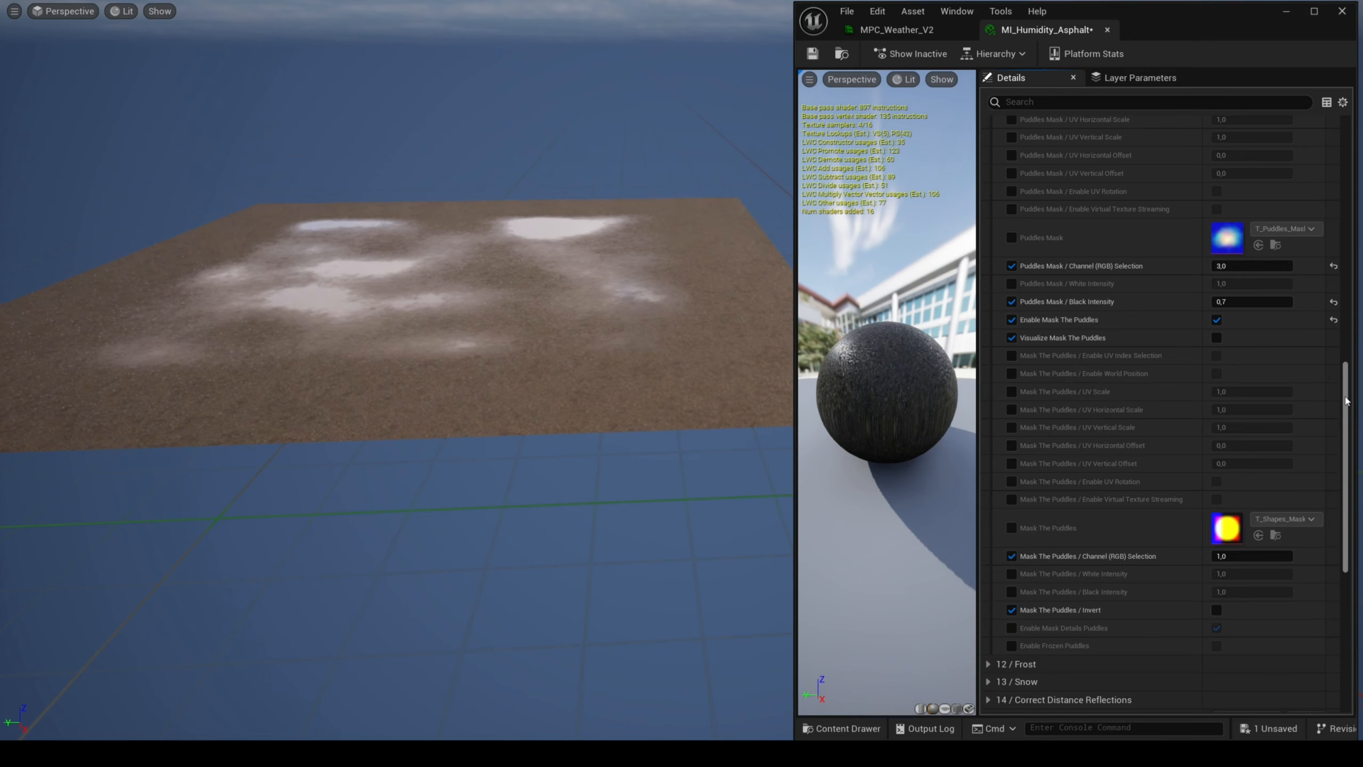
- Visualize Mask The Puddles in MI_Humidity_Asphalt and enable its UV Rotation, trying 90 and 180 before setting 240
{"action": "left_click", "coordinate": [1216, 337]}
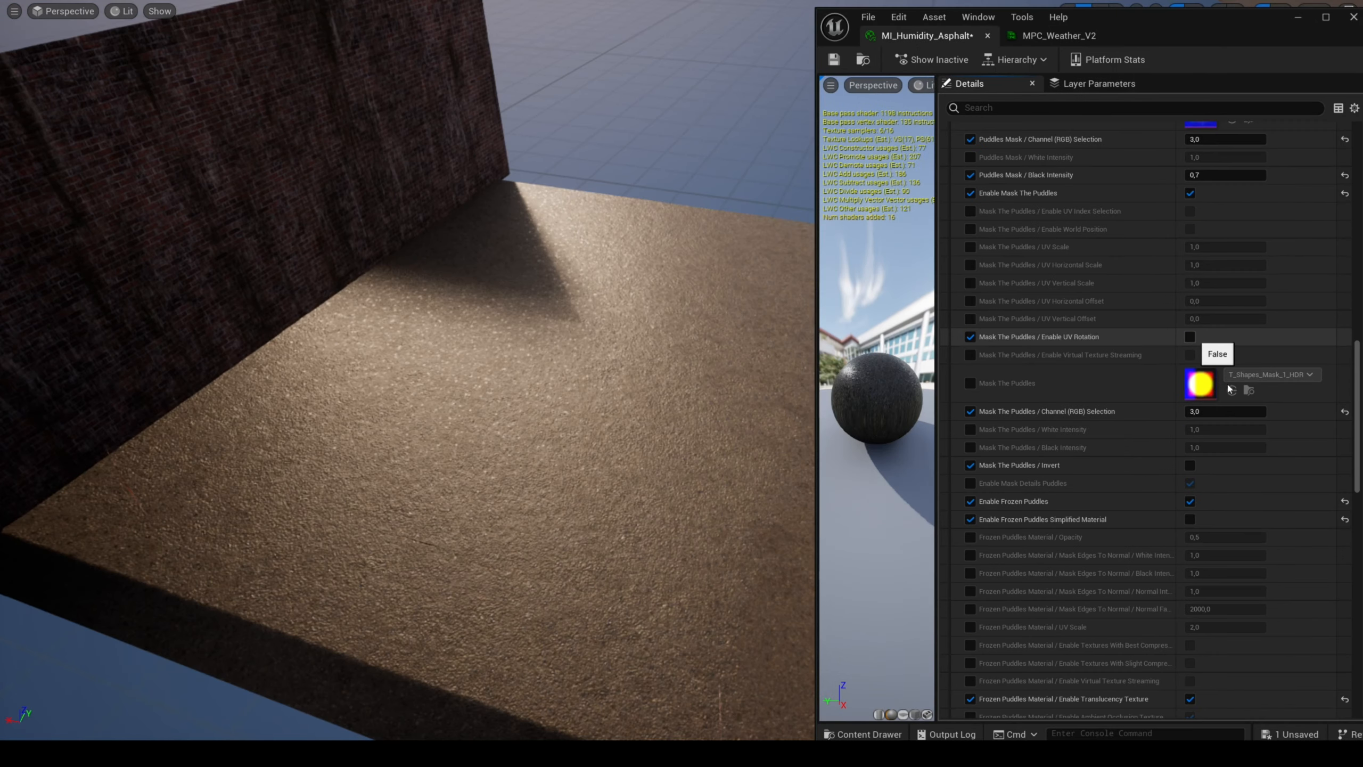
{"action": "left_click", "coordinate": [1189, 336]}
{"action": "left_click", "coordinate": [1210, 355]}
{"action": "type", "text": "90"}
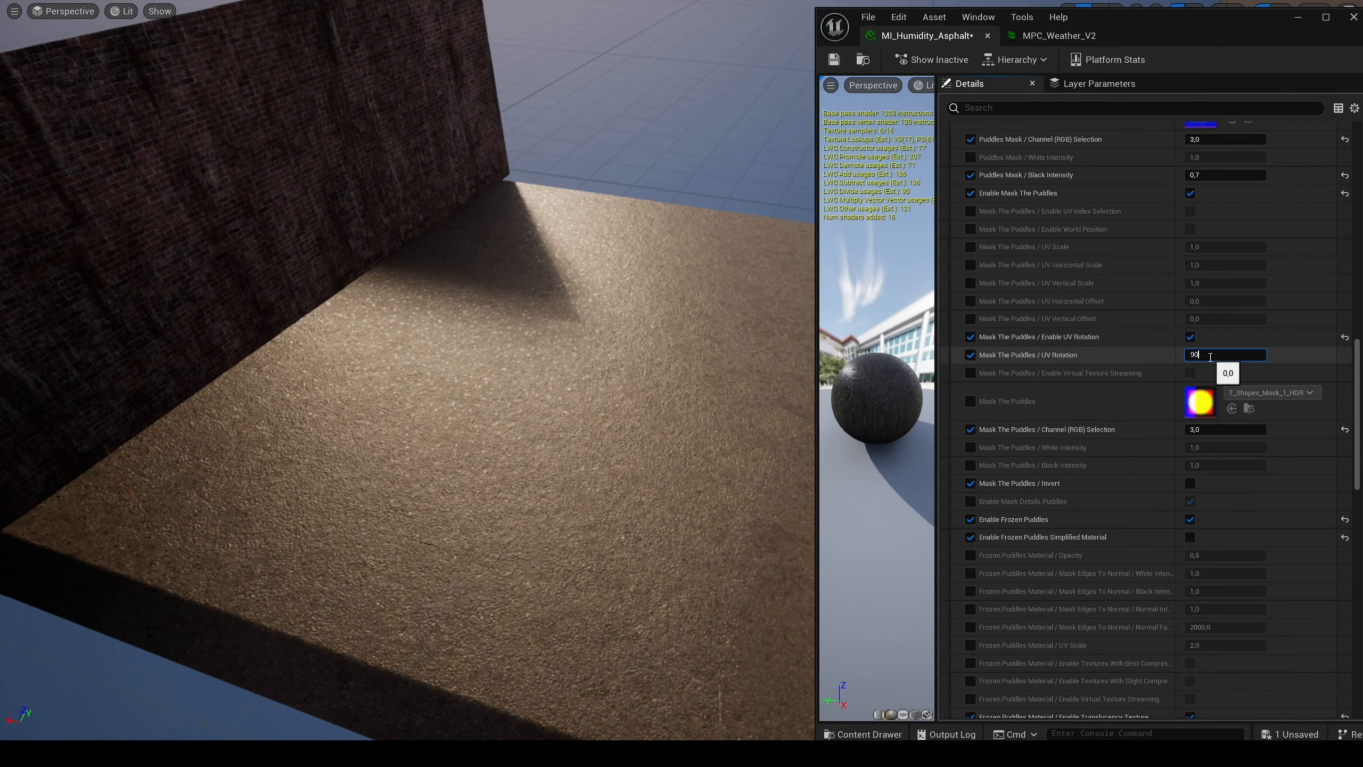
{"action": "key", "text": "Return"}
{"action": "type", "text": "180"}
{"action": "key", "text": "Return"}
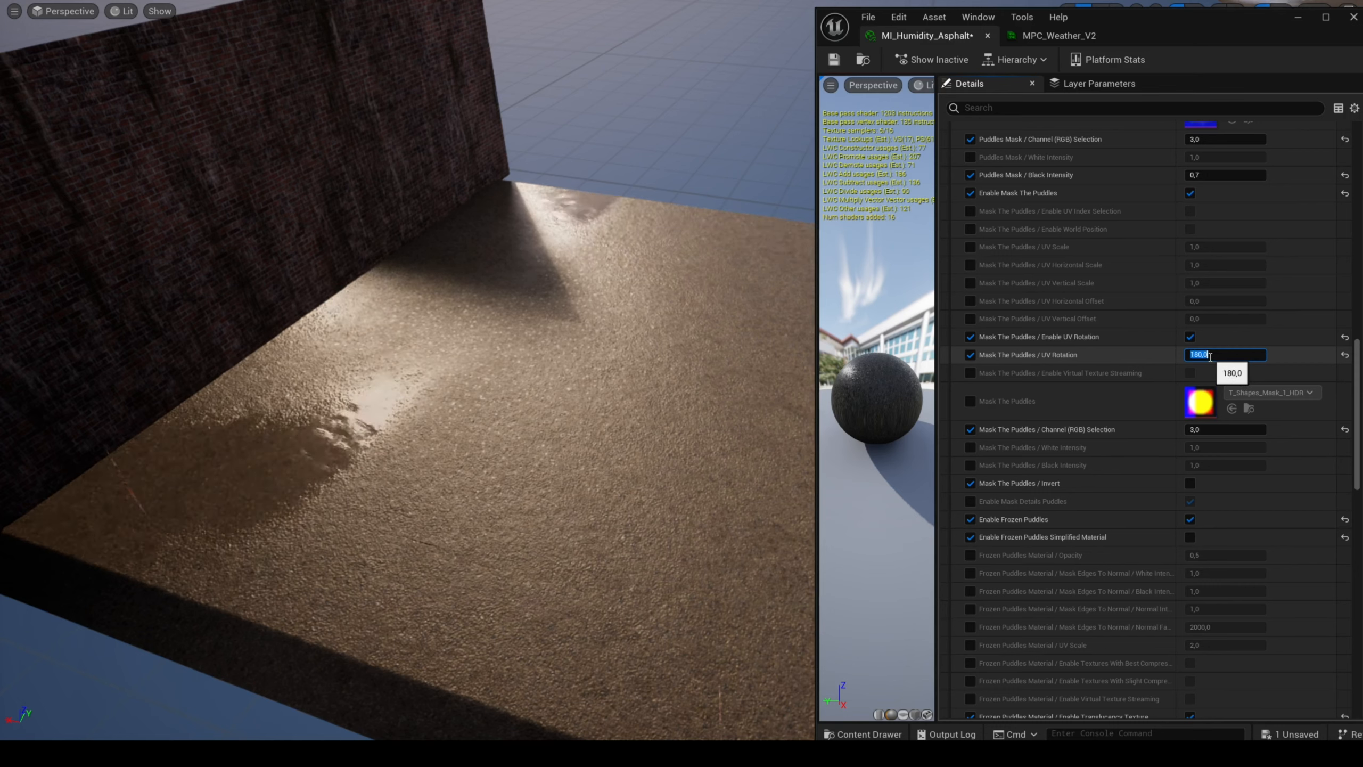
{"action": "type", "text": "240"}
{"action": "key", "text": "Return"}
- Set Mask The Puddles / UV Horizontal Offset to 20 and activate the UV Vertical Offset parameter
{"action": "left_click", "coordinate": [1220, 301]}
{"action": "type", "text": "20"}
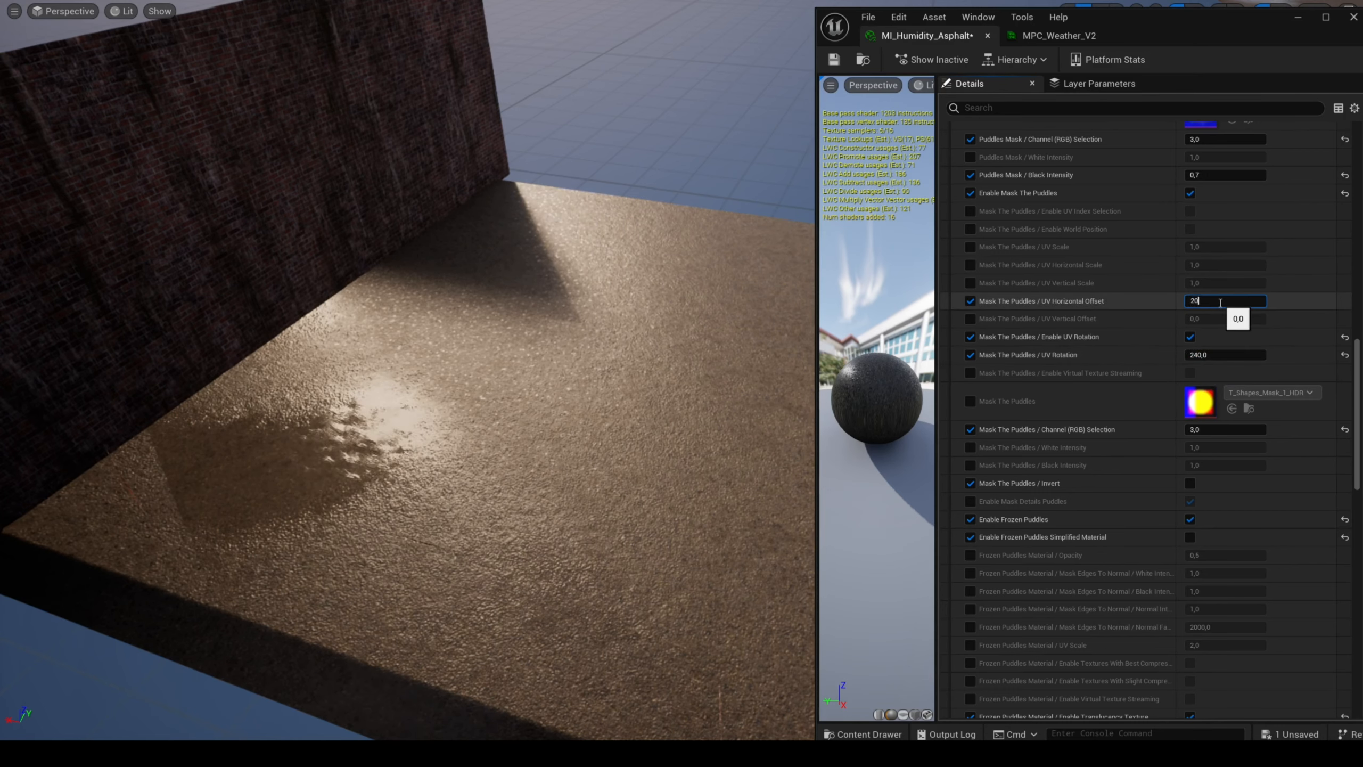
{"action": "left_click", "coordinate": [1188, 320]}
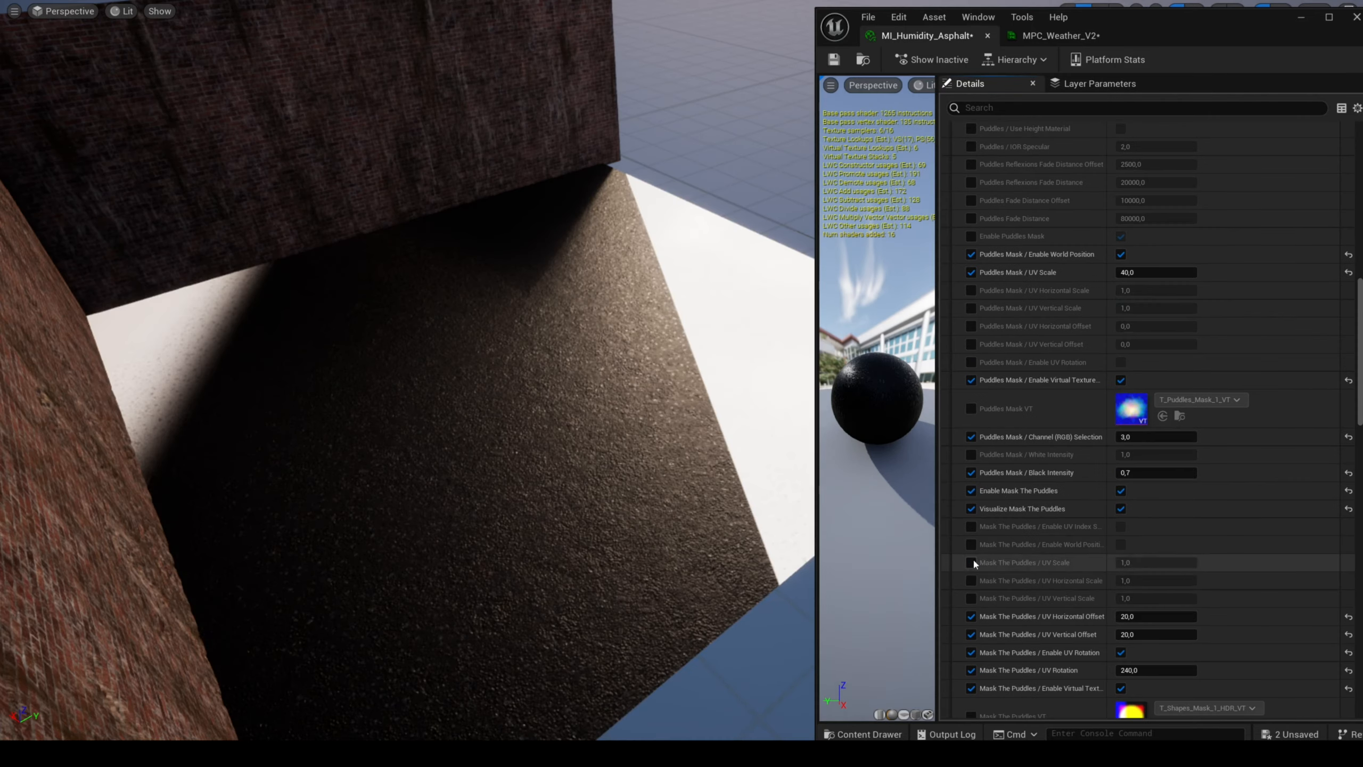
- Set Mask The Puddles / UV Scale to 1,5 and try its UV Horizontal Offset at 10 and 0
{"action": "key", "text": "Return"}
{"action": "left_click", "coordinate": [1140, 616]}
{"action": "type", "text": "10"}
{"action": "key", "text": "Return"}
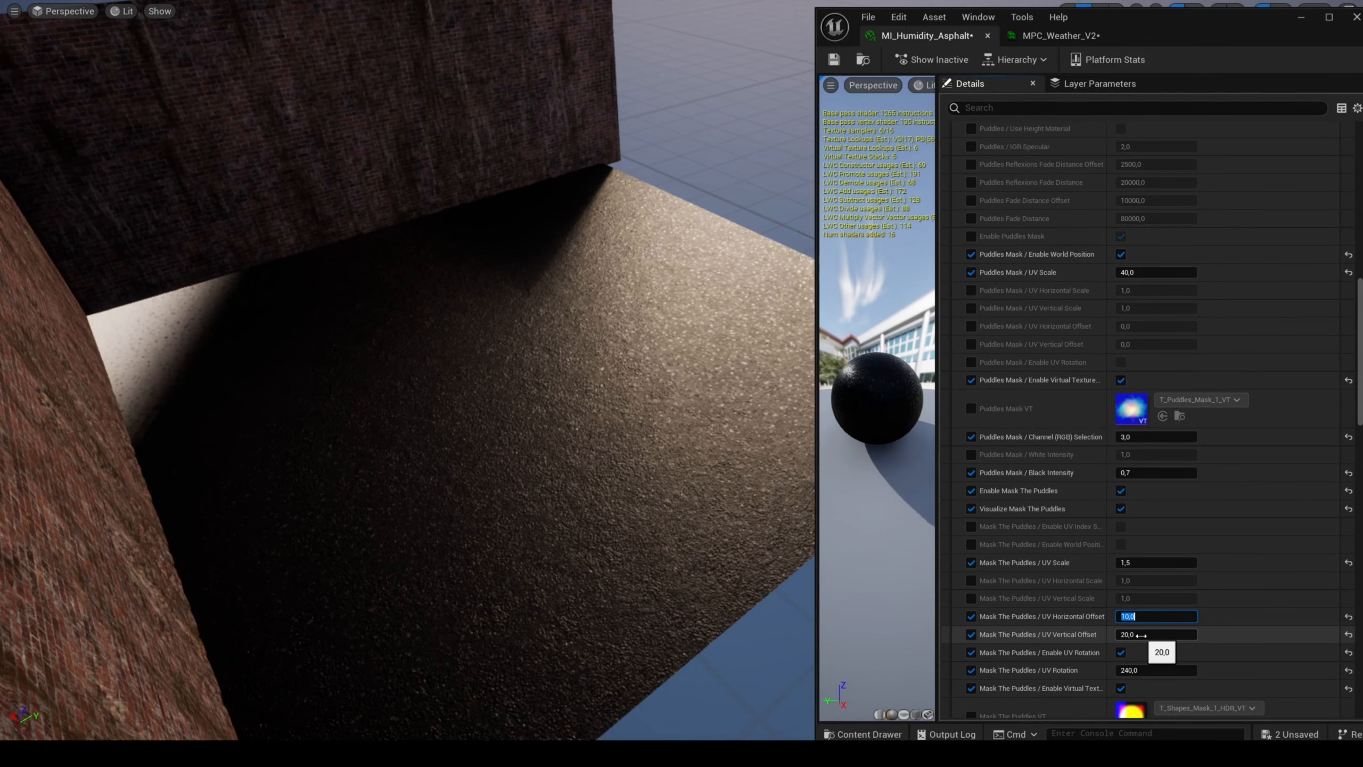
{"action": "key", "text": "Return"}
{"action": "left_click", "coordinate": [1154, 617]}
{"action": "type", "text": "0"}
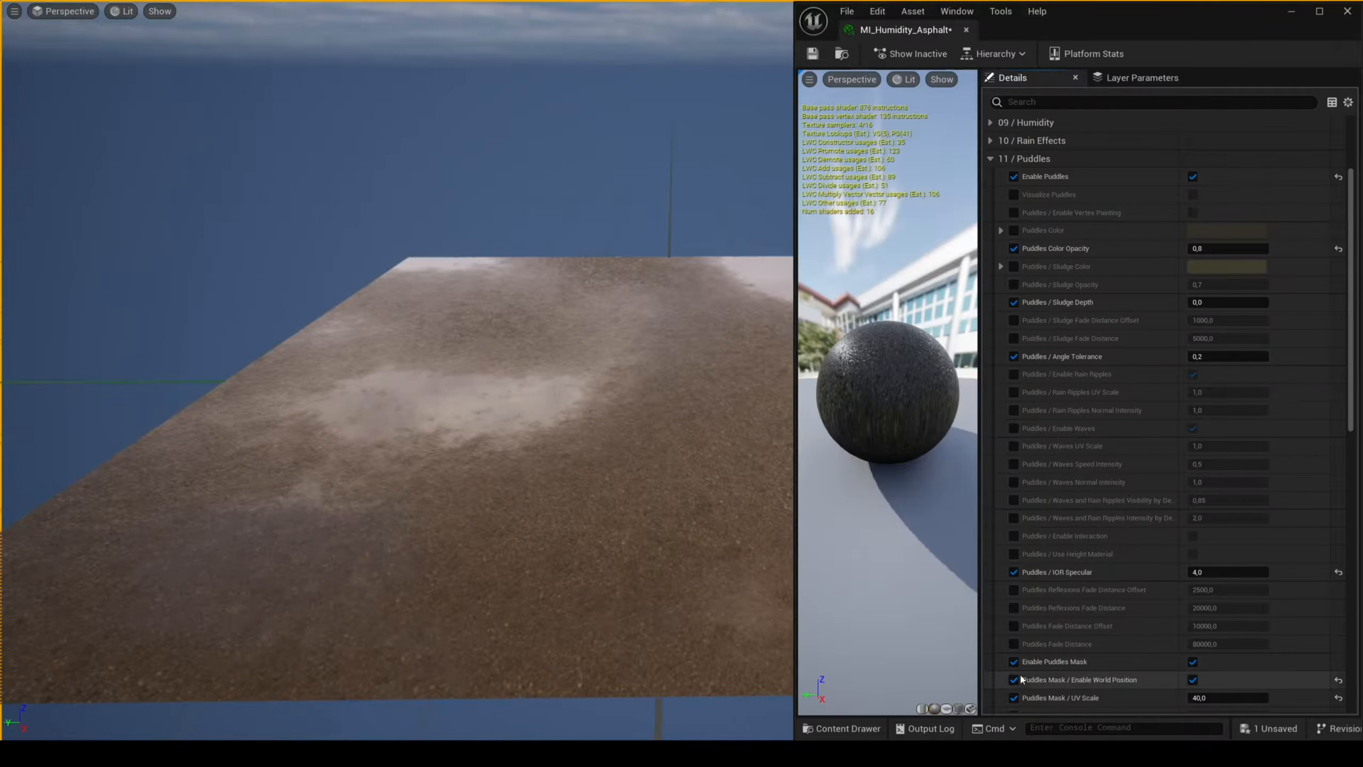
- Turn off Enable Puddles Mask and turn on Puddles / Enable Vertex Painting in the asphalt material
{"action": "left_click", "coordinate": [1193, 661]}
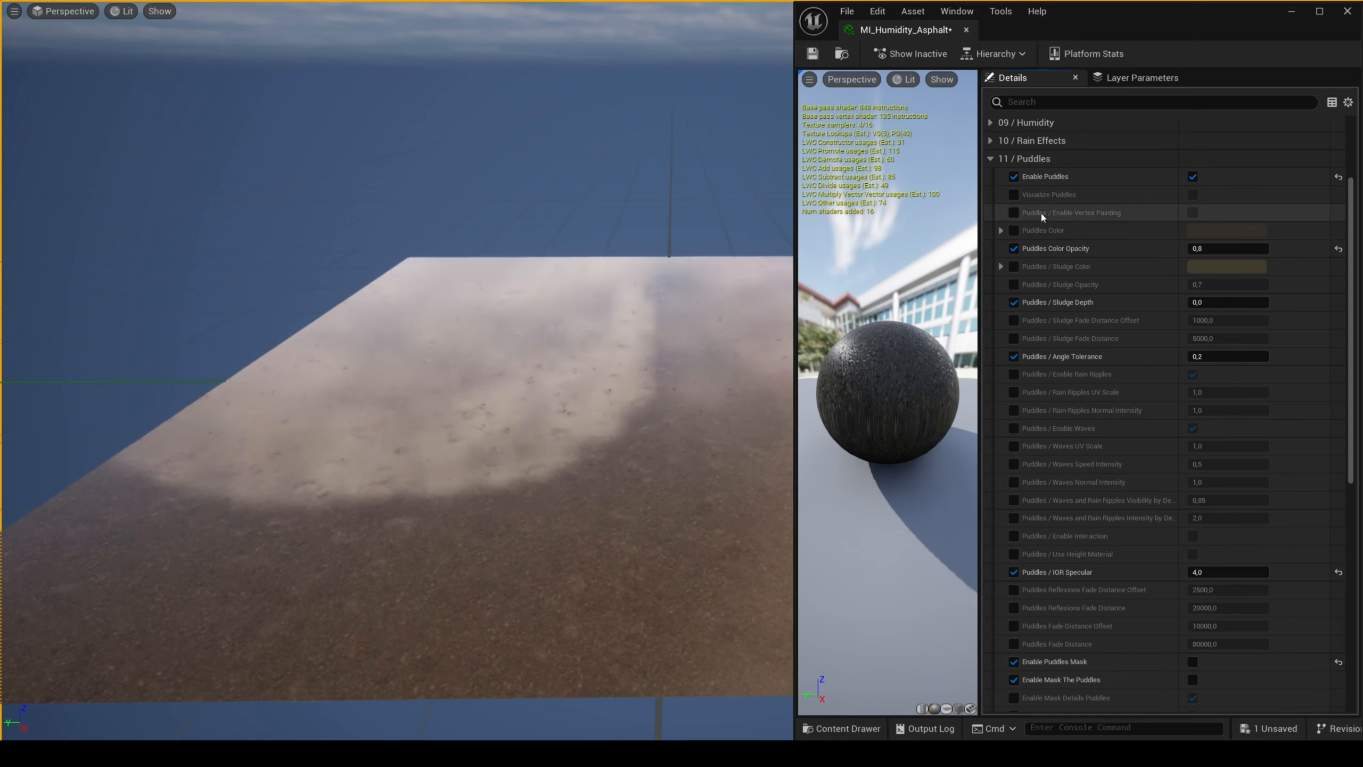
{"action": "left_click", "coordinate": [1014, 212]}
{"action": "left_click", "coordinate": [1192, 213]}
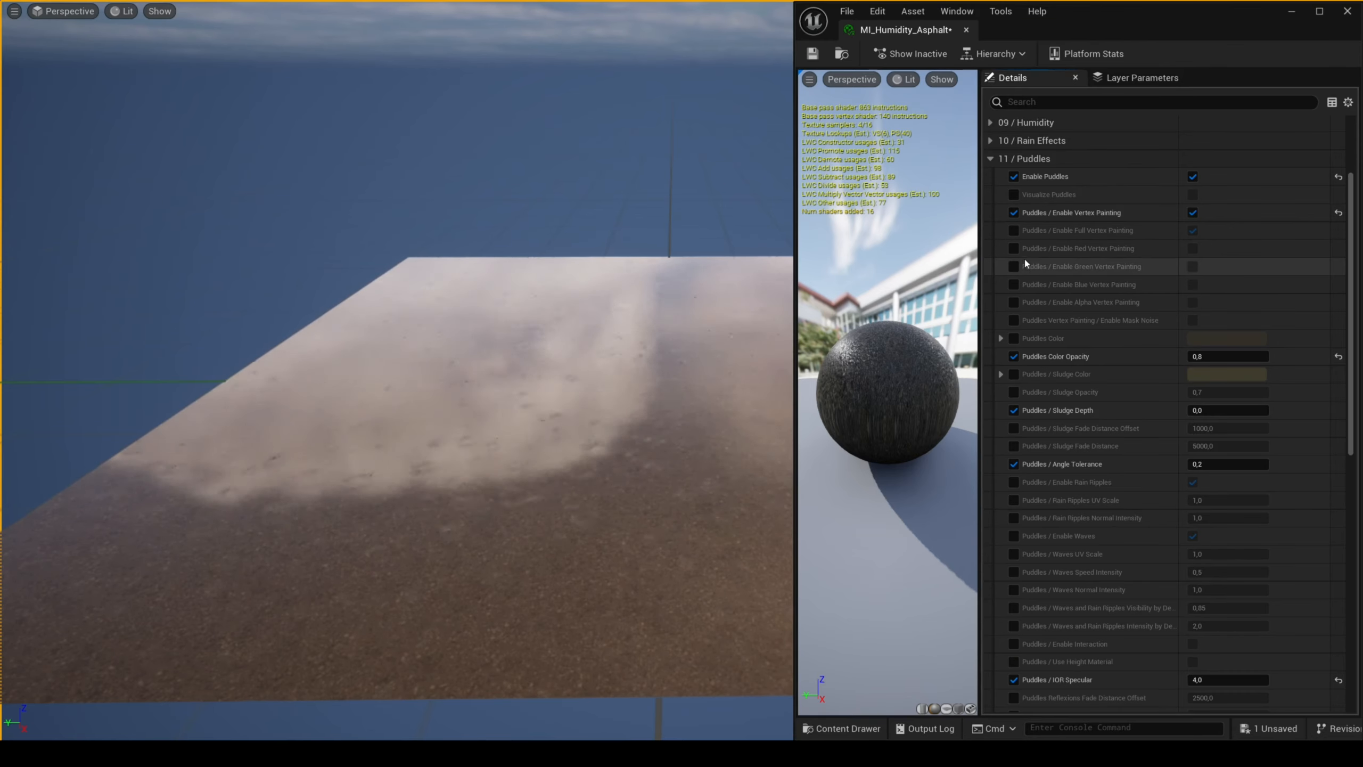
- Select the asphalt ground mesh and switch the level editor to Mesh Paint Mode
{"action": "left_click", "coordinate": [662, 269]}
{"action": "key", "text": "F11"}
{"action": "left_click", "coordinate": [138, 58]}
{"action": "left_click", "coordinate": [137, 157]}
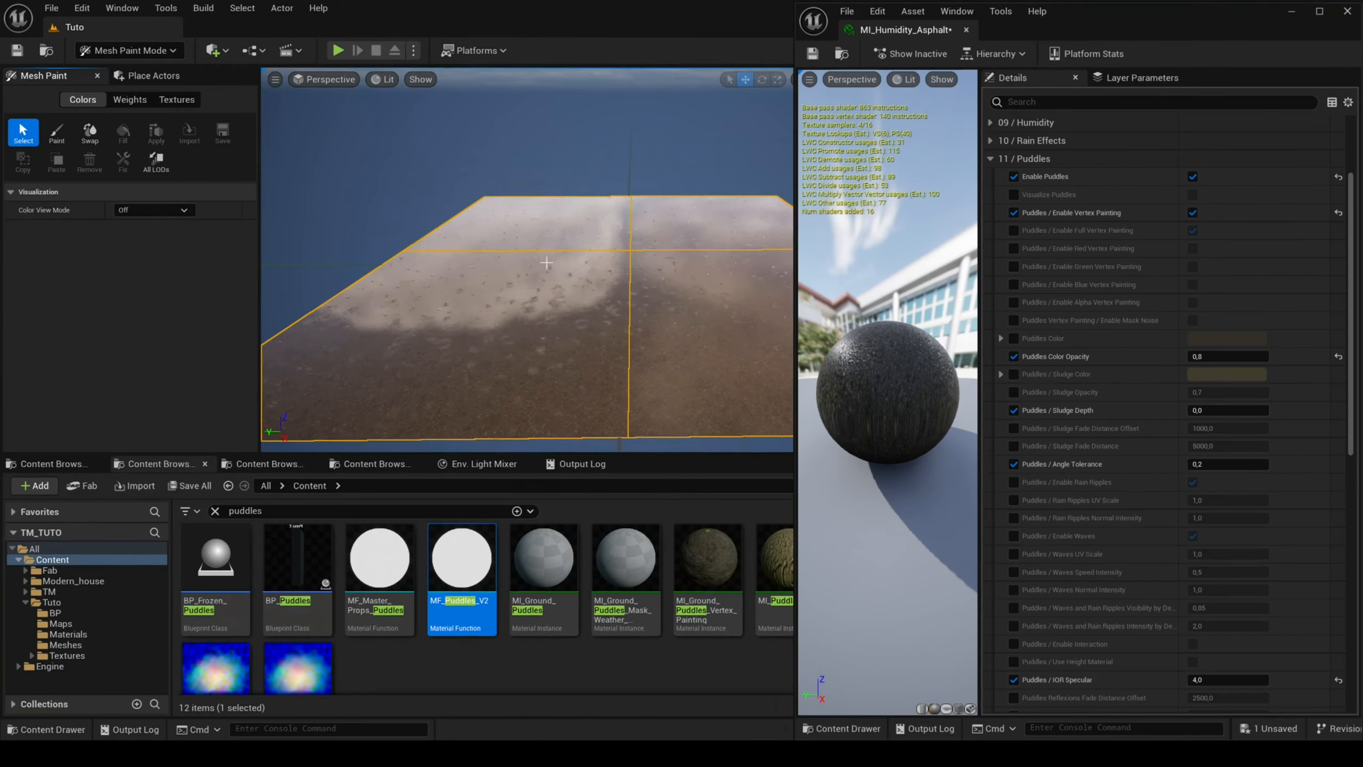
- Start vertex color painting and paint a black patch on the near ground section using only the red channel
{"action": "left_click", "coordinate": [56, 132]}
{"action": "key", "text": "F11"}
{"action": "key", "text": "F11"}
{"action": "scroll", "coordinate": [118, 383], "scroll_direction": "down", "scroll_amount": 3}
{"action": "left_click", "coordinate": [116, 384]}
{"action": "left_click", "coordinate": [502, 331]}
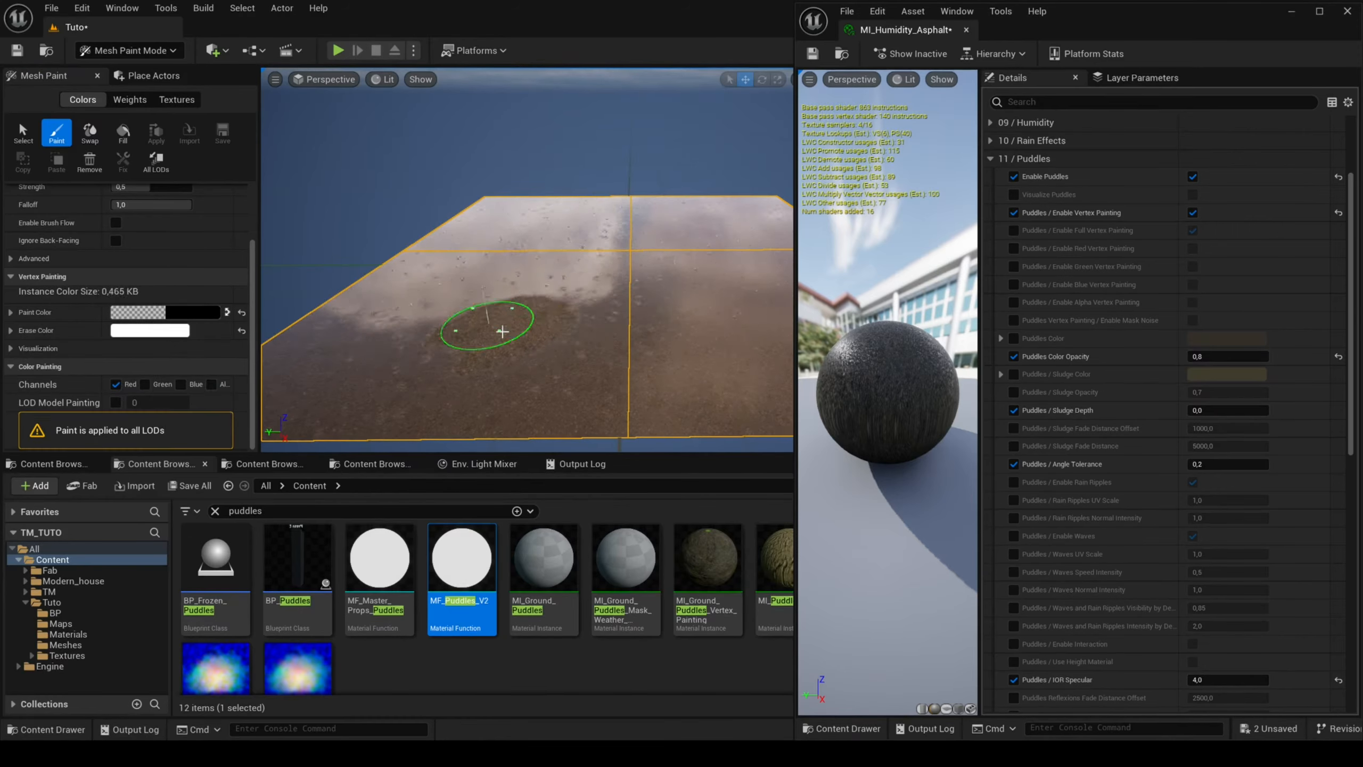
- Paint further separate patches on the ground mesh with the green, blue and alpha channels
{"action": "left_click", "coordinate": [144, 385]}
{"action": "left_click", "coordinate": [542, 239]}
{"action": "left_click", "coordinate": [181, 384]}
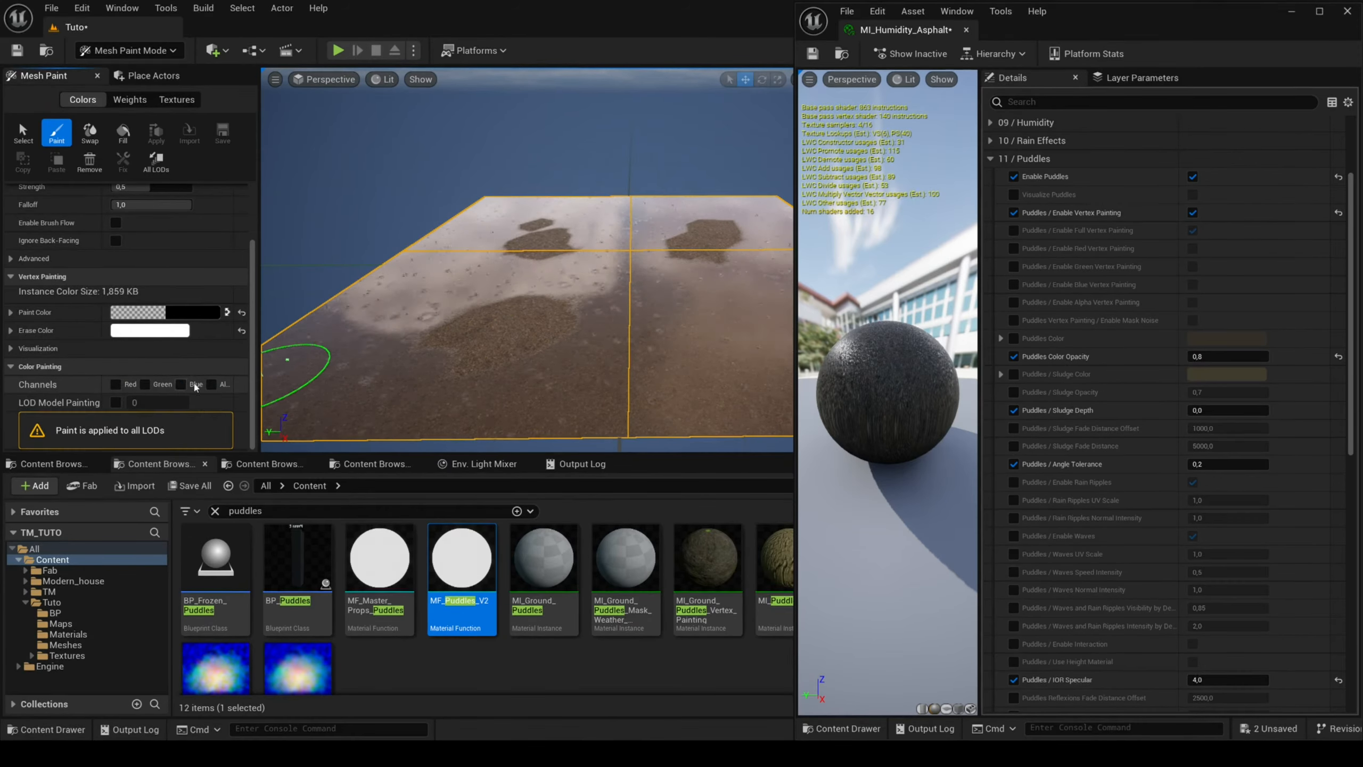
{"action": "left_click", "coordinate": [212, 385]}
{"action": "left_click", "coordinate": [752, 340]}
- Turn on Puddles Vertex Painting / Enable Mask Noise, compare the painted edges in Roughness view, and return to Lit view
{"action": "key", "text": "F11"}
{"action": "mouse_move", "coordinate": [624, 290]}
{"action": "right_mouse_down"}
{"action": "mouse_move", "coordinate": [618, 368]}
{"action": "mouse_move", "coordinate": [720, 459]}
{"action": "right_mouse_up"}
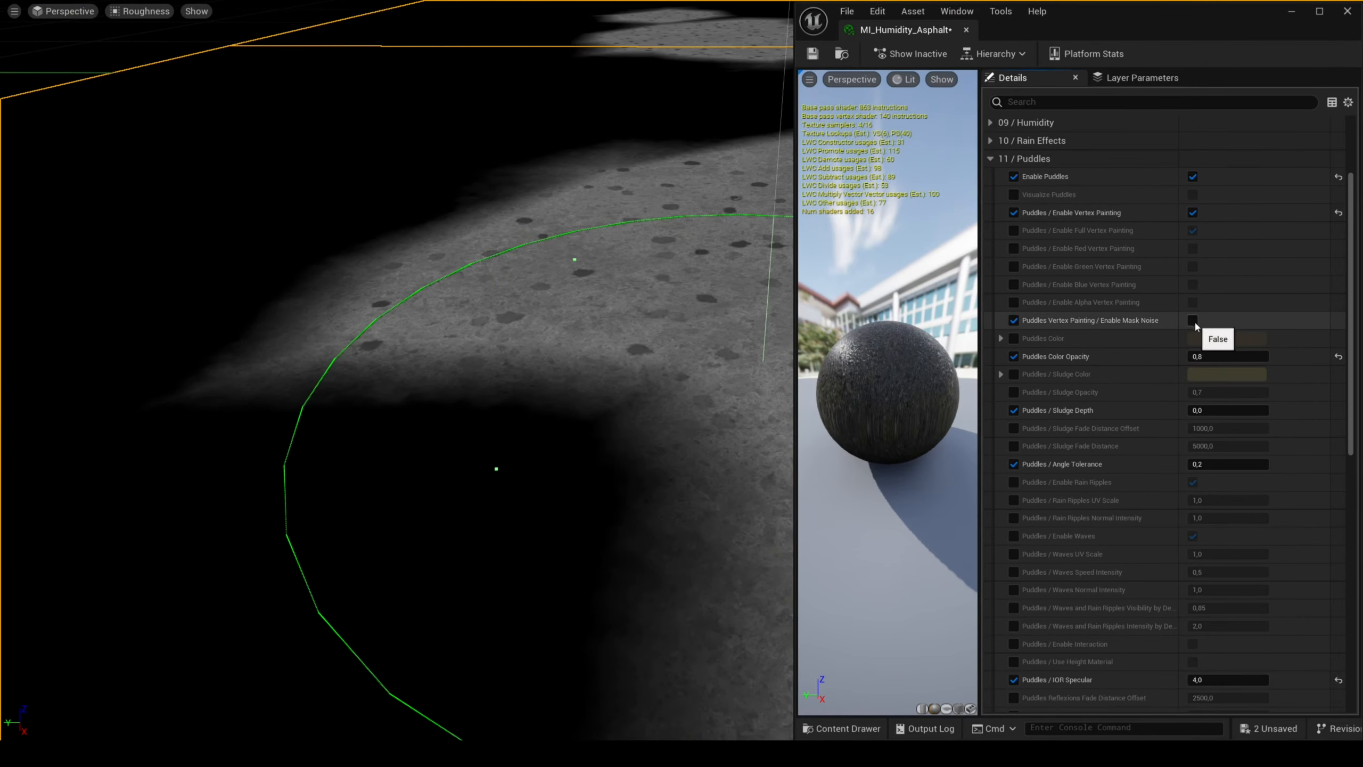
{"action": "left_click", "coordinate": [1192, 321]}
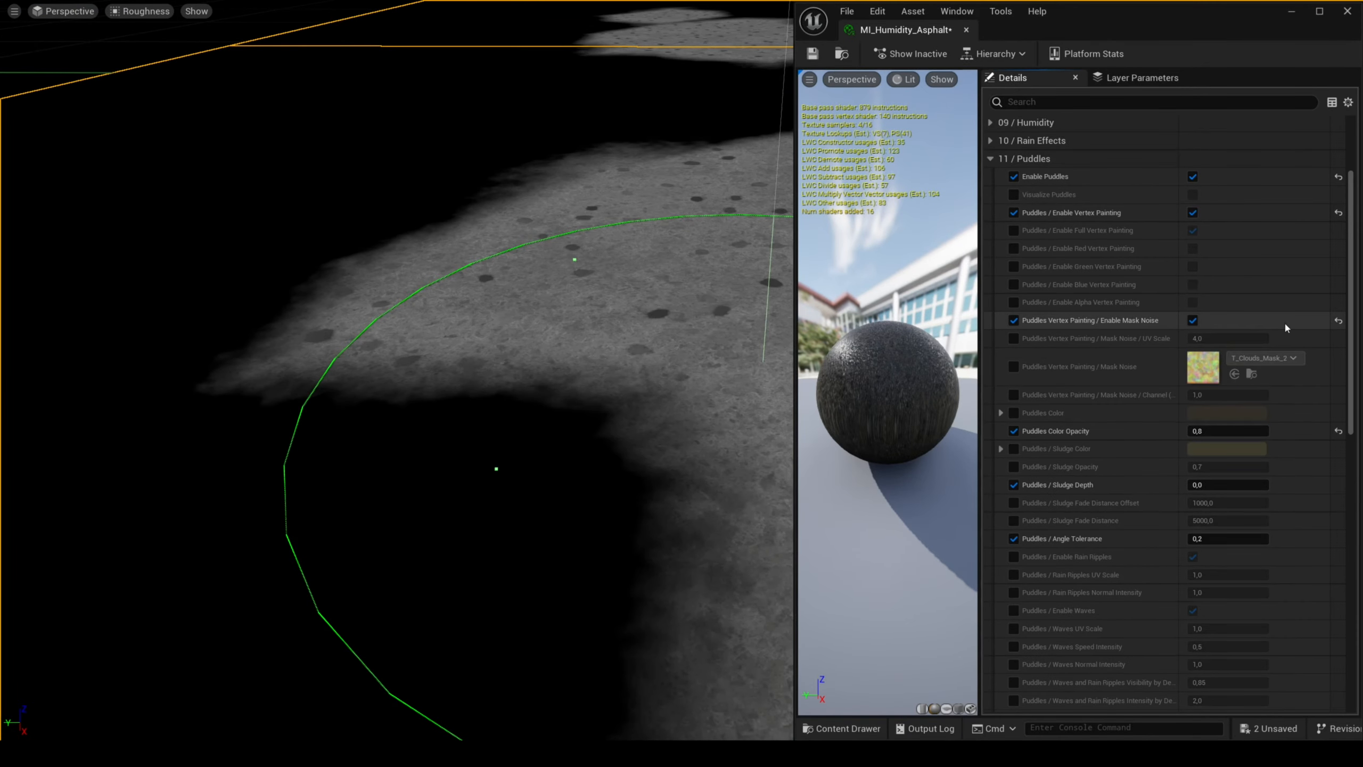
{"action": "middle_click_drag", "start_coordinate": [601, 446], "coordinate": [604, 421]}
{"action": "scroll", "coordinate": [604, 421], "scroll_direction": "down", "scroll_amount": 3}
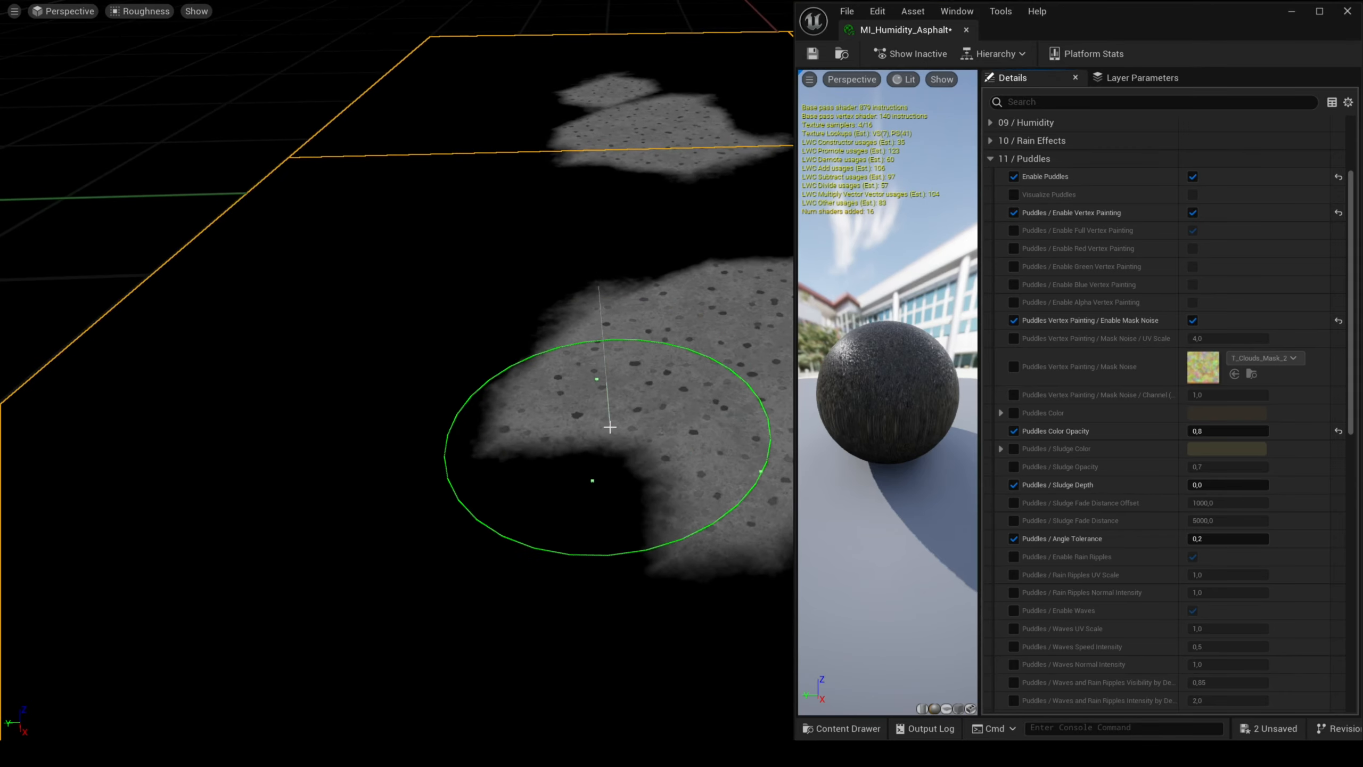
{"action": "key", "text": "alt+4"}
{"action": "mouse_move", "coordinate": [625, 422]}
{"action": "right_mouse_down"}
{"action": "mouse_move", "coordinate": [590, 271]}
{"action": "mouse_move", "coordinate": [600, 167]}
{"action": "right_mouse_up"}
- Try Layer 1's Vertex Painting / Channel (RGBA) Selection at values from 2 up to 4
{"action": "scroll", "coordinate": [1120, 250], "scroll_direction": "up", "scroll_amount": 8}
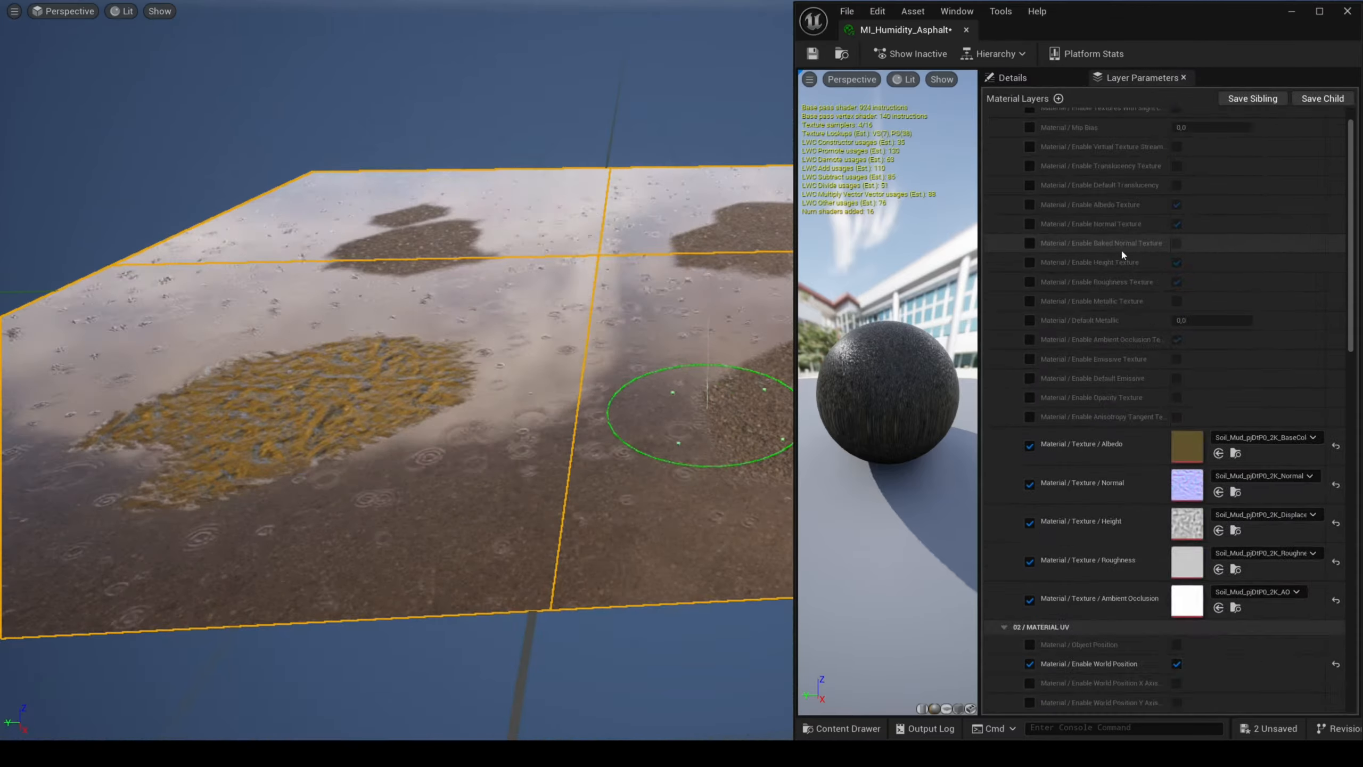
{"action": "left_click", "coordinate": [1004, 222]}
{"action": "left_click", "coordinate": [1004, 238]}
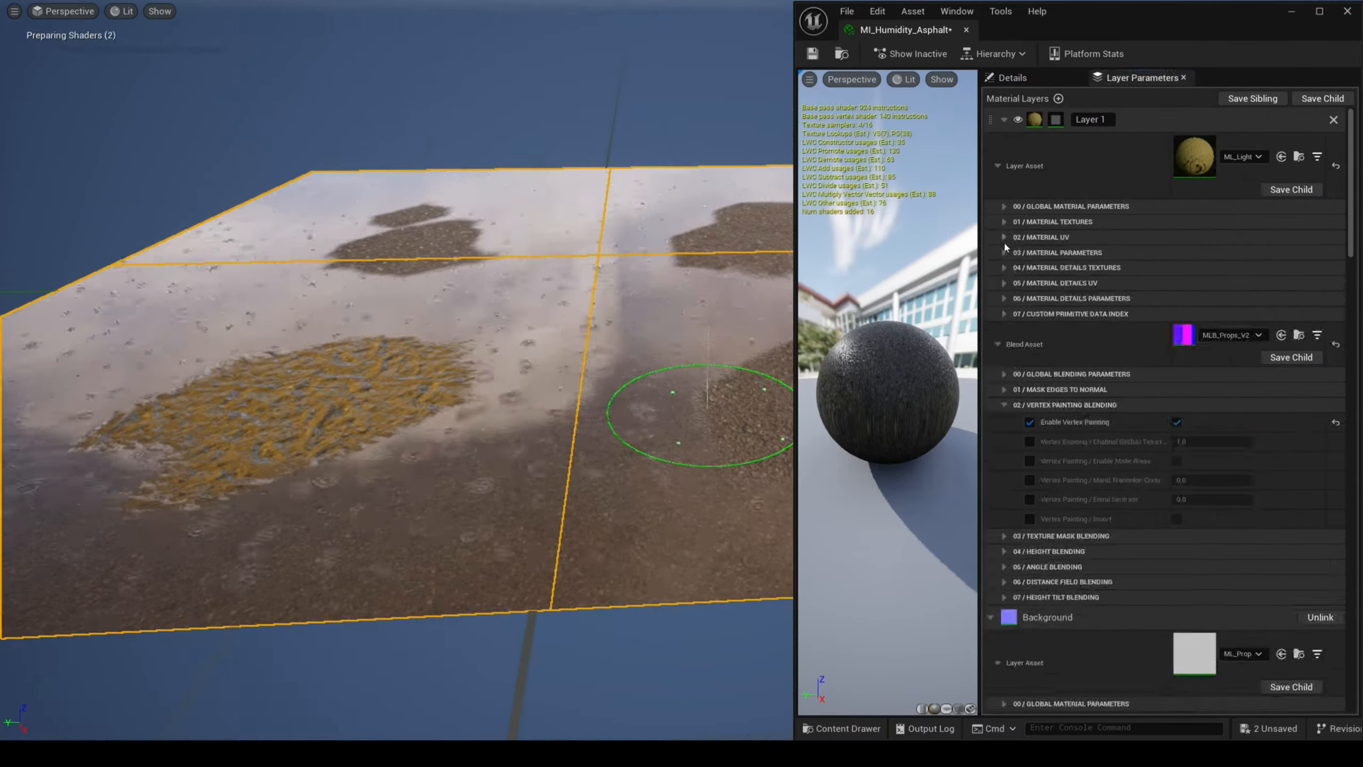
{"action": "scroll", "coordinate": [1005, 247], "scroll_direction": "down", "scroll_amount": 4}
{"action": "left_click", "coordinate": [1029, 334]}
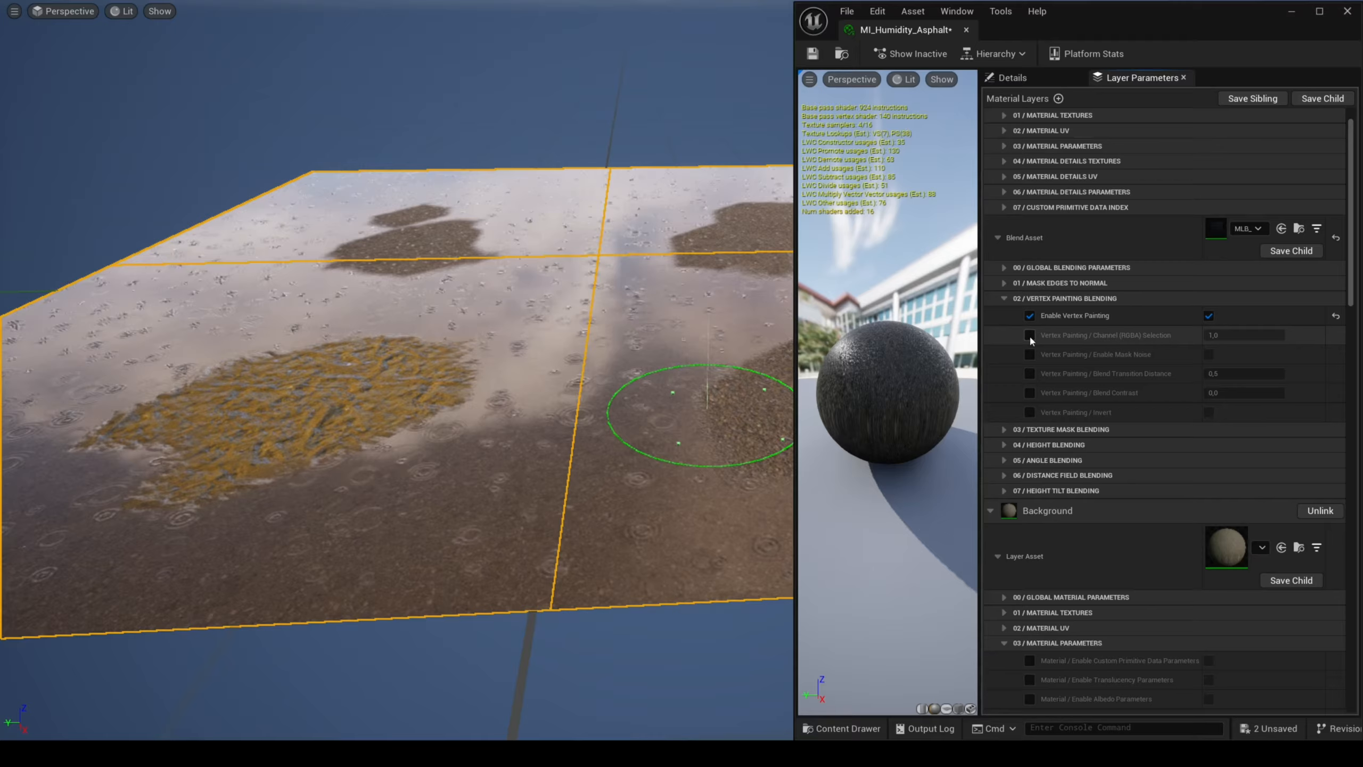
{"action": "left_click", "coordinate": [1242, 335]}
{"action": "type", "text": "2"}
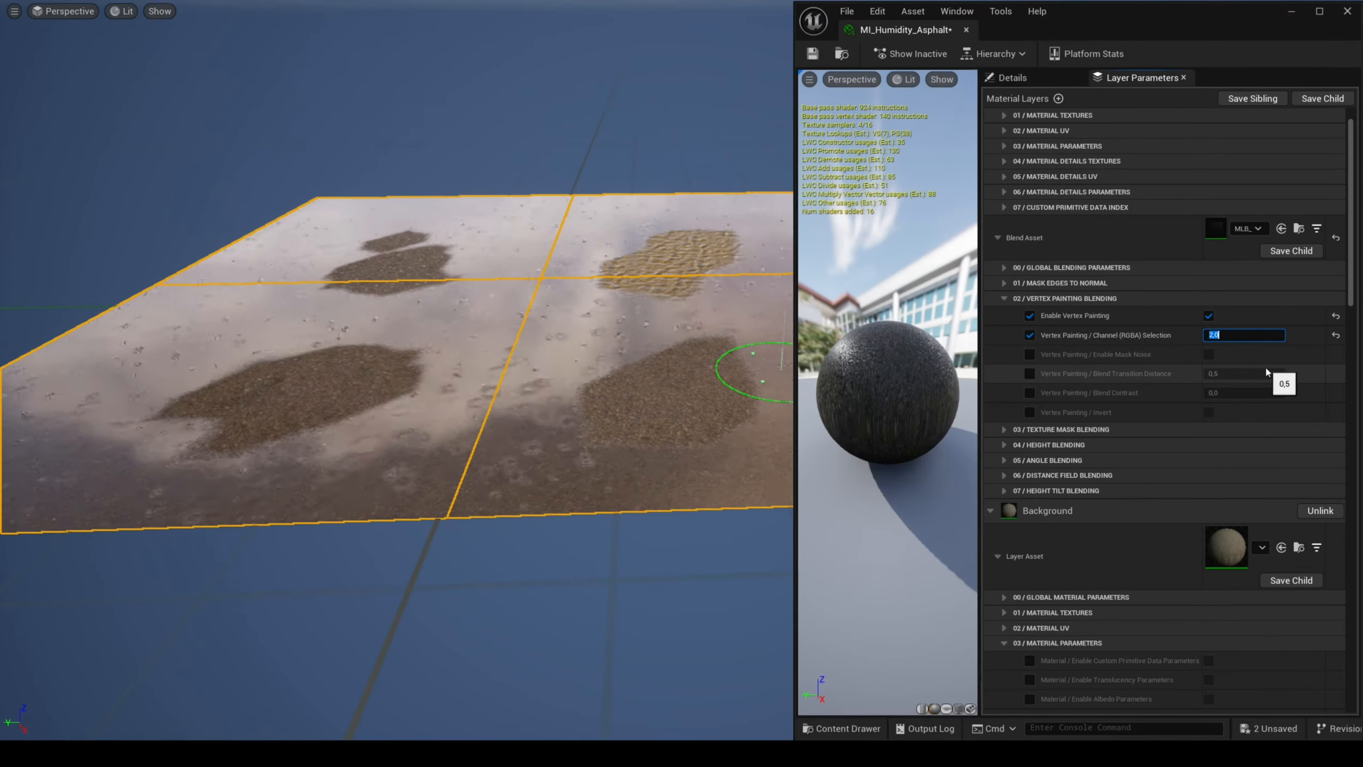
{"action": "key", "text": "Return"}
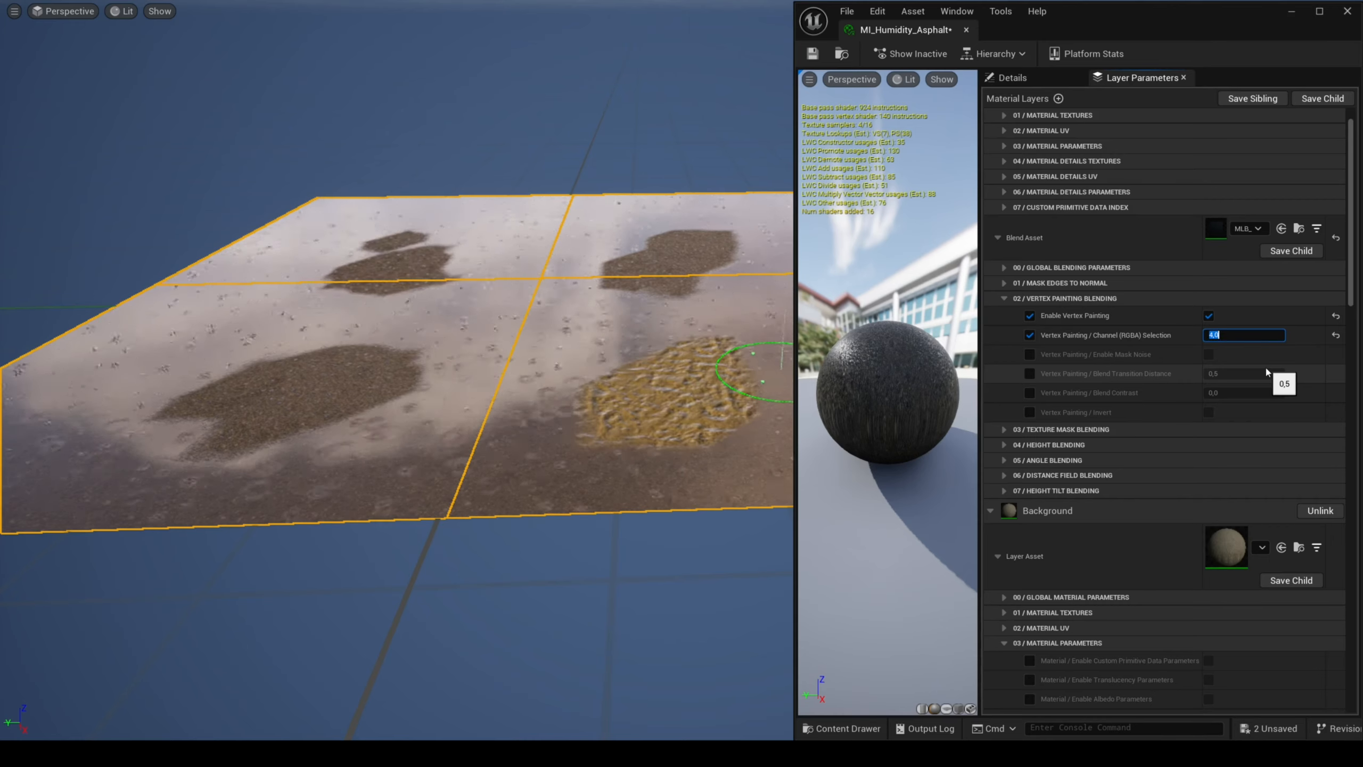
{"action": "key", "text": "Return"}
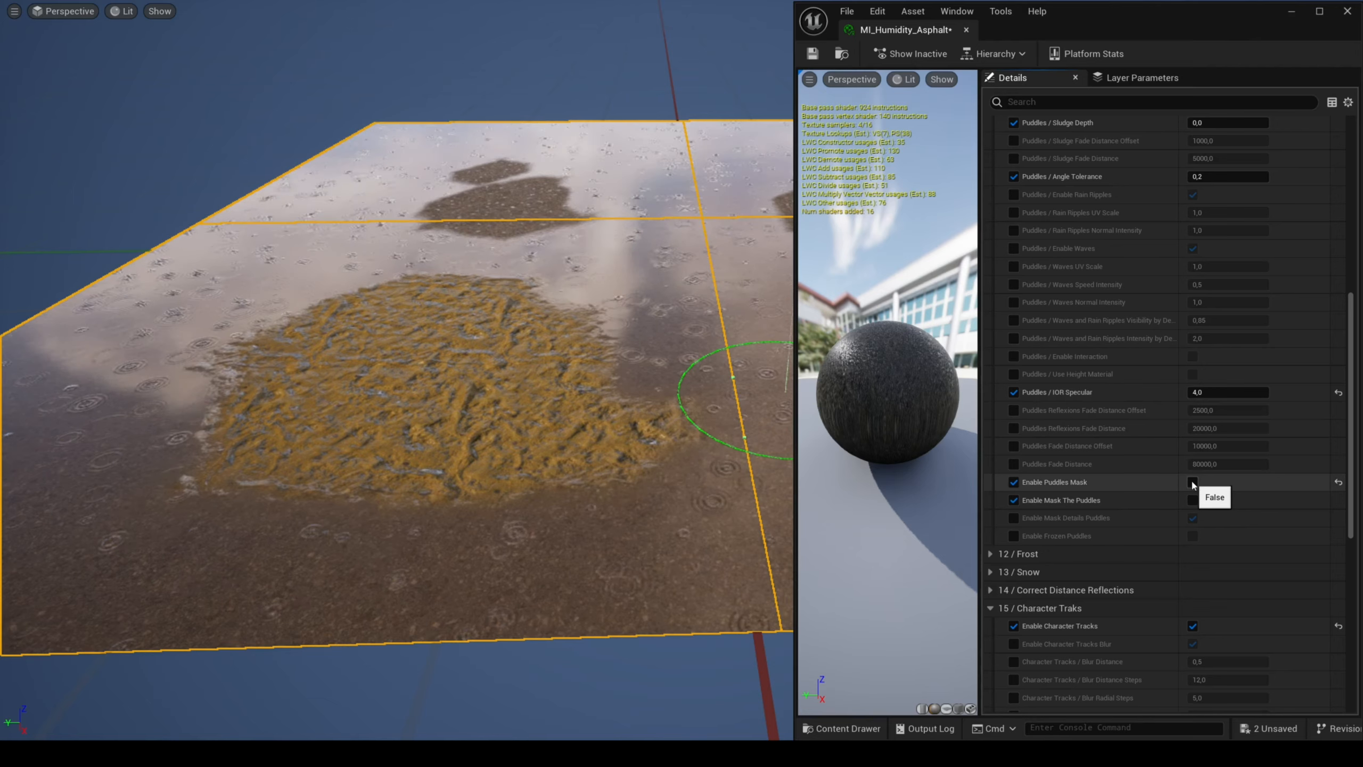
- Turn Enable Puddles Mask back on and repaint the shape of the mud patch on the near ground section
{"action": "left_click", "coordinate": [1191, 483]}
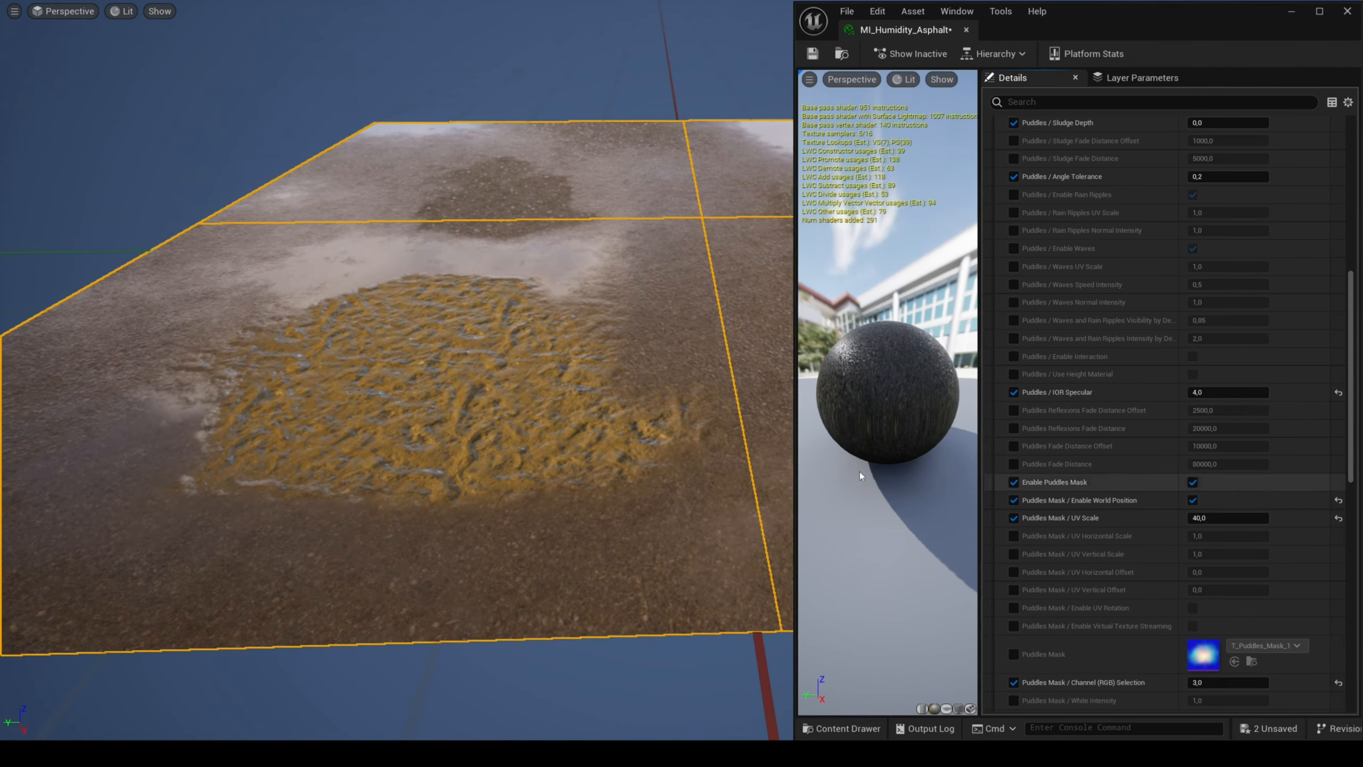
{"action": "mouse_move", "coordinate": [462, 392]}
{"action": "right_mouse_down"}
{"action": "mouse_move", "coordinate": [461, 300]}
{"action": "mouse_move", "coordinate": [456, 332]}
{"action": "right_mouse_up"}
{"action": "left_click_drag", "start_coordinate": [225, 456], "coordinate": [311, 382]}
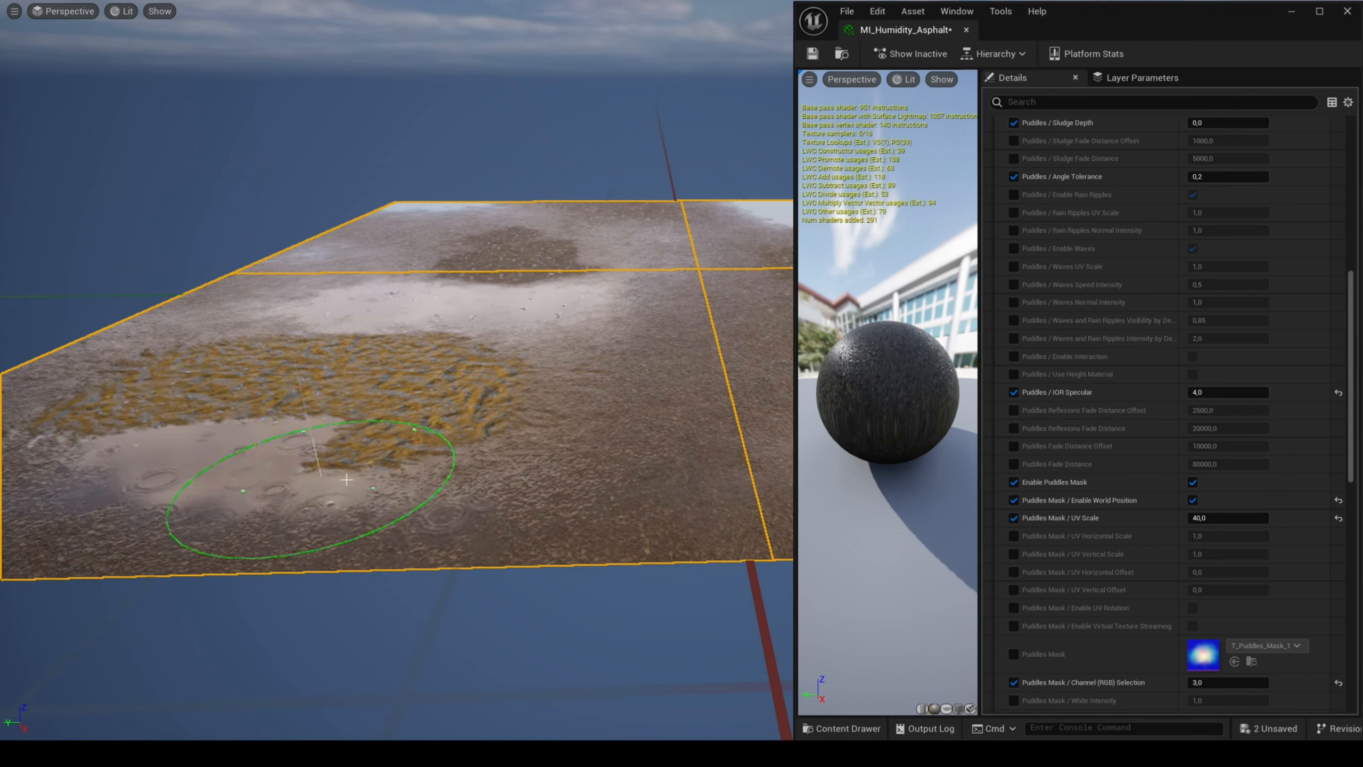
{"action": "left_click_drag", "start_coordinate": [213, 334], "coordinate": [719, 451]}
{"action": "scroll", "coordinate": [1131, 564], "scroll_direction": "up", "scroll_amount": 3}
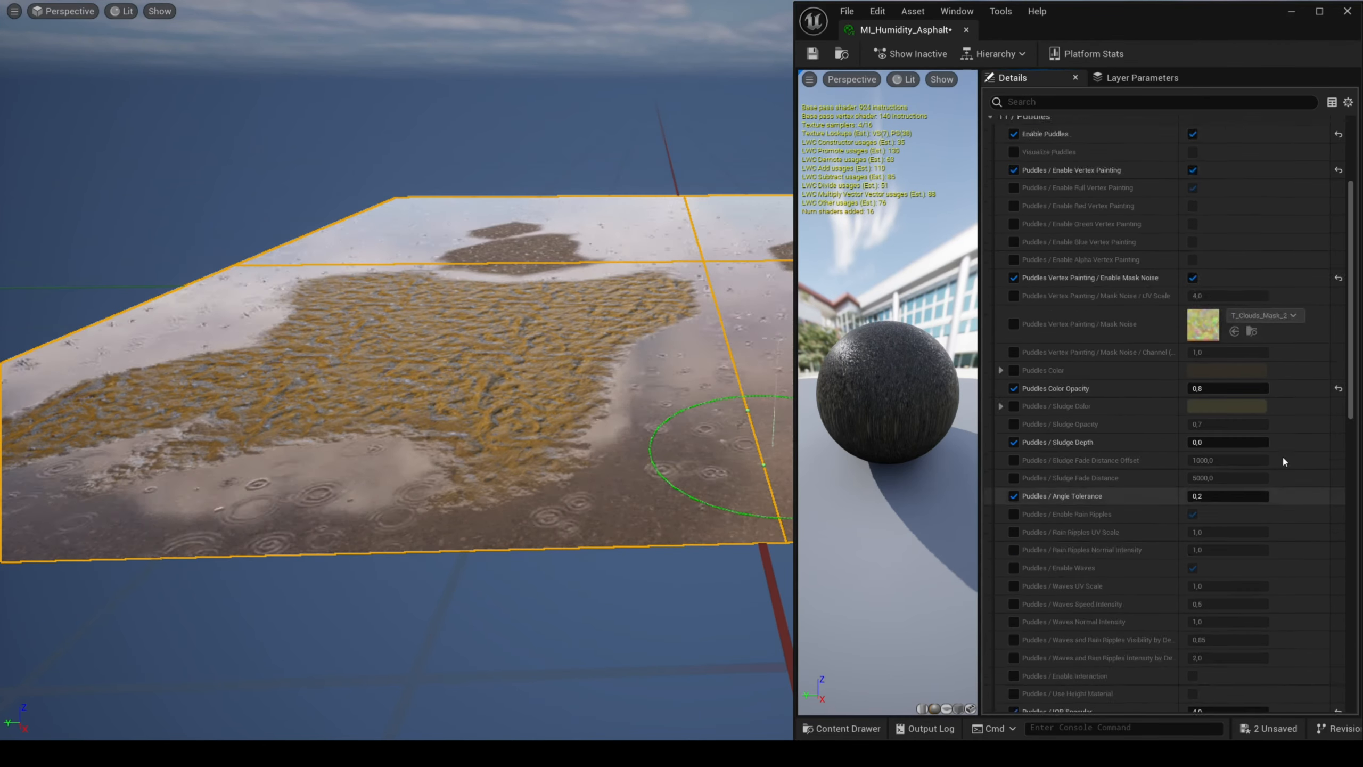
- Replace Full Vertex Painting with Red Vertex Painting for the puddles and paint along the edge of the mud area
{"action": "scroll", "coordinate": [1282, 455], "scroll_direction": "up", "scroll_amount": 10}
{"action": "left_click", "coordinate": [1013, 354]}
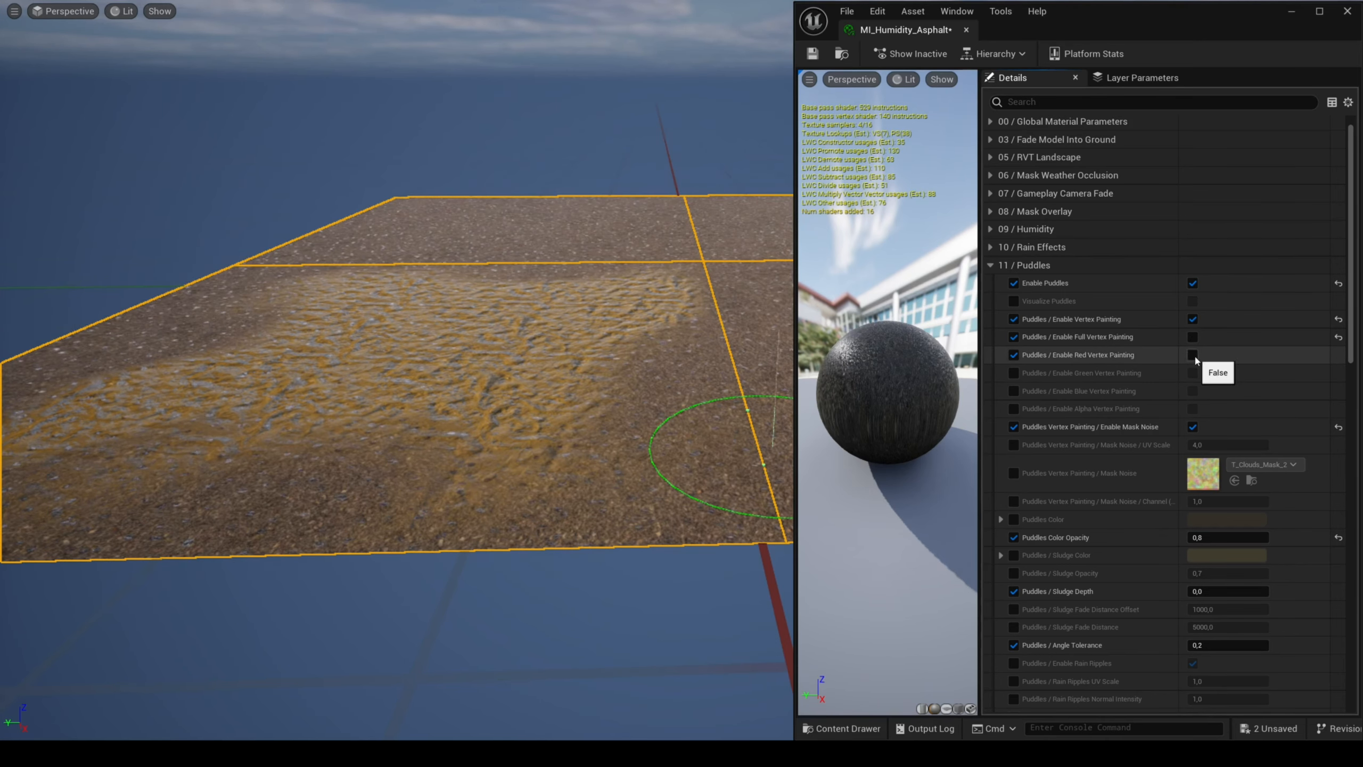
{"action": "left_click", "coordinate": [1192, 355]}
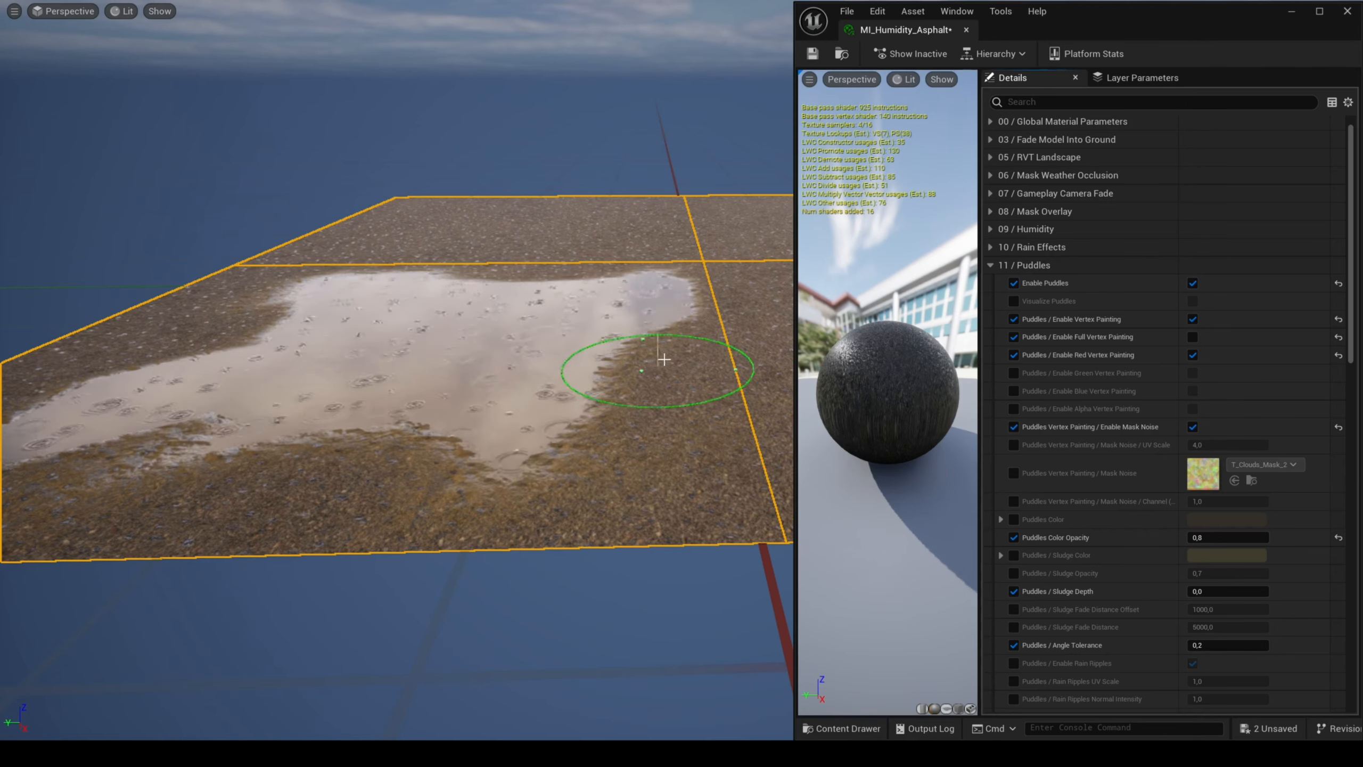
{"action": "left_click_drag", "start_coordinate": [663, 359], "coordinate": [673, 307]}
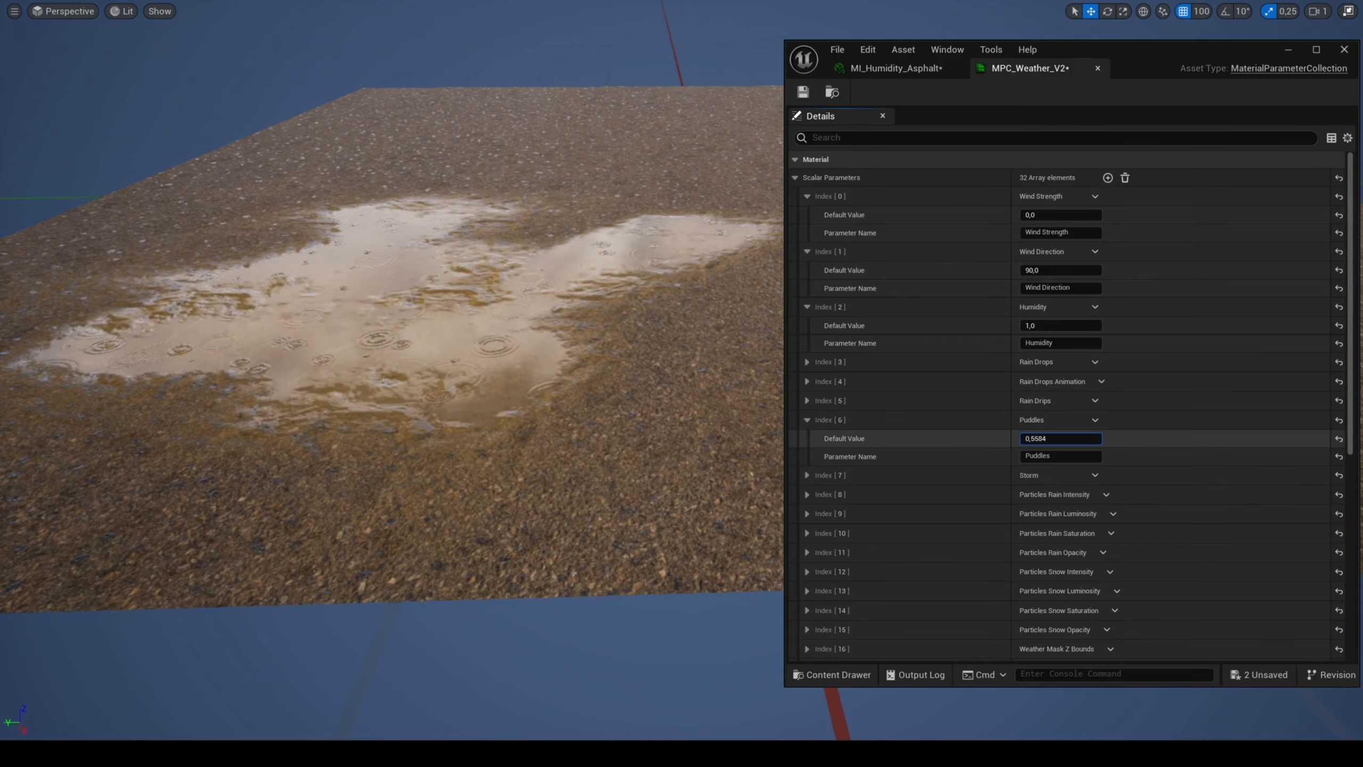
- Lower the Puddles default value in MPC_Weather_V2 to 0, and set it to 1
{"action": "left_click_drag", "start_coordinate": [1059, 438], "coordinate": [1027, 438]}
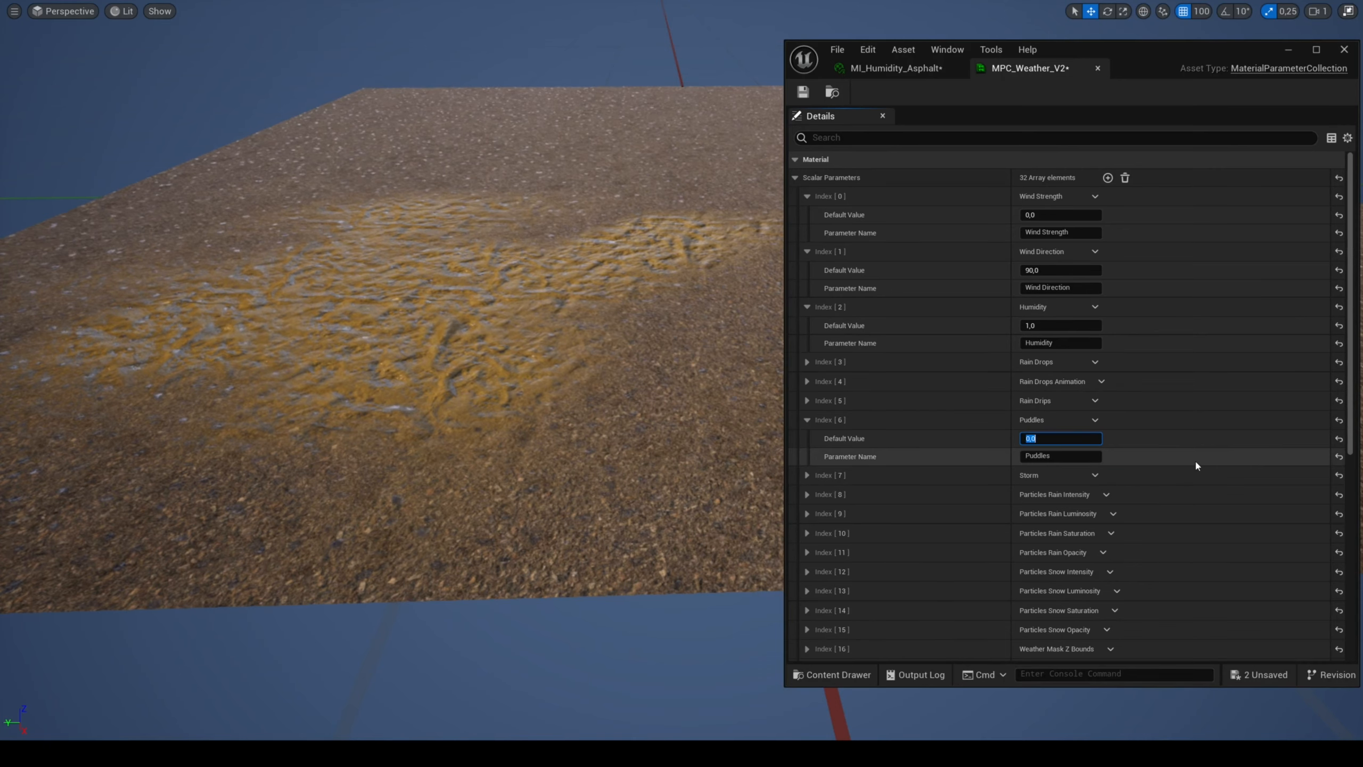
{"action": "type", "text": "1"}
{"action": "key", "text": "Return"}
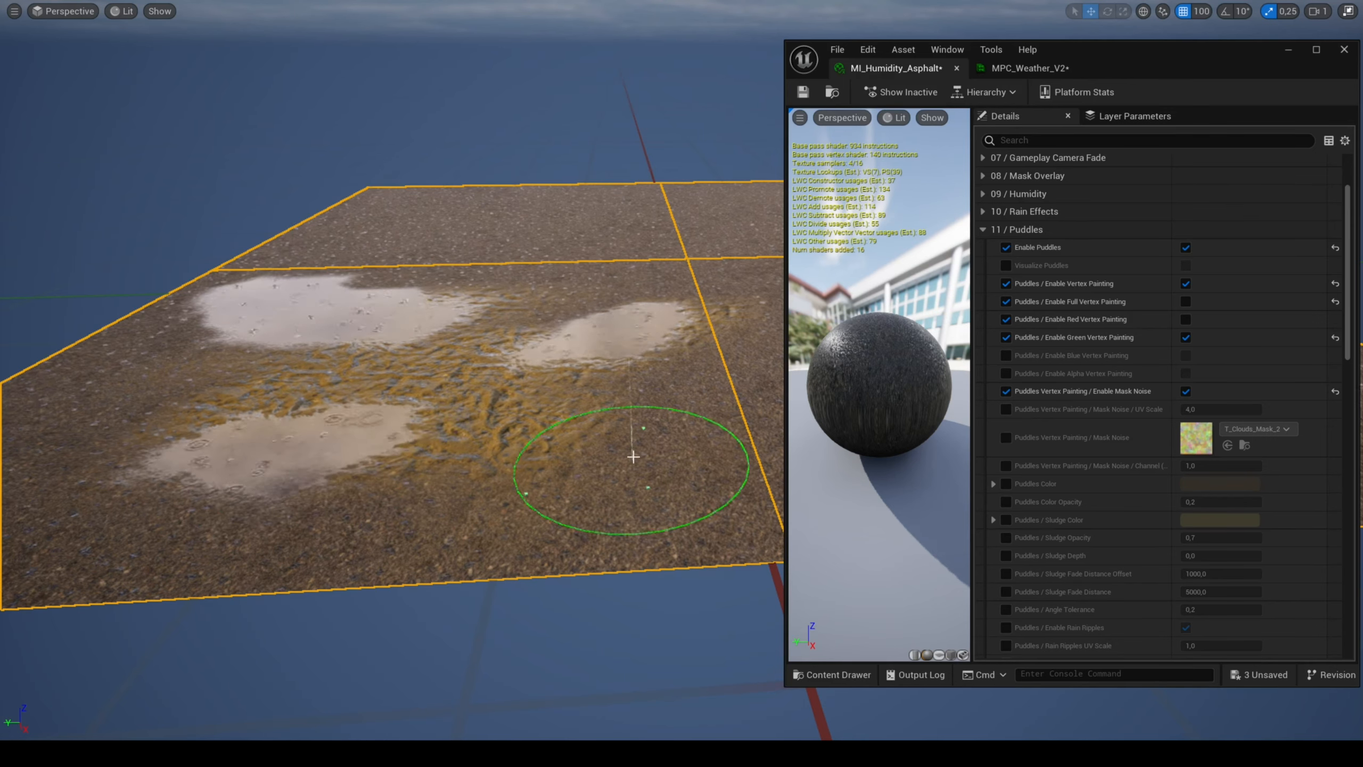
- Paint a puddle at the far edge of the mud area and lower the Puddles default value to 0
{"action": "left_click_drag", "start_coordinate": [279, 295], "coordinate": [244, 298]}
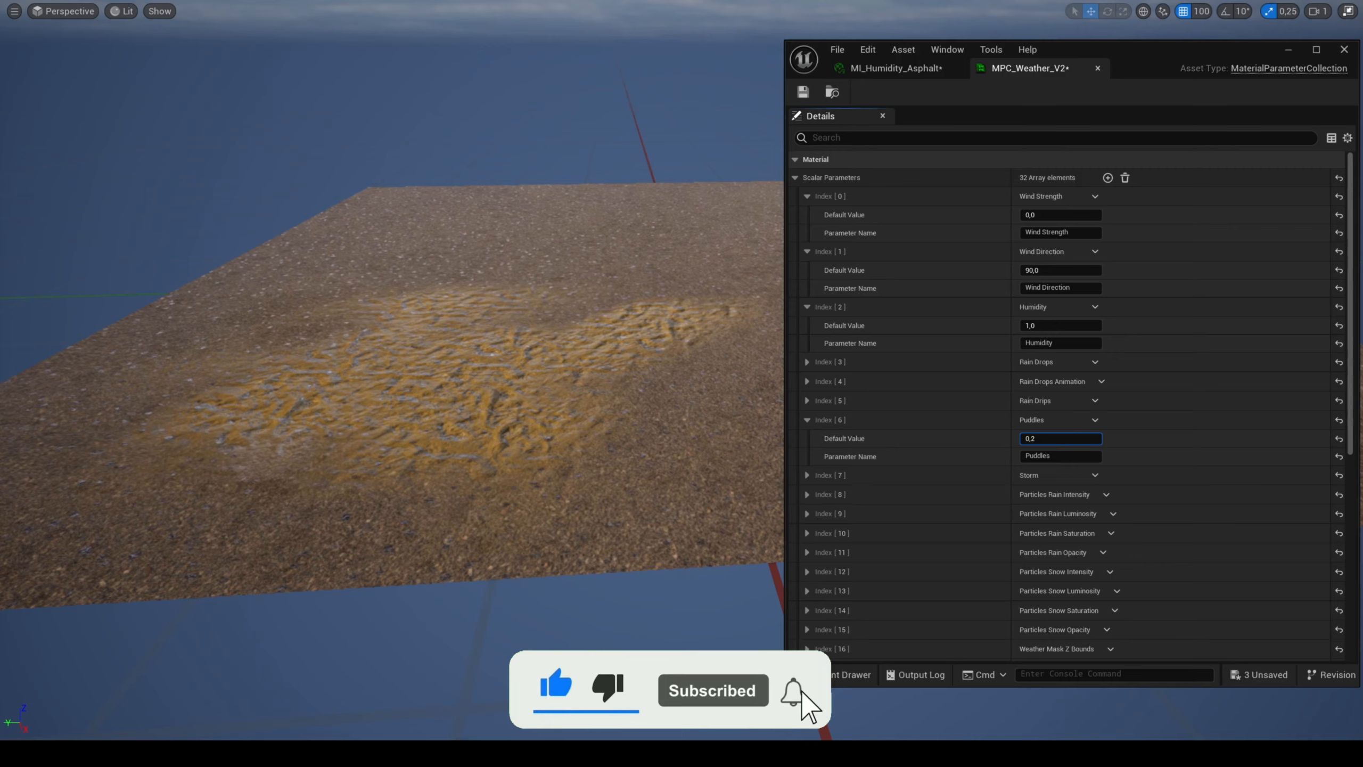
{"action": "left_click_drag", "start_coordinate": [1063, 437], "coordinate": [1036, 437]}
{"action": "left_click", "coordinate": [1063, 437]}
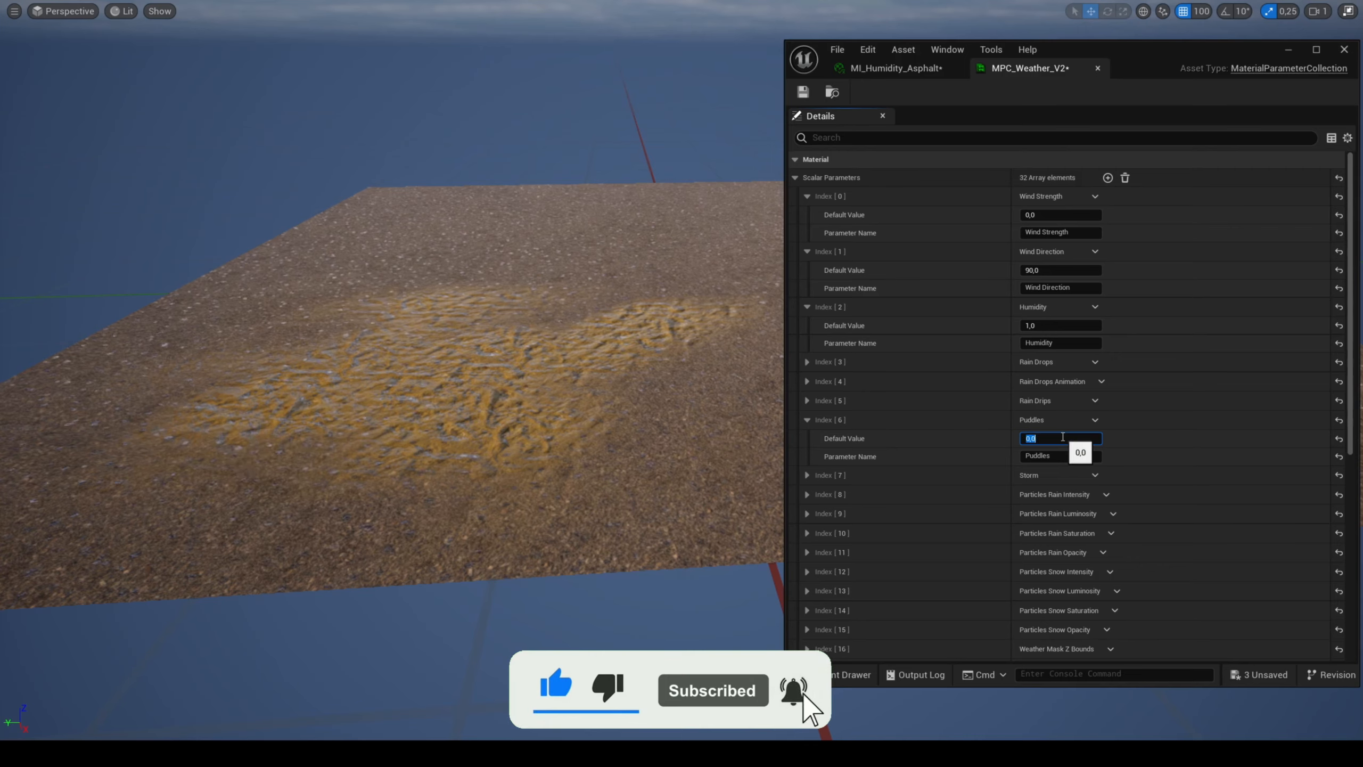